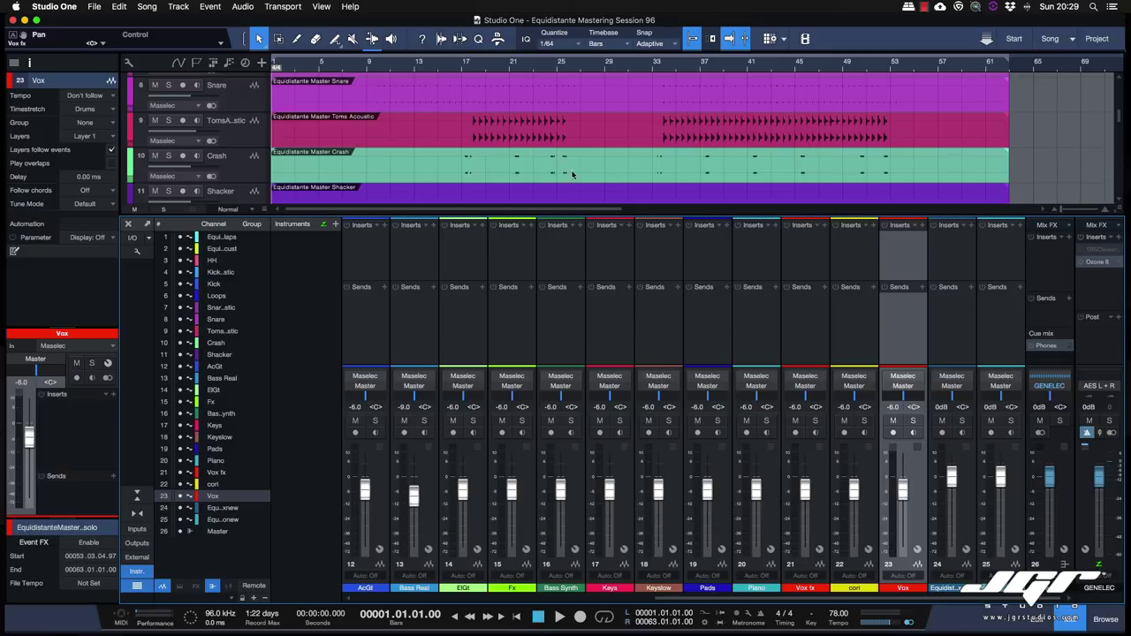
Step: Review the arrangement's tracks and the output routing and levels of all mixer channels through to the Master
scroll(577, 177, "down", 10)
scroll(578, 181, "up", 3)
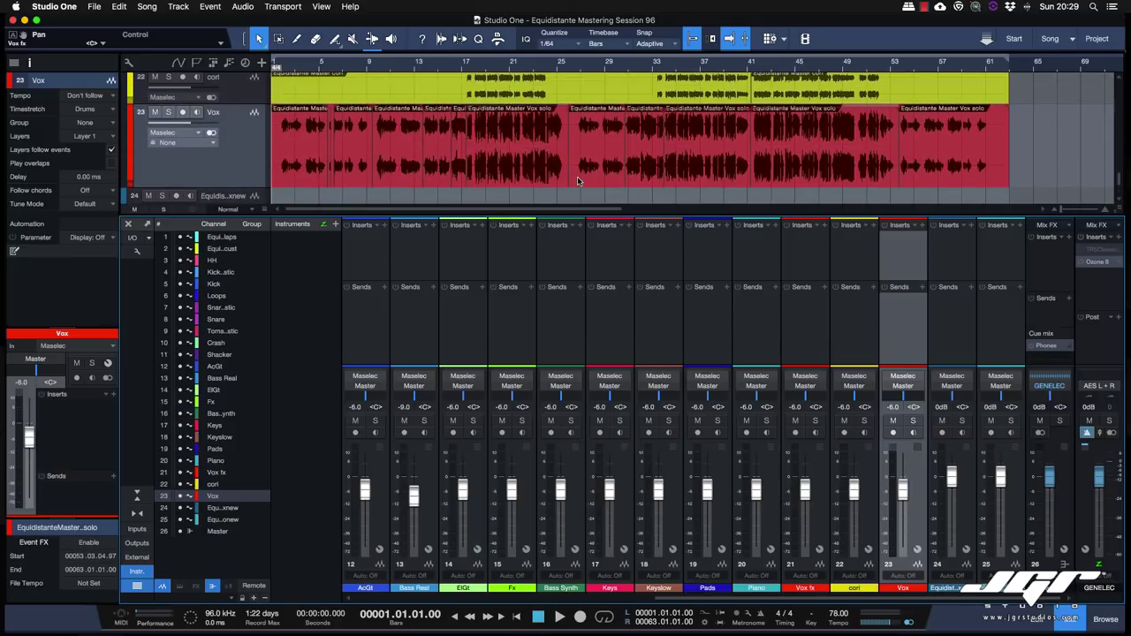
scroll(578, 182, "up", 9)
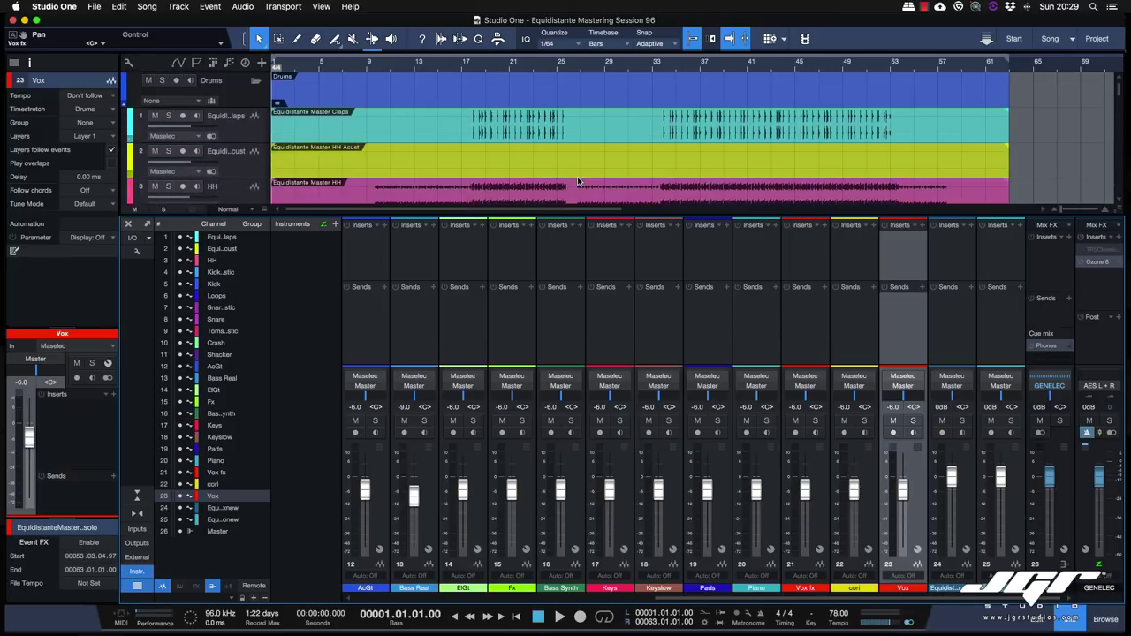
scroll(578, 181, "down", 10)
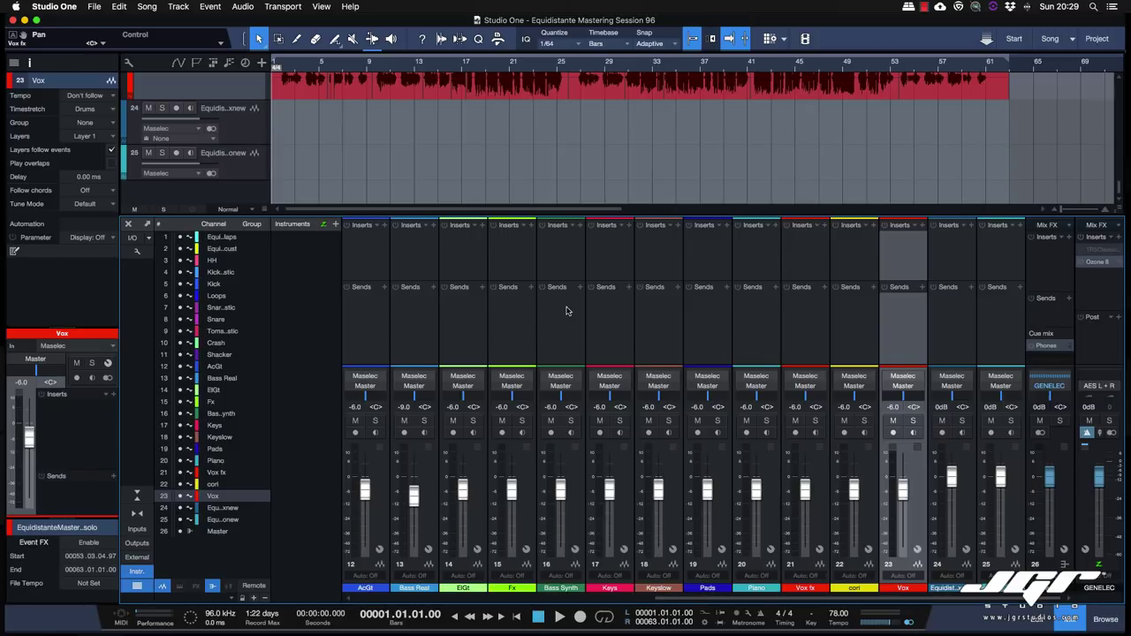
scroll(568, 310, "left", 5)
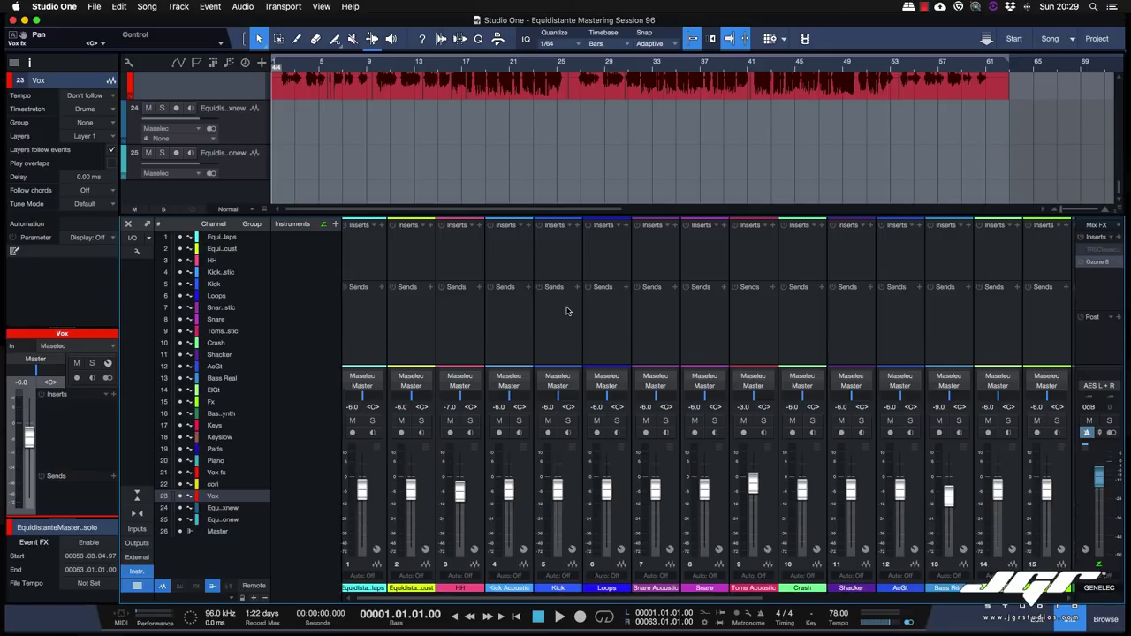
scroll(567, 310, "right", 5)
scroll(567, 310, "left", 5)
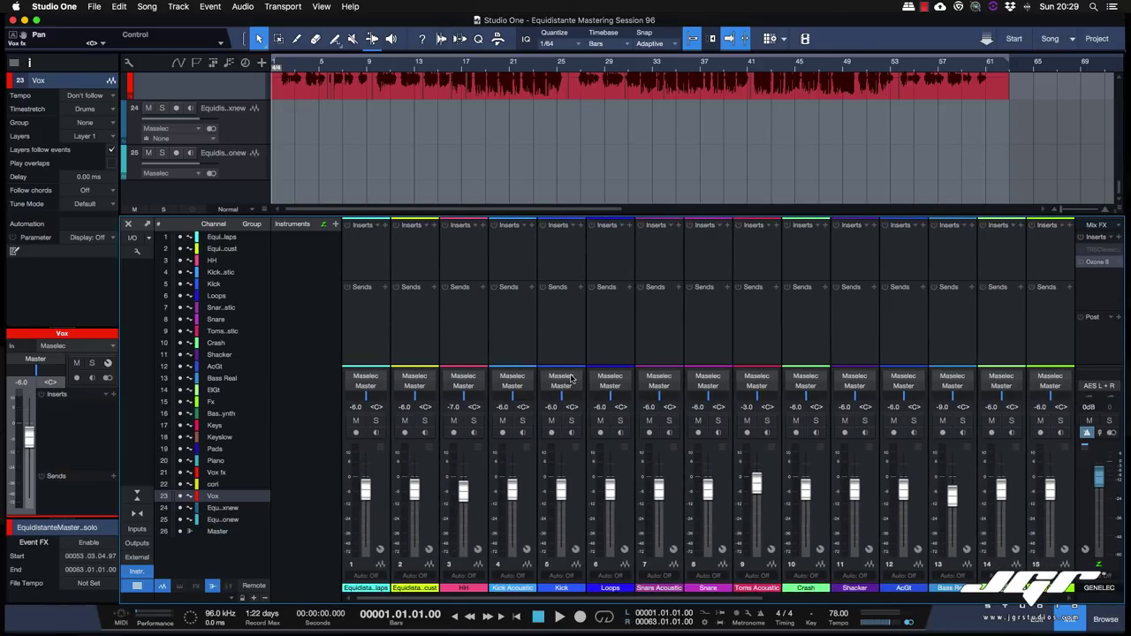
scroll(710, 316, "right", 6)
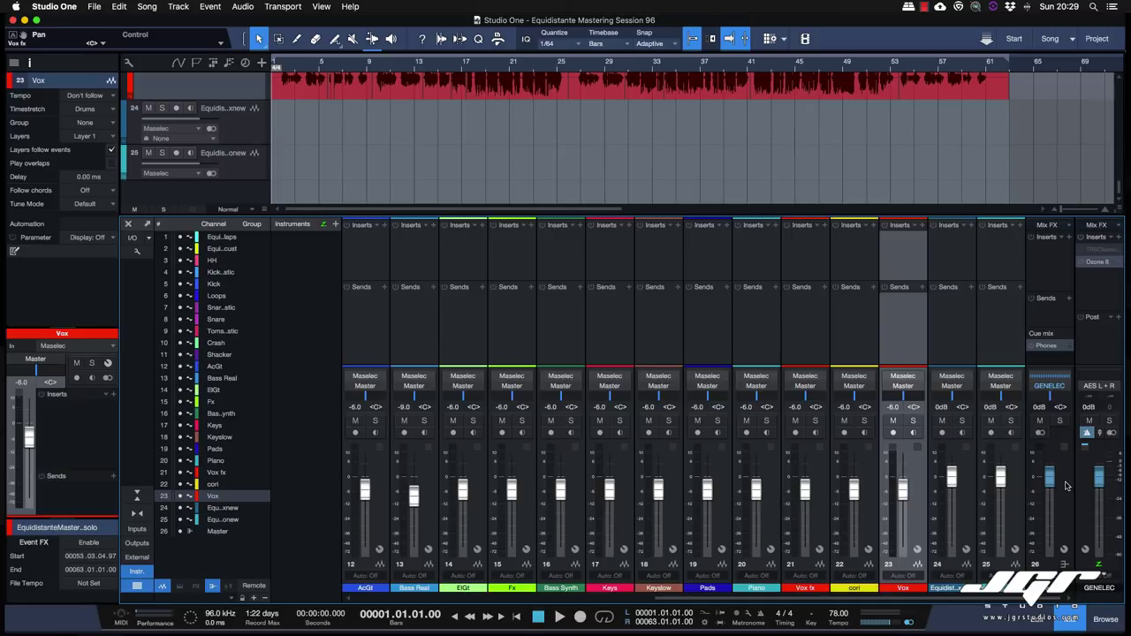
Step: Play the song through the loud section ending near bar 26 and check the main output for clipping
key("space")
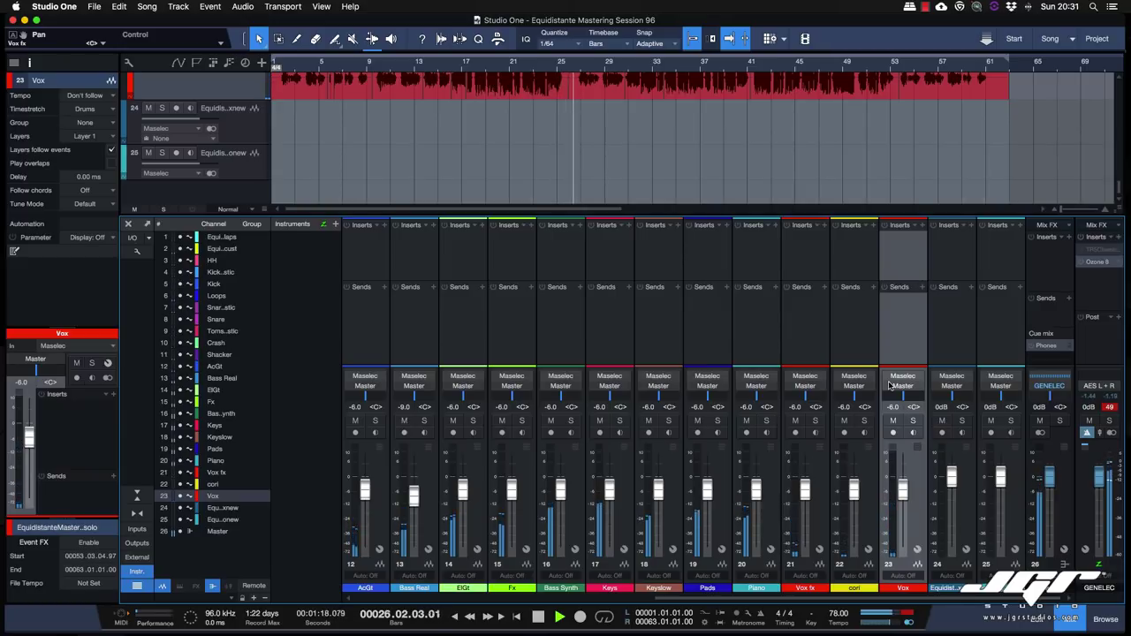
key("space")
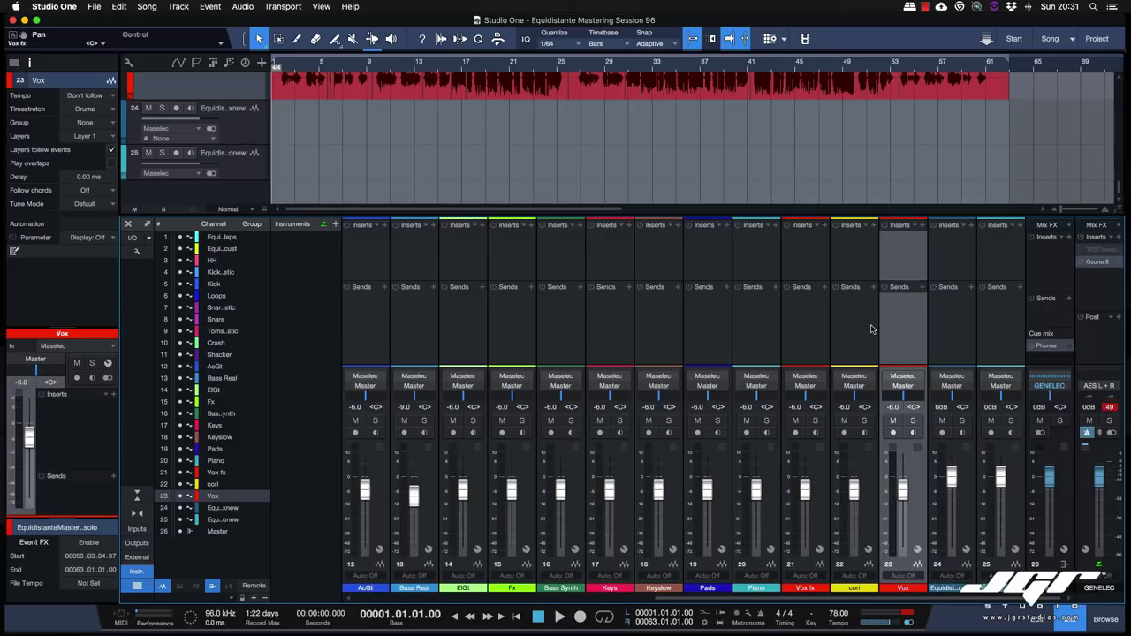
scroll(870, 328, "left", 10)
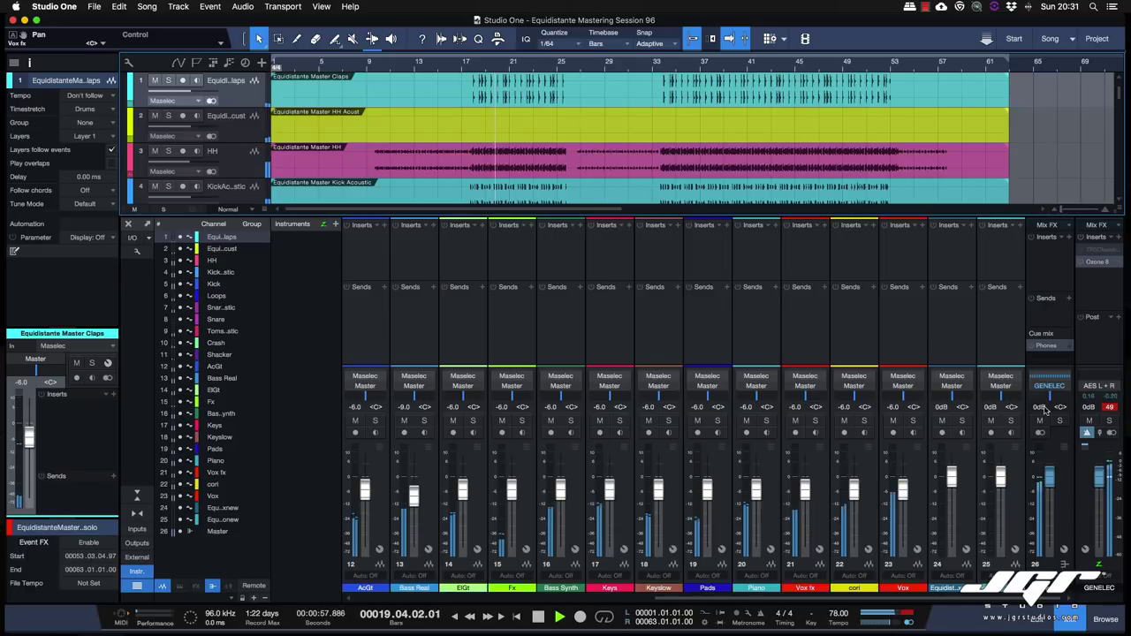
Step: Try lowering the Master channel's volume to -3 dB and further during playback, and reset it to 0 dB
left_click_drag(1046, 409, 1046, 425)
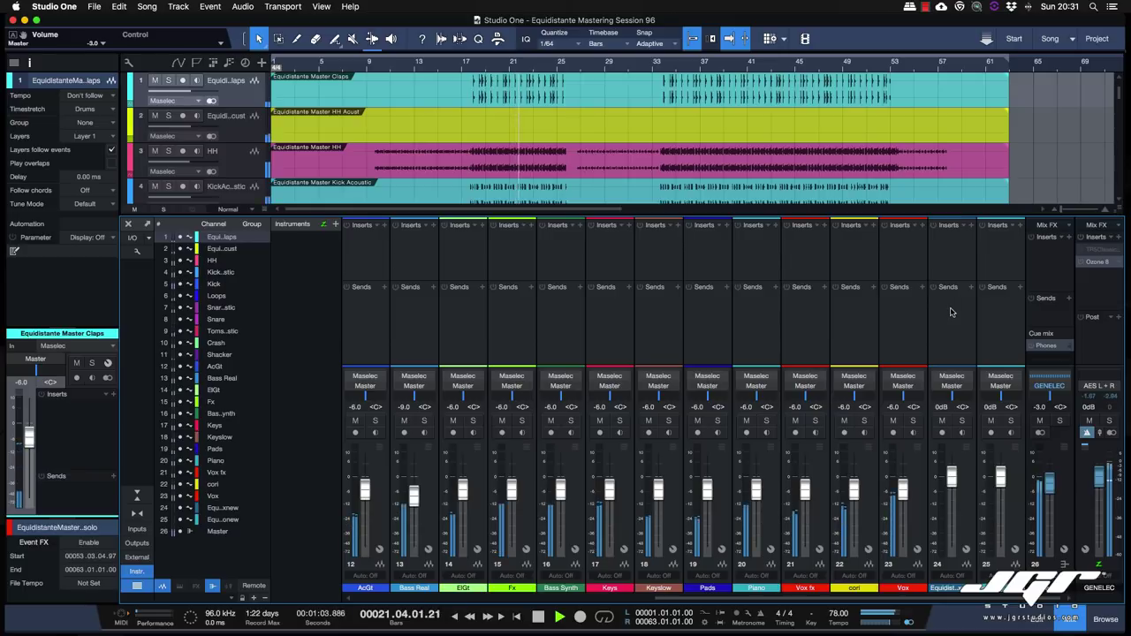
mouse_move(1052, 407)
left_mouse_down()
mouse_move(1048, 416)
mouse_move(1052, 401)
left_mouse_up()
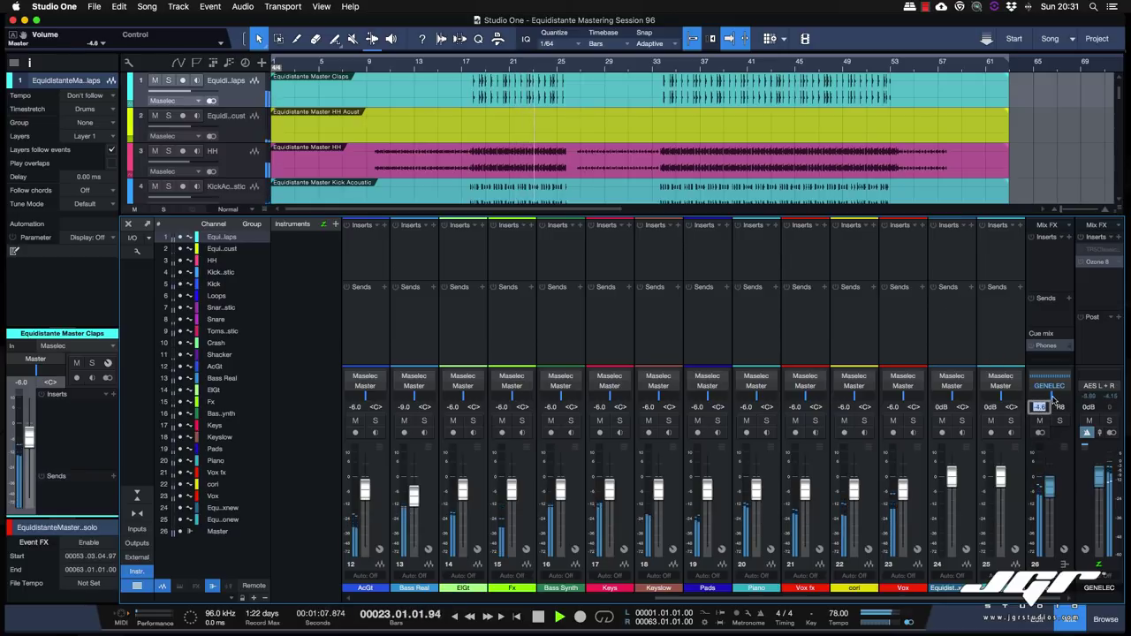
type("0")
key("Return")
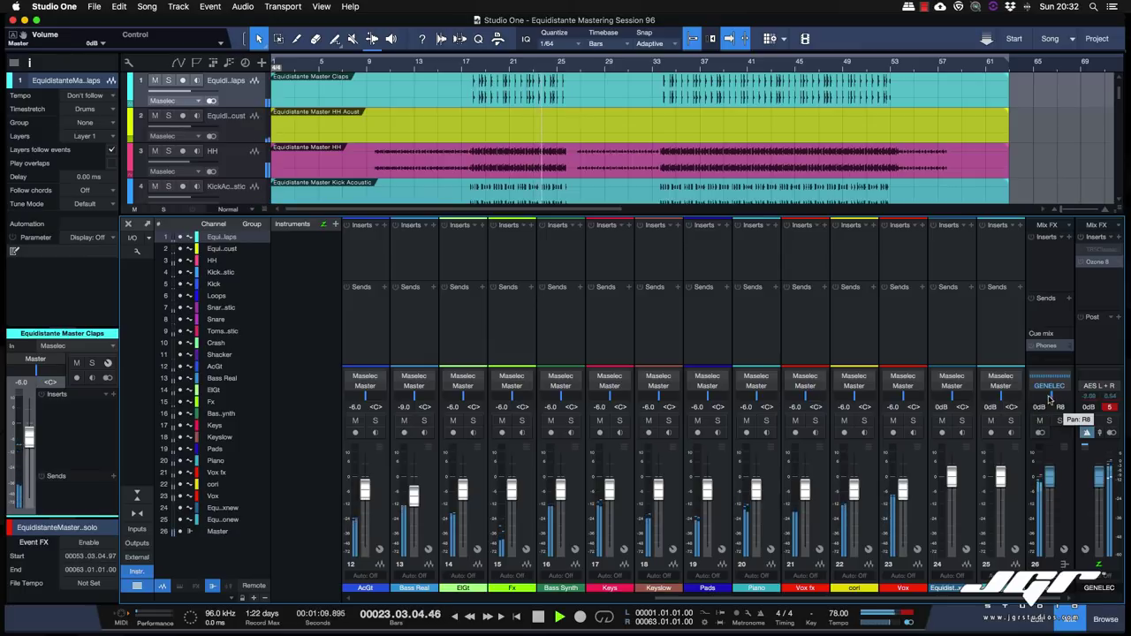
key("space")
Step: Lower all 25 selected audio channels together by setting the Claps channel's volume to -7 dB
scroll(360, 412, "left", 5)
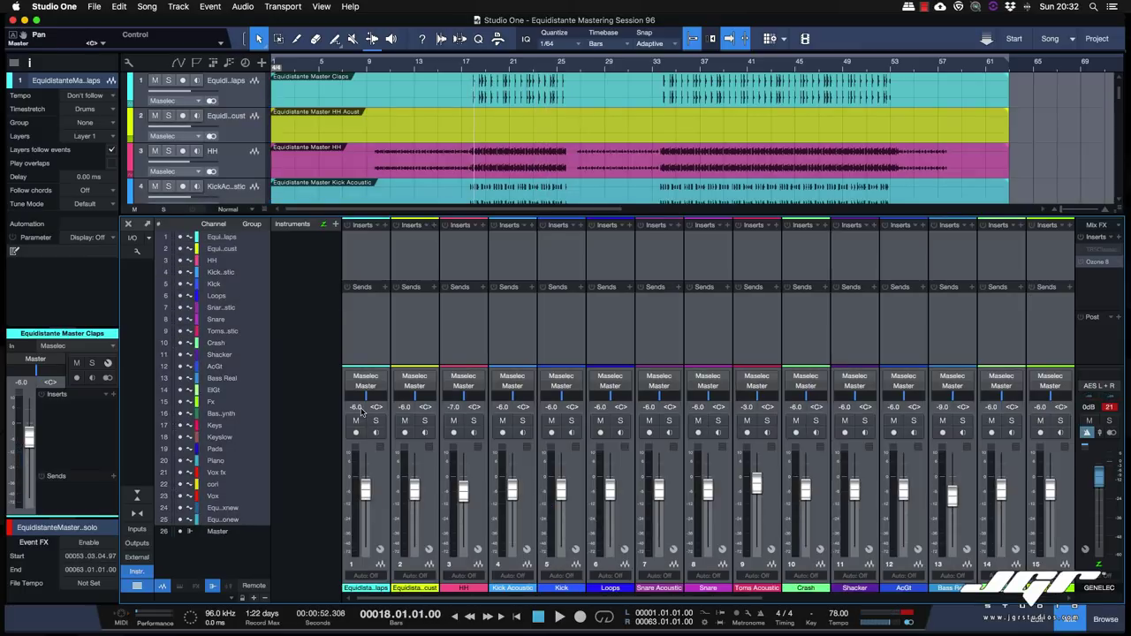
left_click(356, 407)
type("-7")
key("Return")
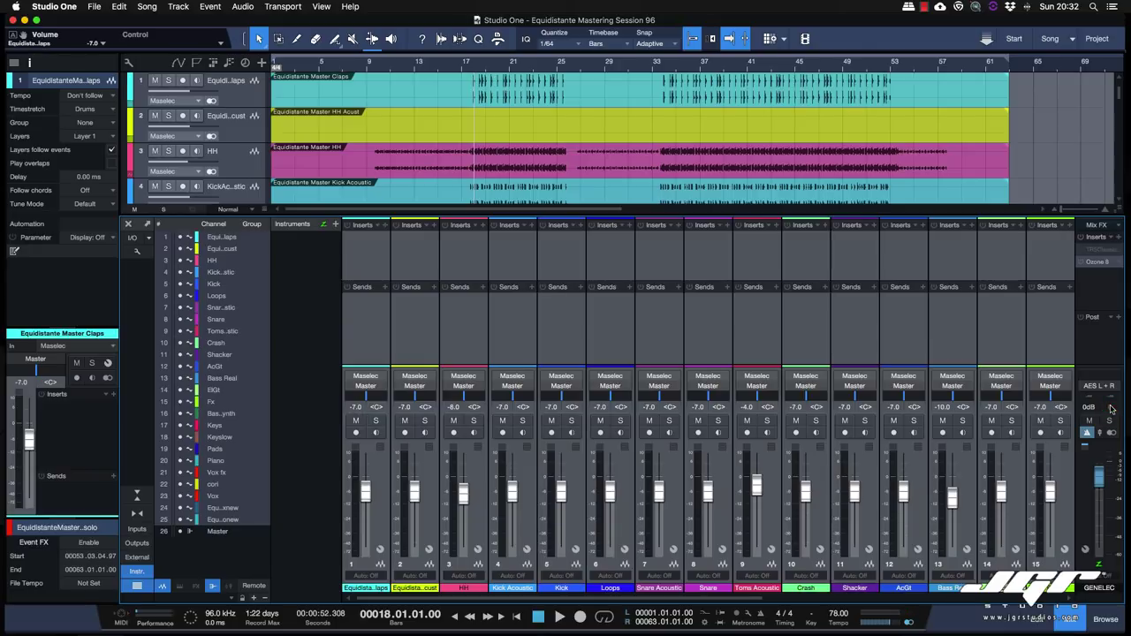
Step: Play the section from bar 18 and check the channel levels and the main output's clip indicator
key("space")
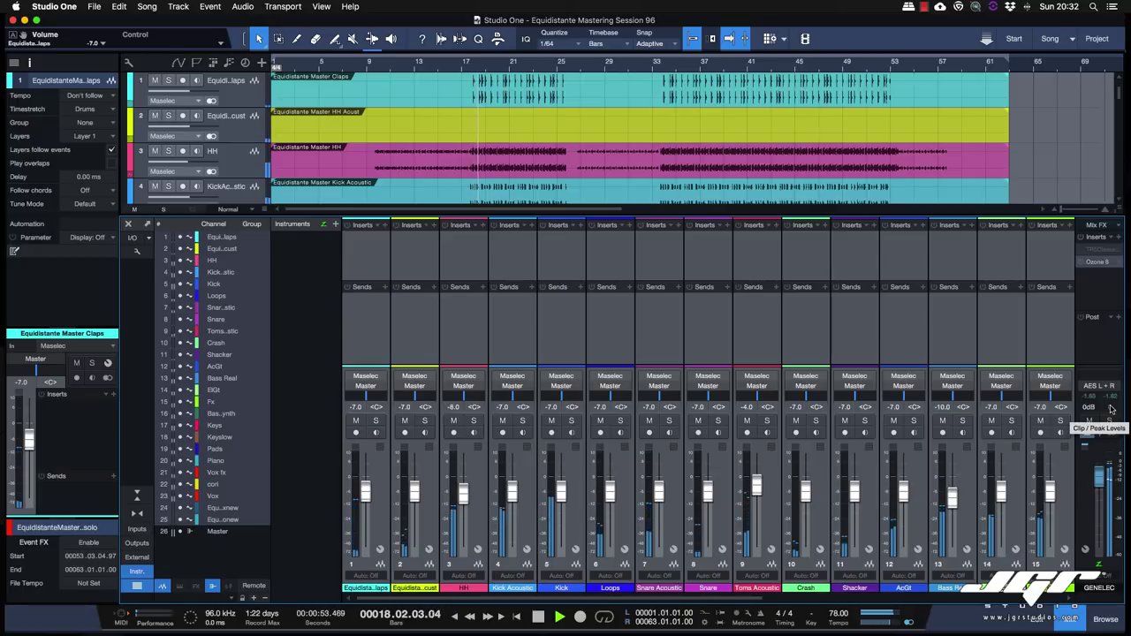
scroll(1060, 457, "right", 5)
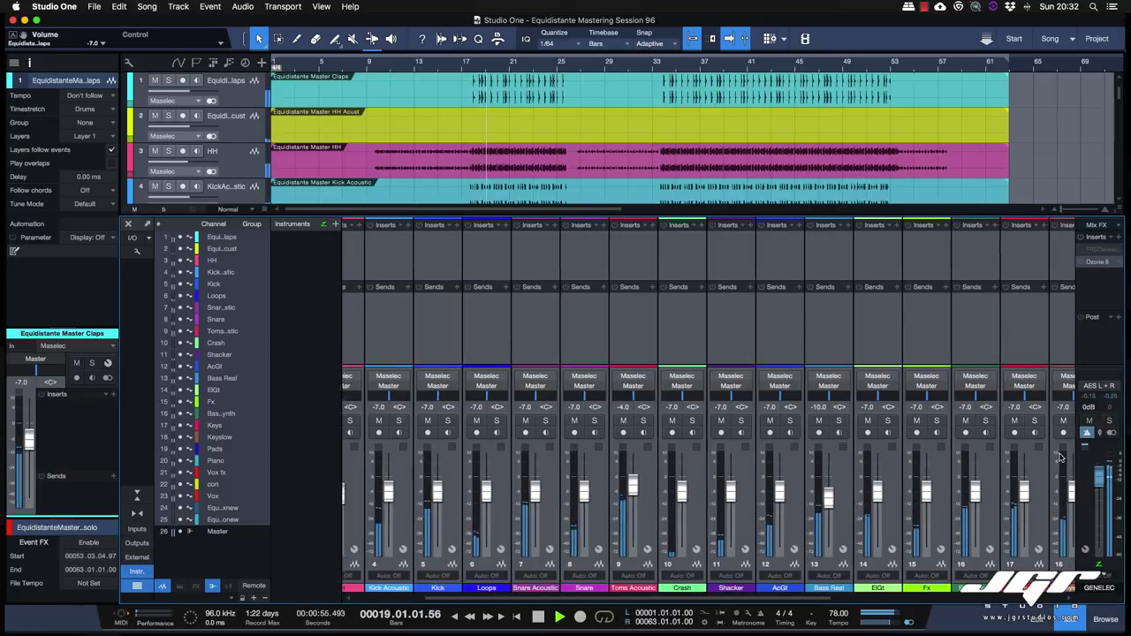
scroll(1061, 457, "right", 7)
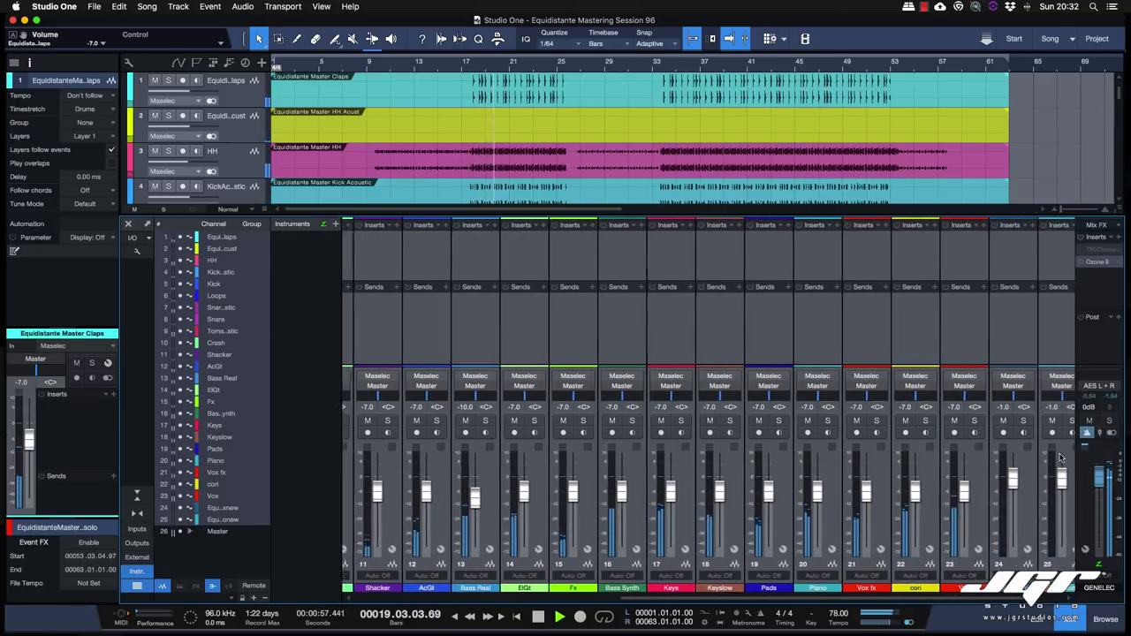
scroll(1061, 457, "right", 2)
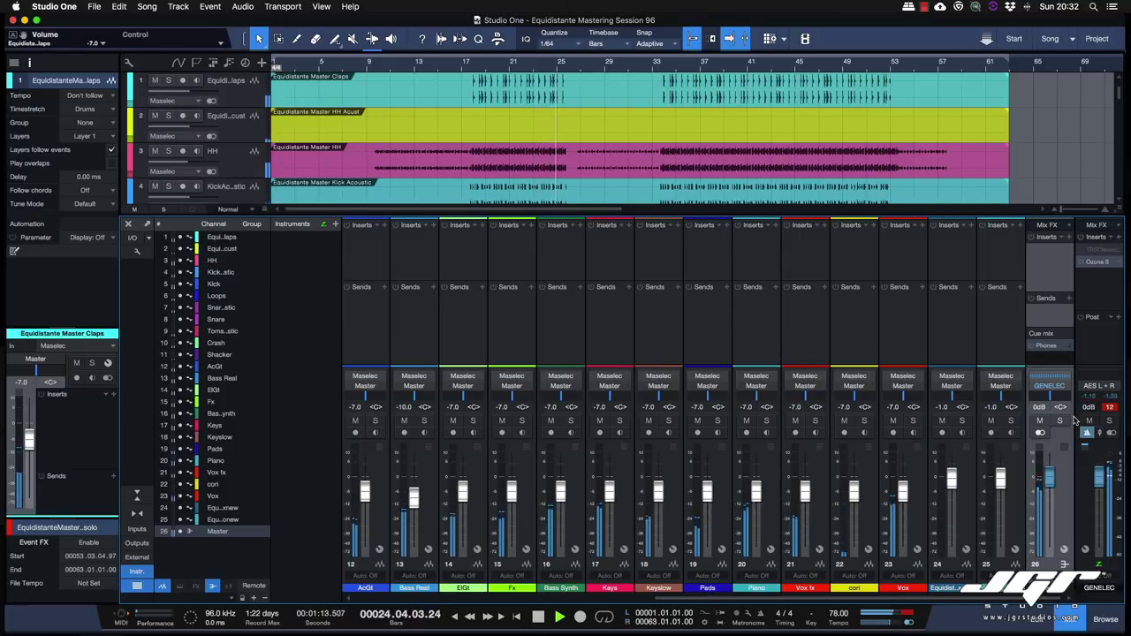
key("space")
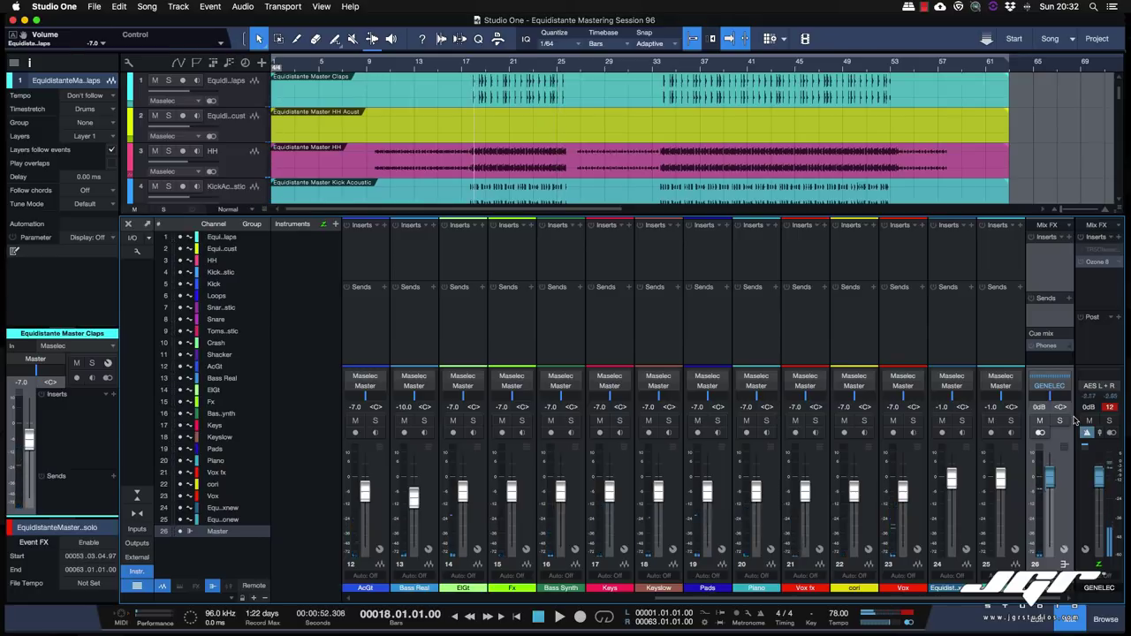
Step: Select audio channels 1 to 25 and lower them together by setting the Claps channel's volume to -8 dB
left_click(1016, 521)
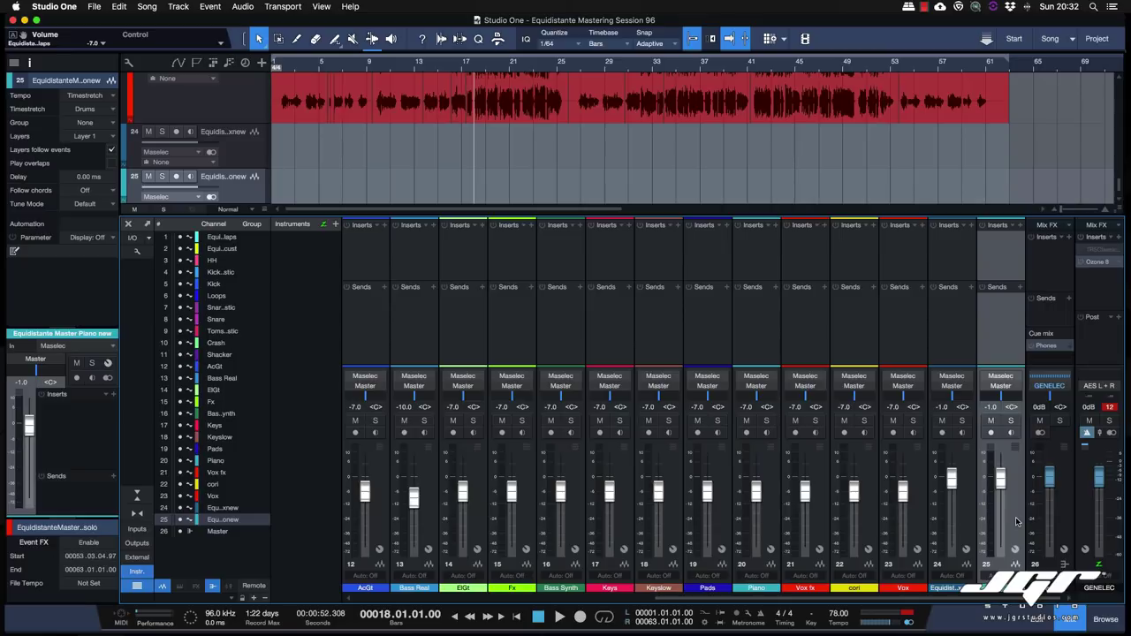
scroll(1017, 521, "left", 10)
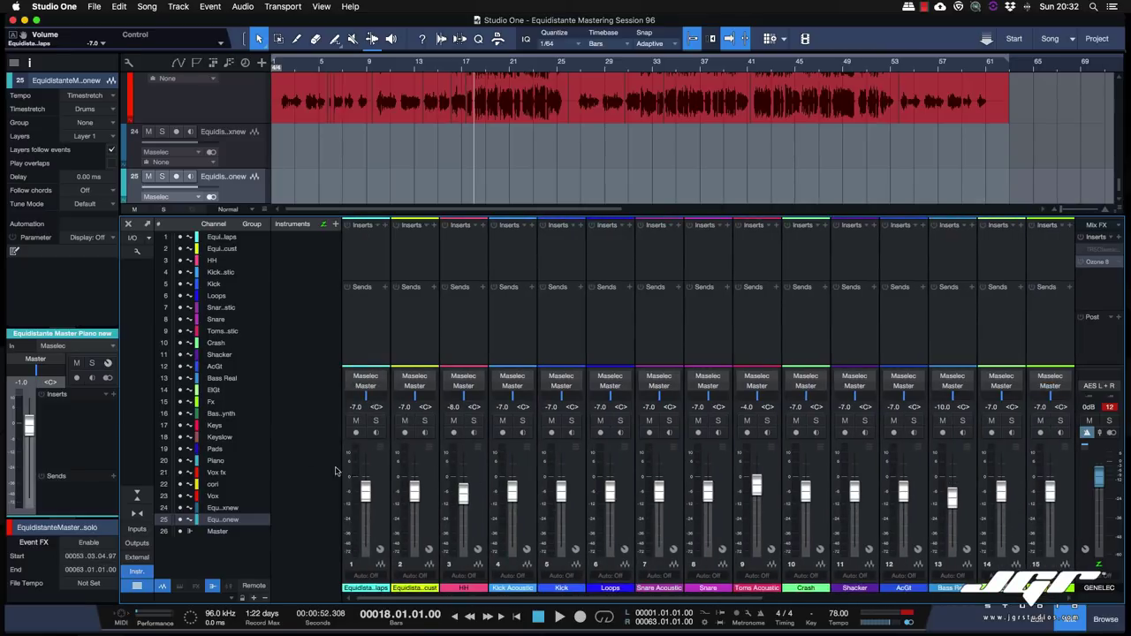
left_click(383, 498)
left_click(354, 407)
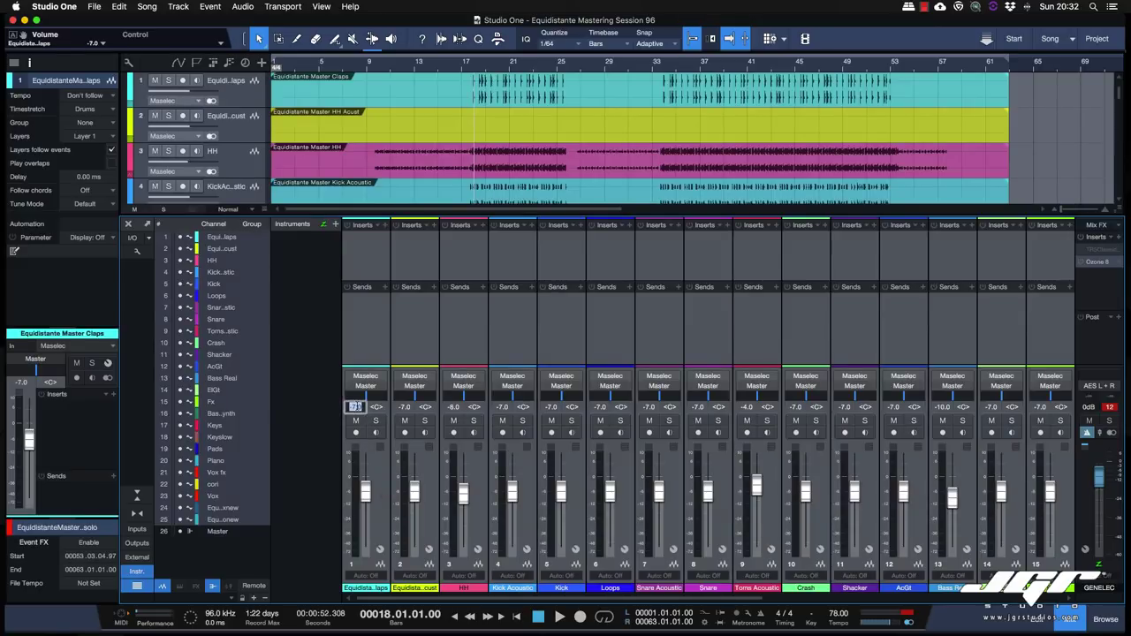
type("-8")
key("Return")
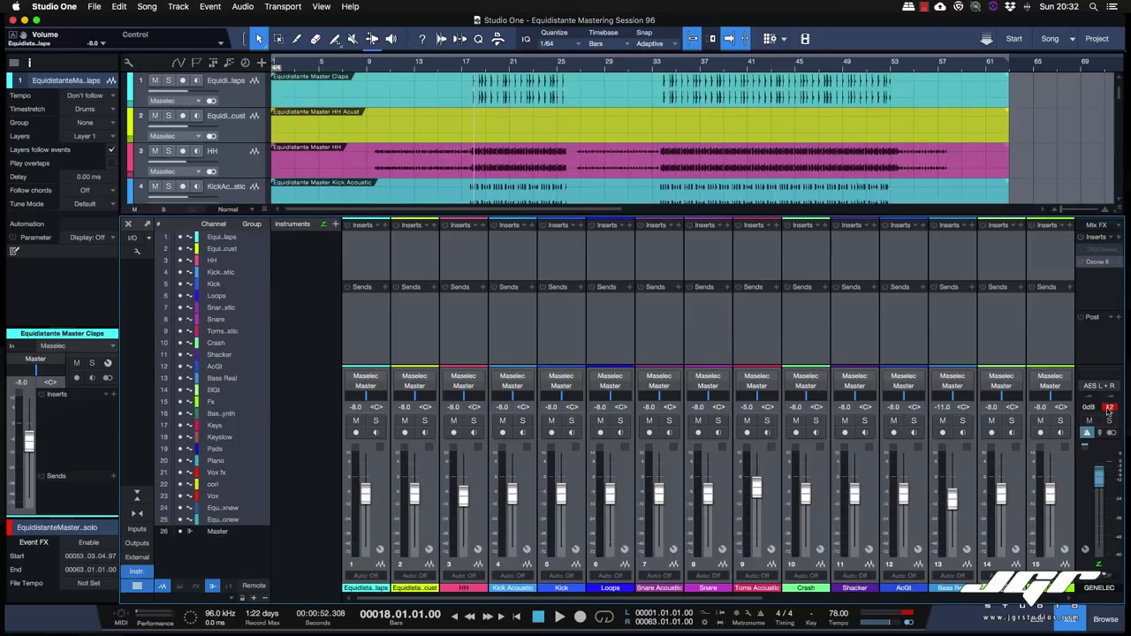
Step: Replay the loud section from bar 18 and watch the main output's peak levels for any remaining clipping
key("space")
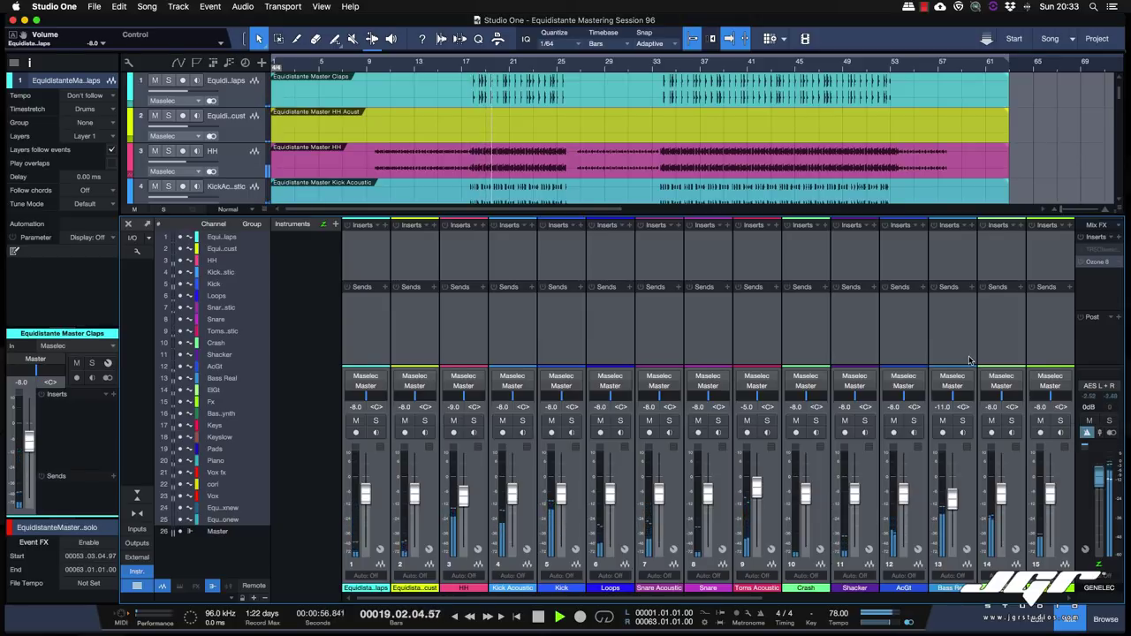
scroll(968, 360, "right", 1)
scroll(969, 361, "right", 1)
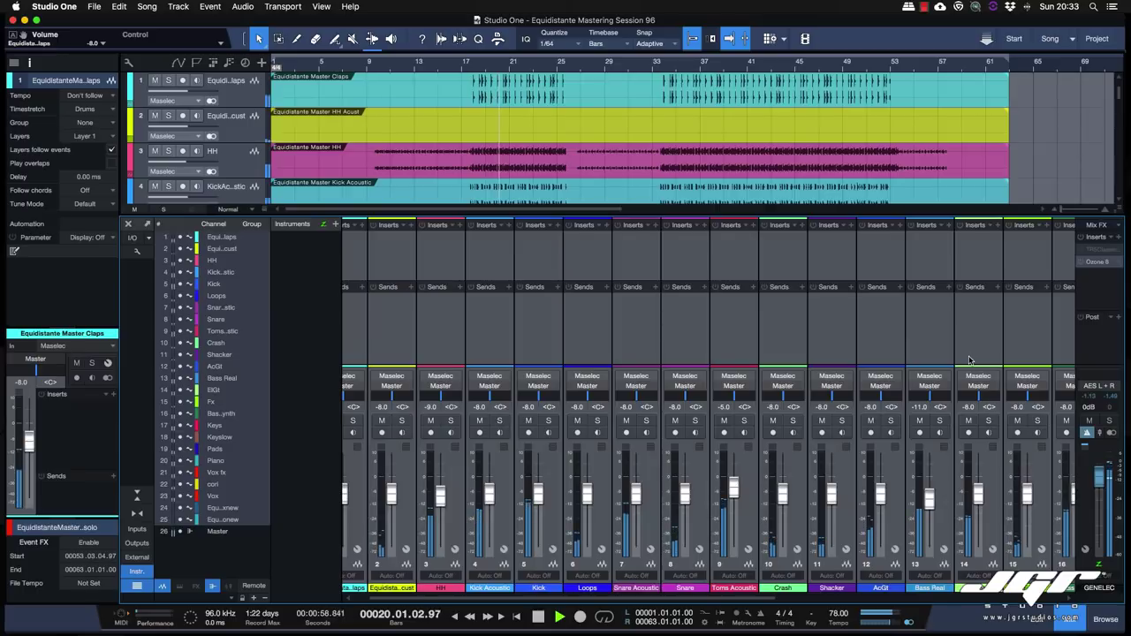
scroll(969, 361, "right", 2)
scroll(969, 361, "right", 1)
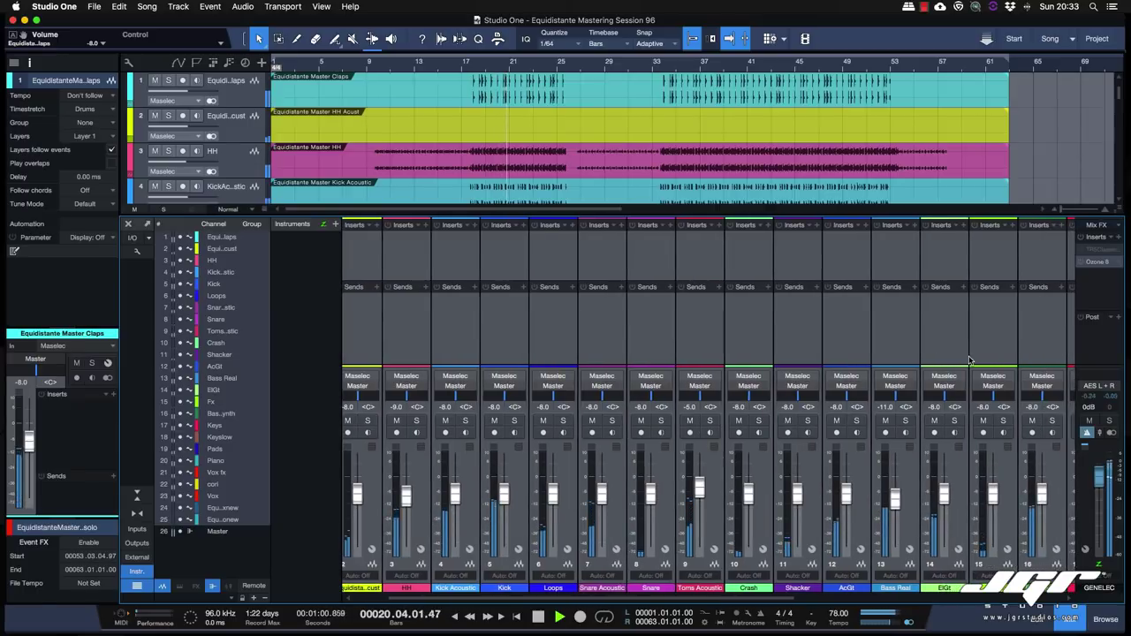
scroll(969, 361, "right", 4)
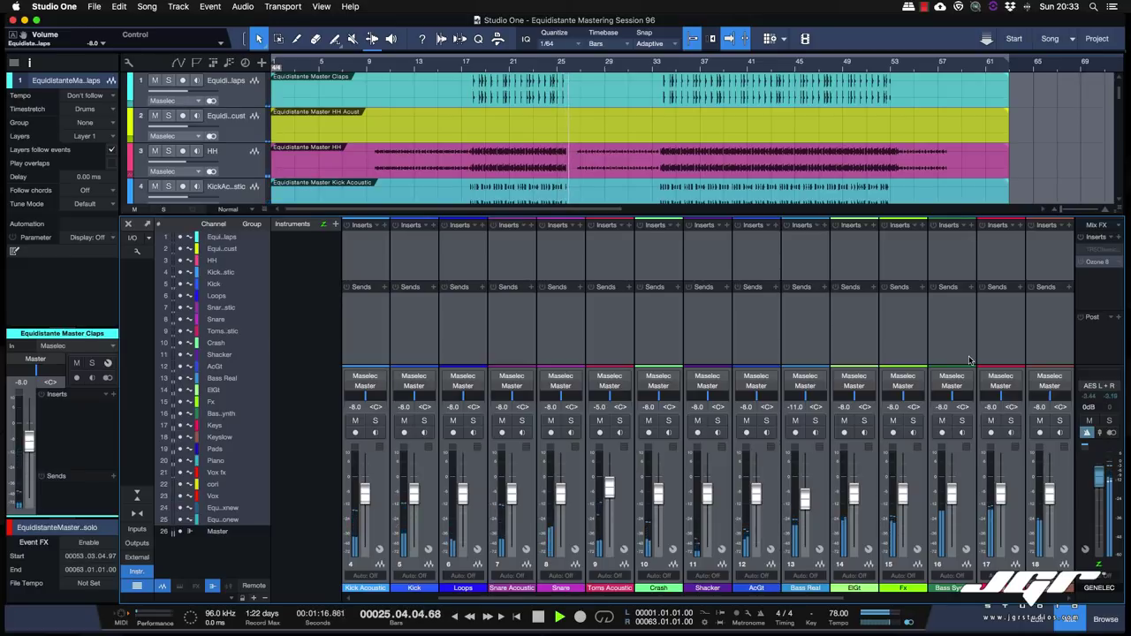
key("space")
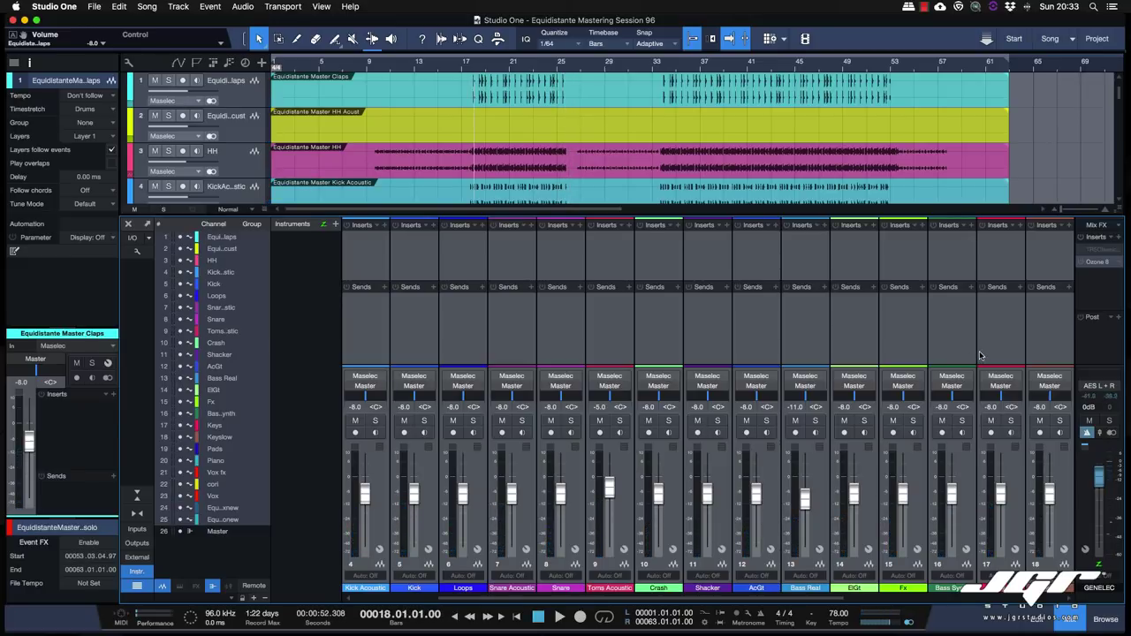
Step: Save the song and start a mixdown export with the filename "Equidistante digital Sum"
key("ctrl+s")
left_click(148, 6)
left_click(168, 43)
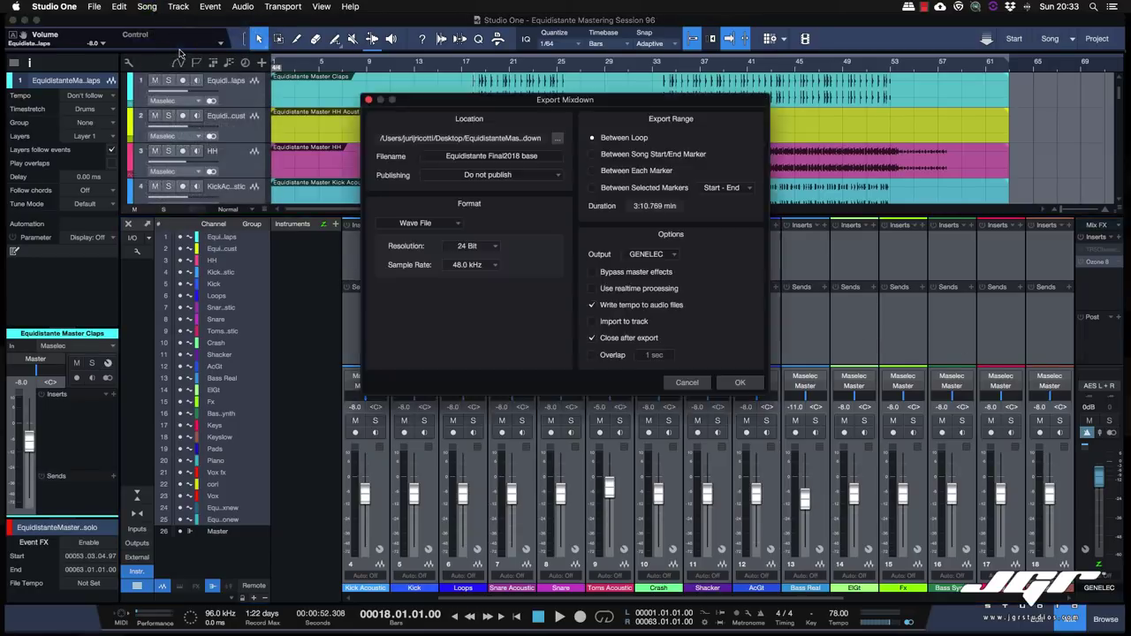
left_click(512, 157)
left_click_drag(539, 157, 491, 156)
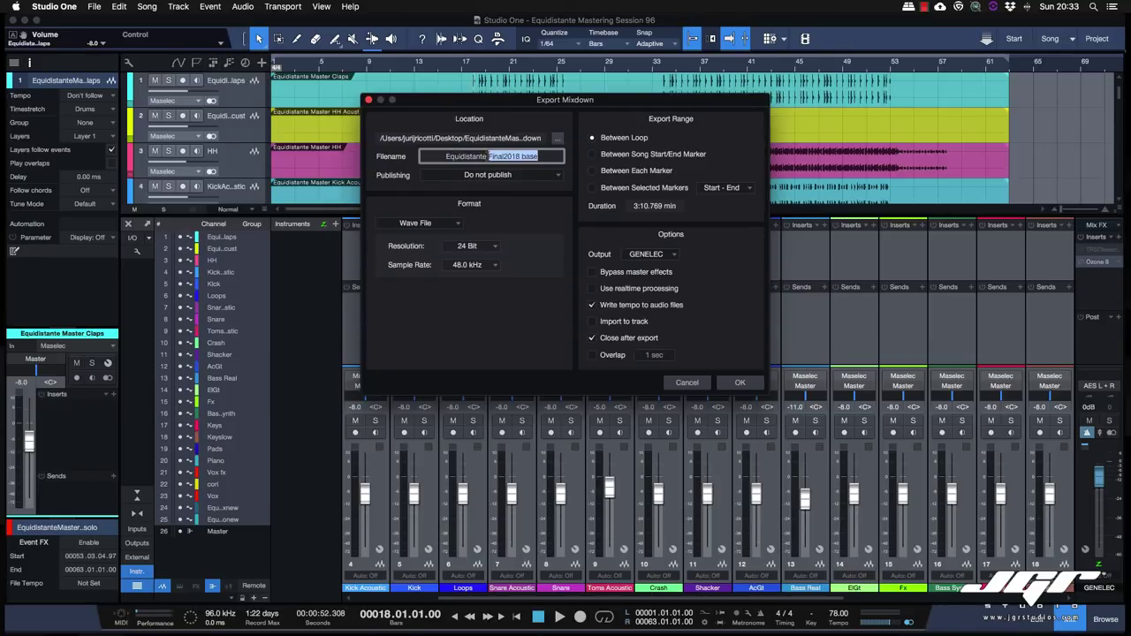
type("digital Sum")
Step: Set the mixdown's sample rate to 96.0 kHz and export it as a 24-bit Wave file
left_click(482, 265)
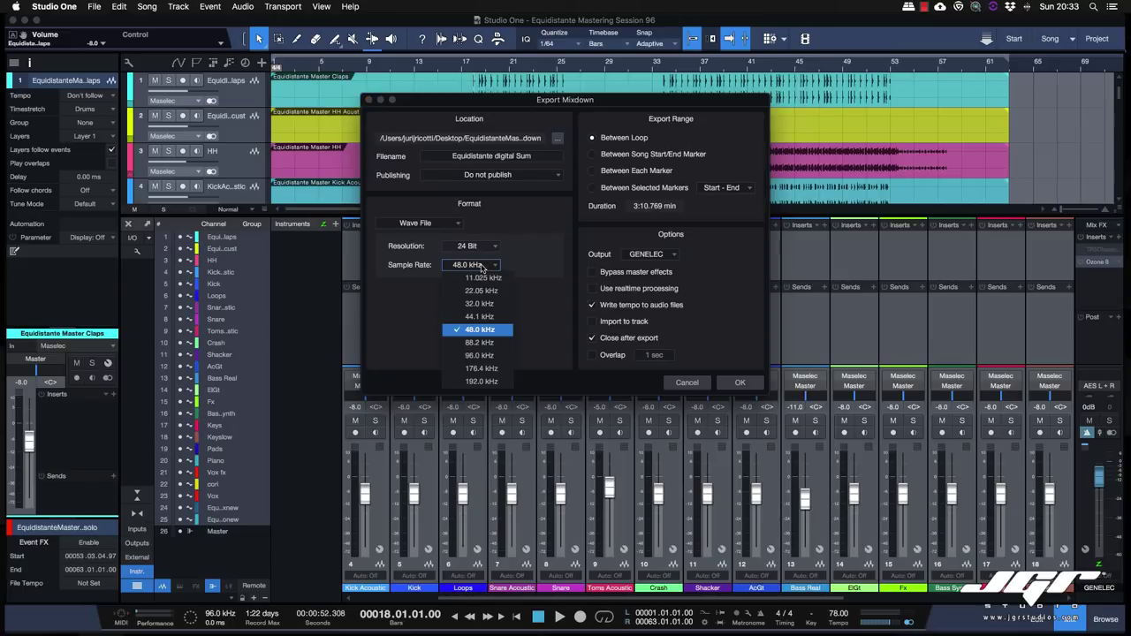
left_click(480, 355)
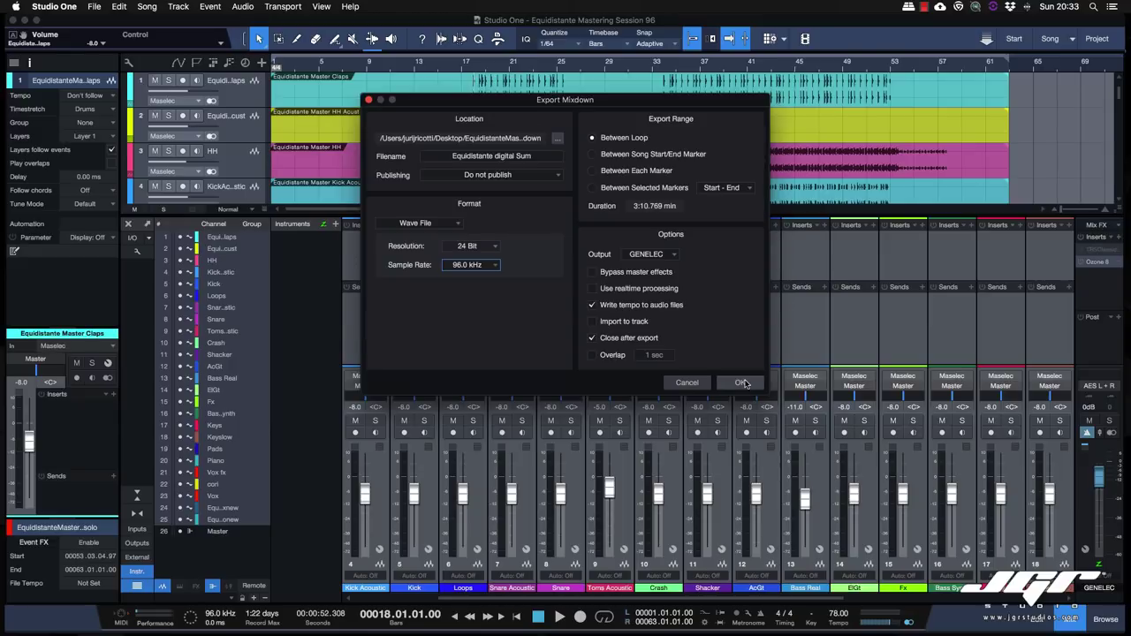
left_click(742, 383)
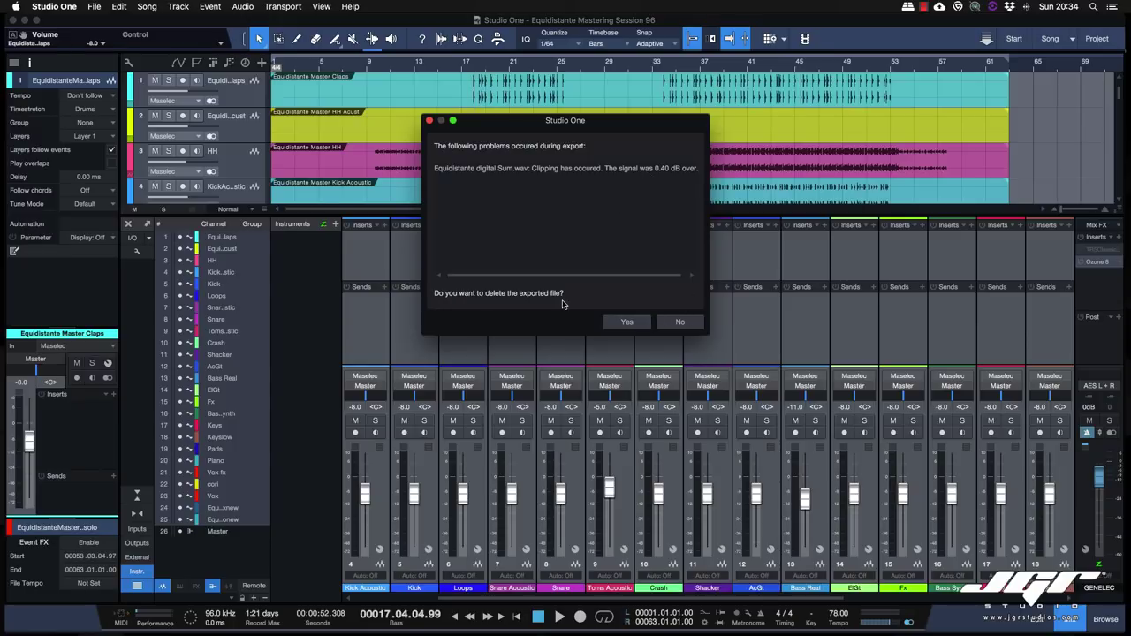
Step: Delete the clipped export and lower all selected audio channels together by setting the Keyslow channel's volume to -9 dB
left_click(624, 324)
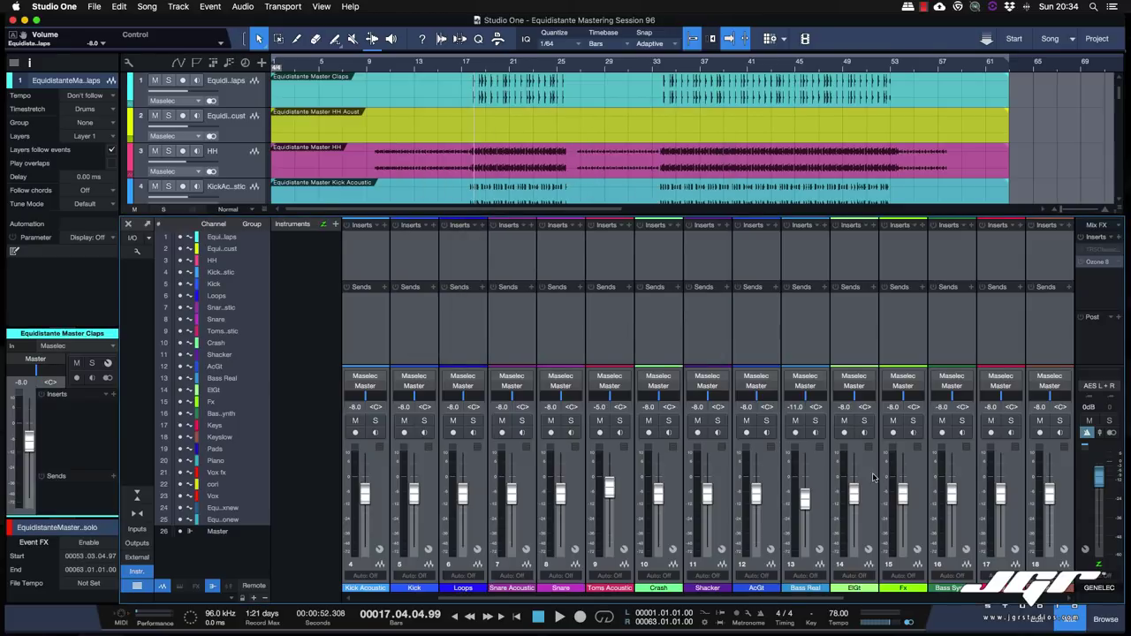
left_click(1040, 407)
type("-9")
key("Return")
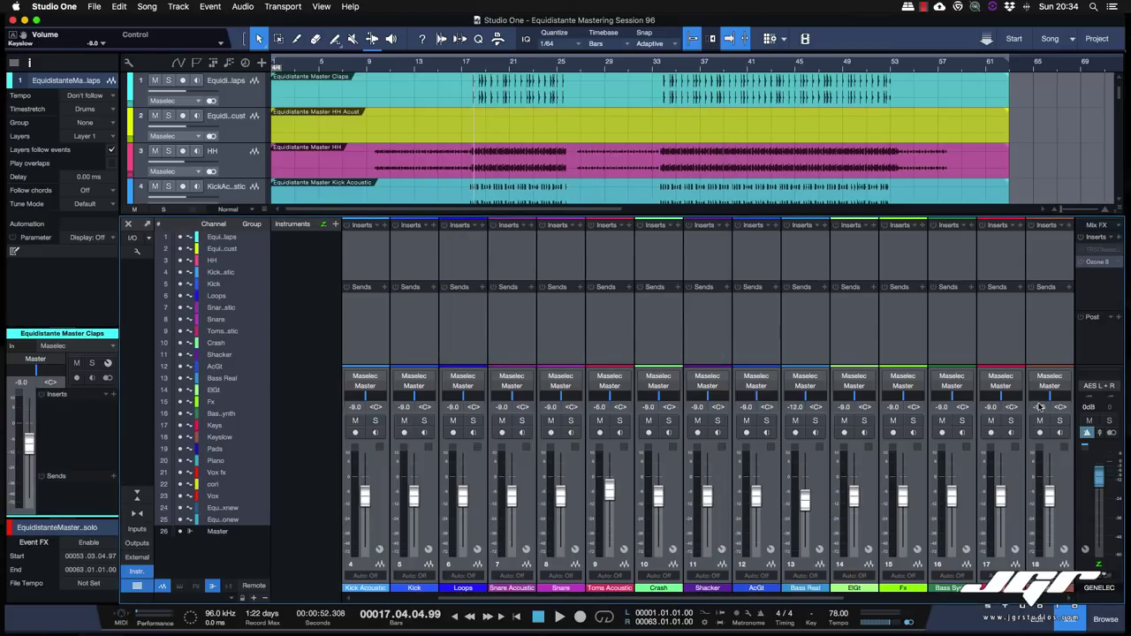
Step: Export the mixdown as "Equidistante digital Sum", a 24-bit, 96.0 kHz Wave file, and close the folder window showing the file
left_click(177, 6)
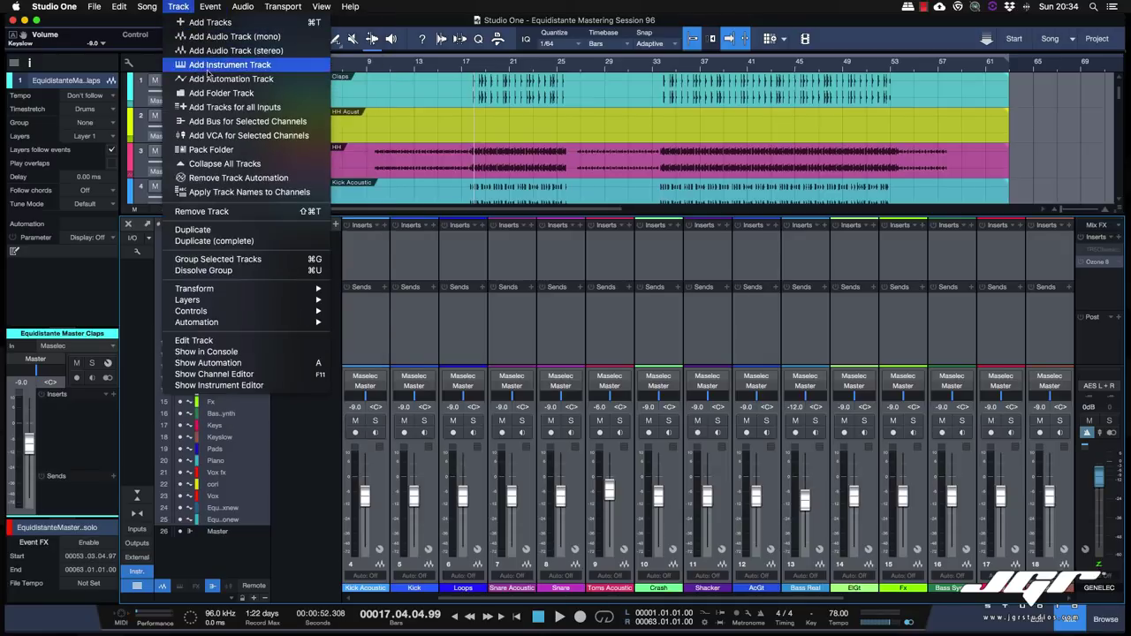
left_click(175, 42)
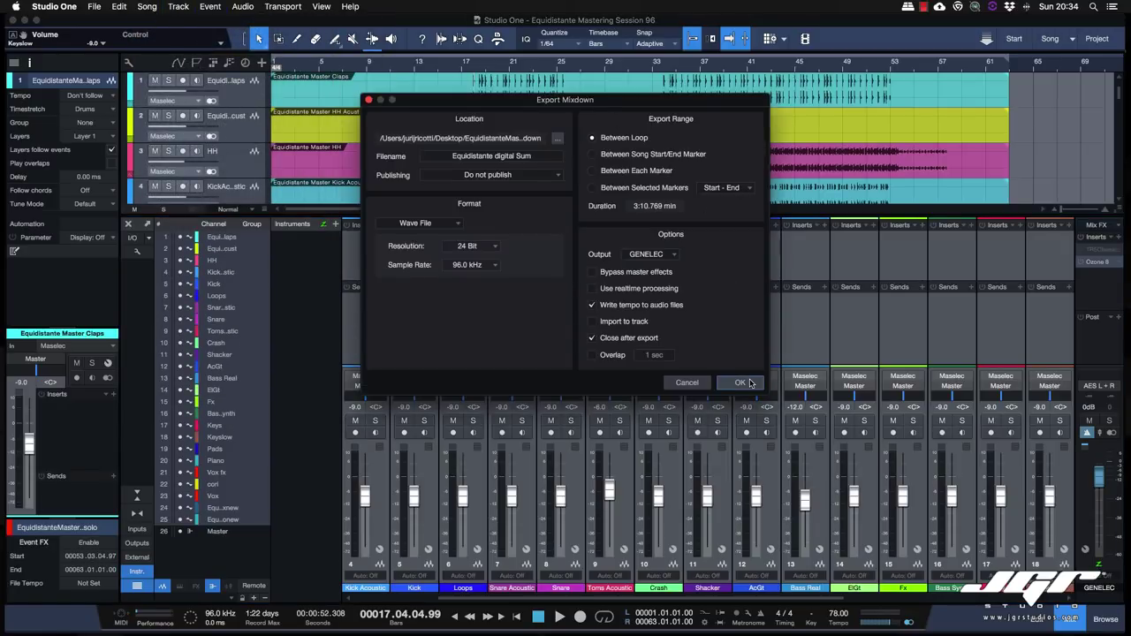
left_click(741, 383)
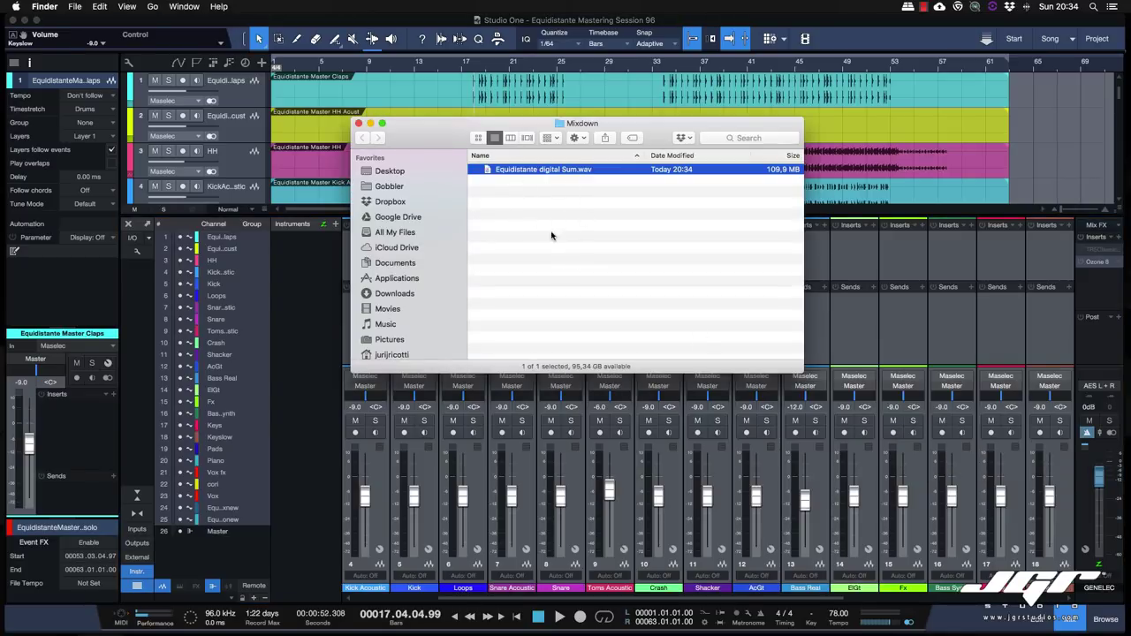
left_click(345, 113)
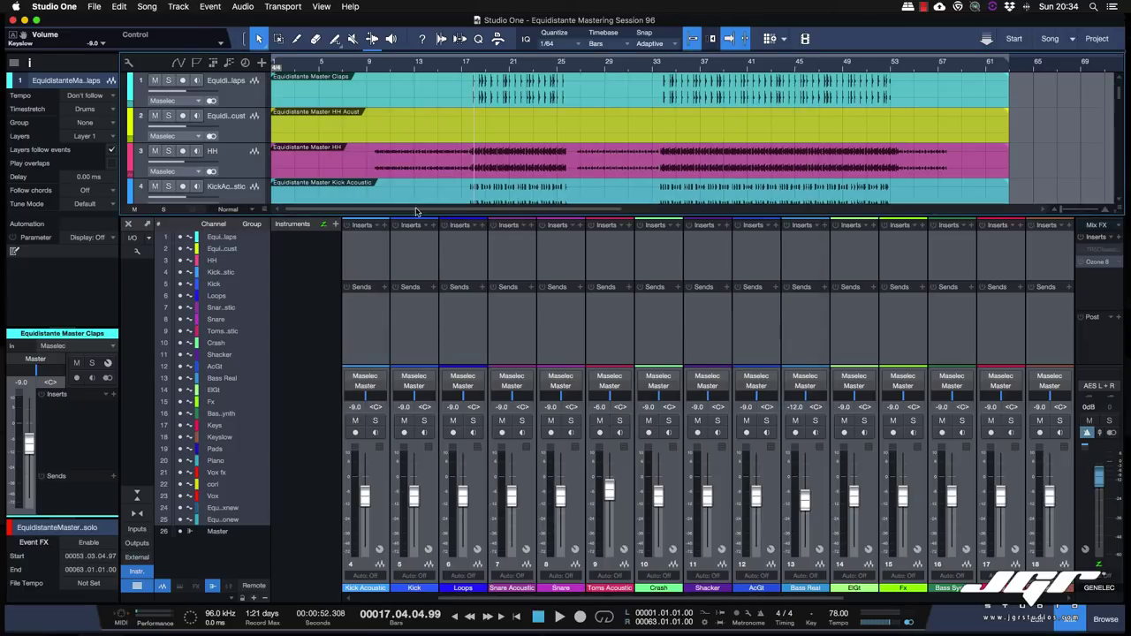
Step: Save the song under the new name "Equidistante Mastering Session 96 AS"
left_click(93, 6)
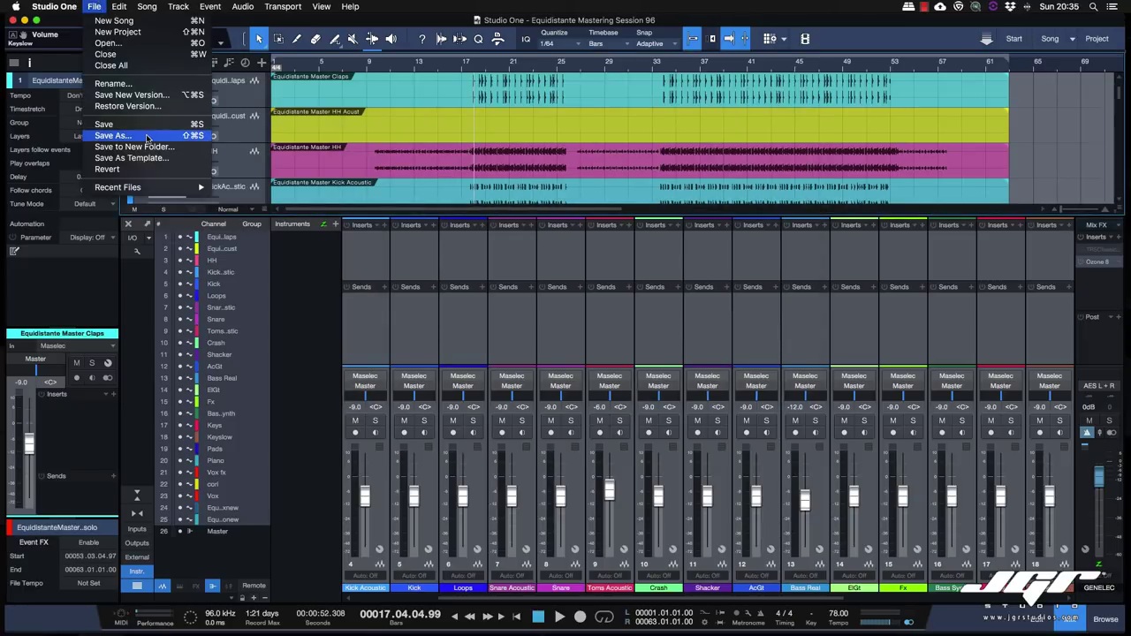
left_click(113, 135)
type("A")
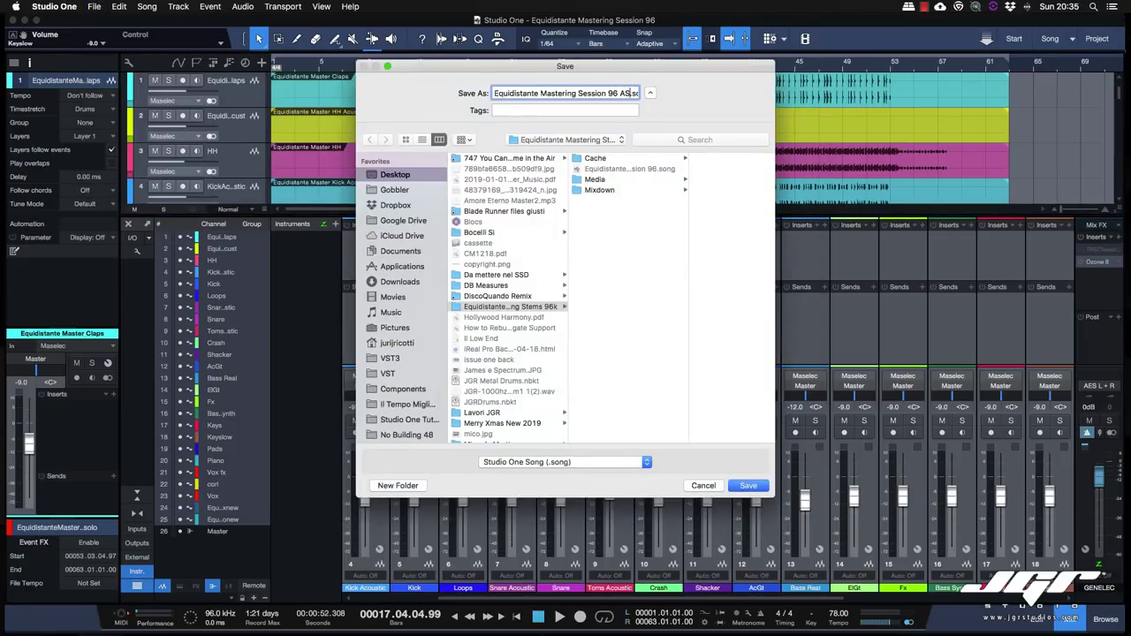
type("S")
key("Return")
Step: Route the output of the Claps channel to FF 1-2
scroll(526, 482, "left", 3)
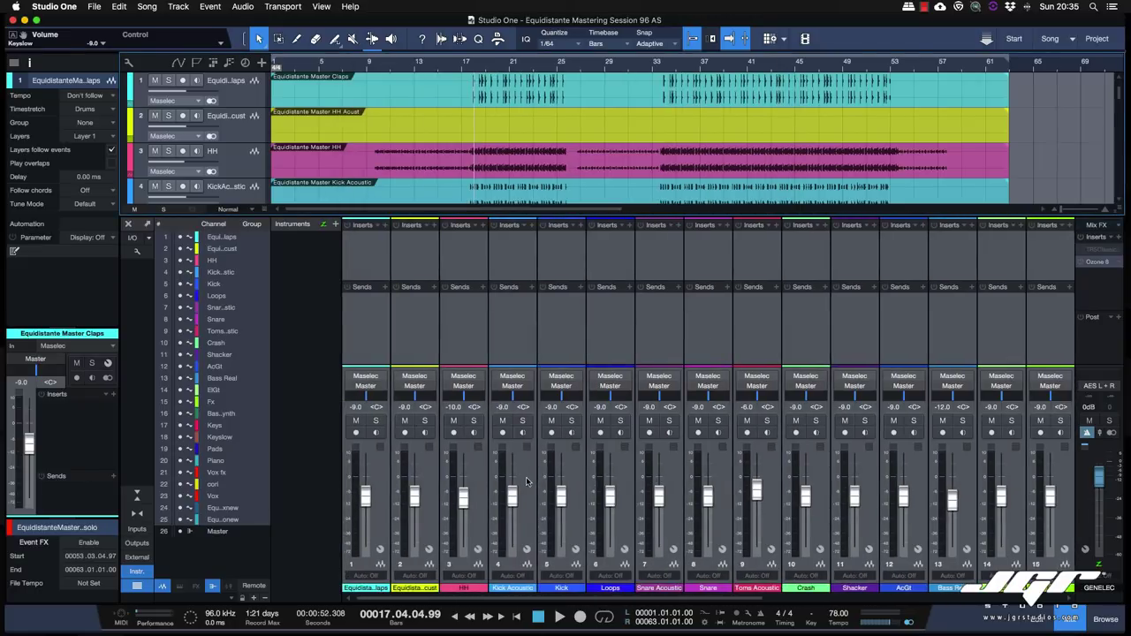
left_click(403, 341)
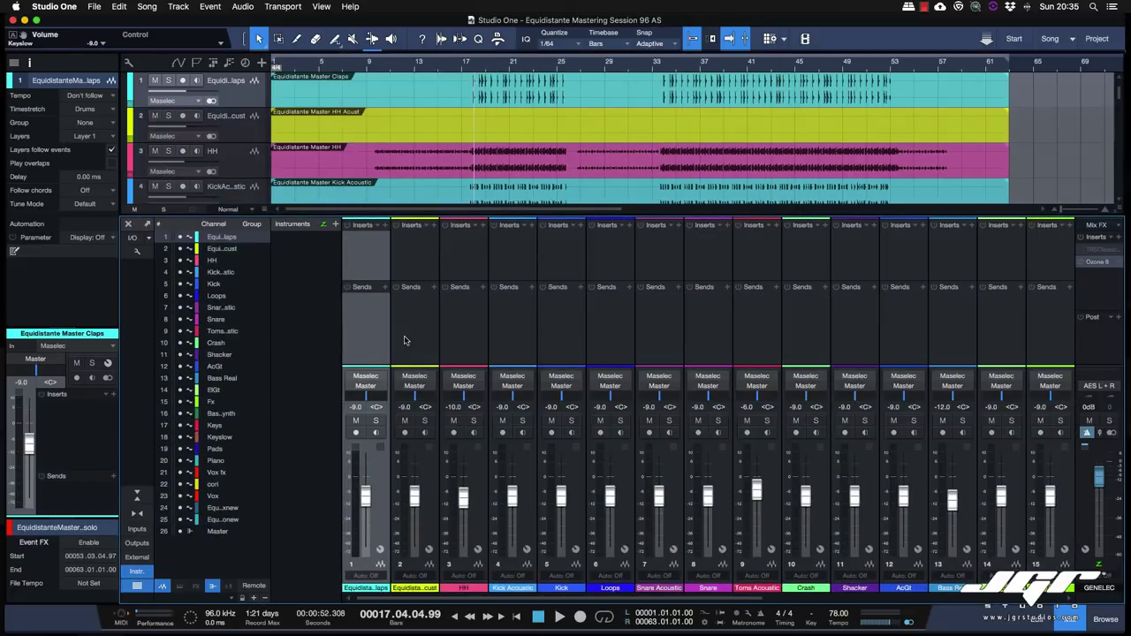
left_click(384, 340)
left_click(372, 387)
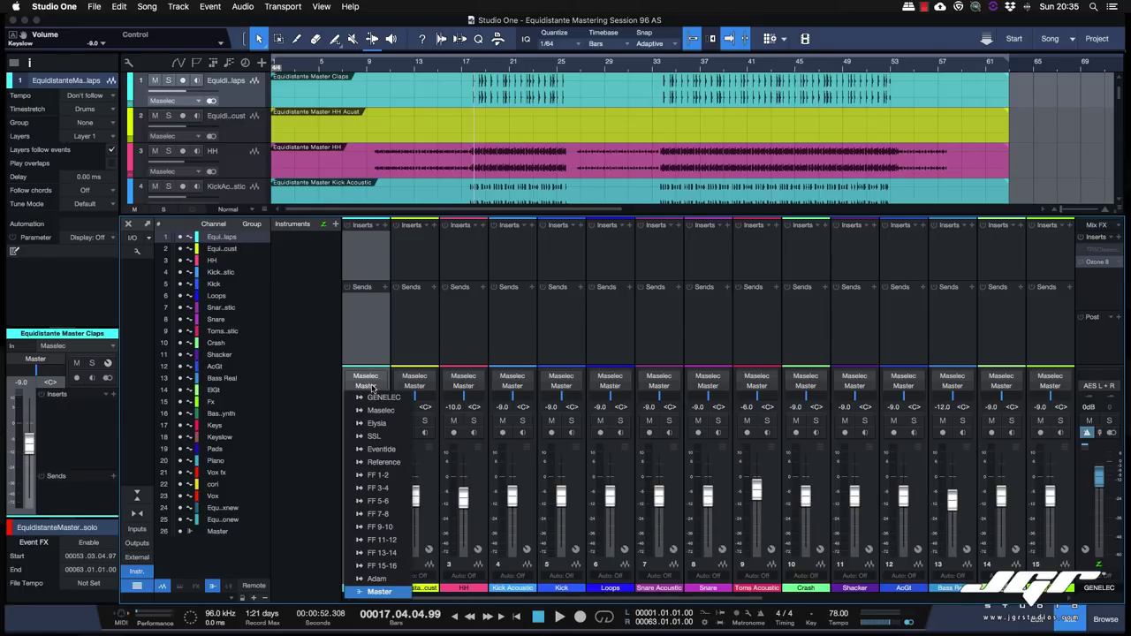
left_click(390, 477)
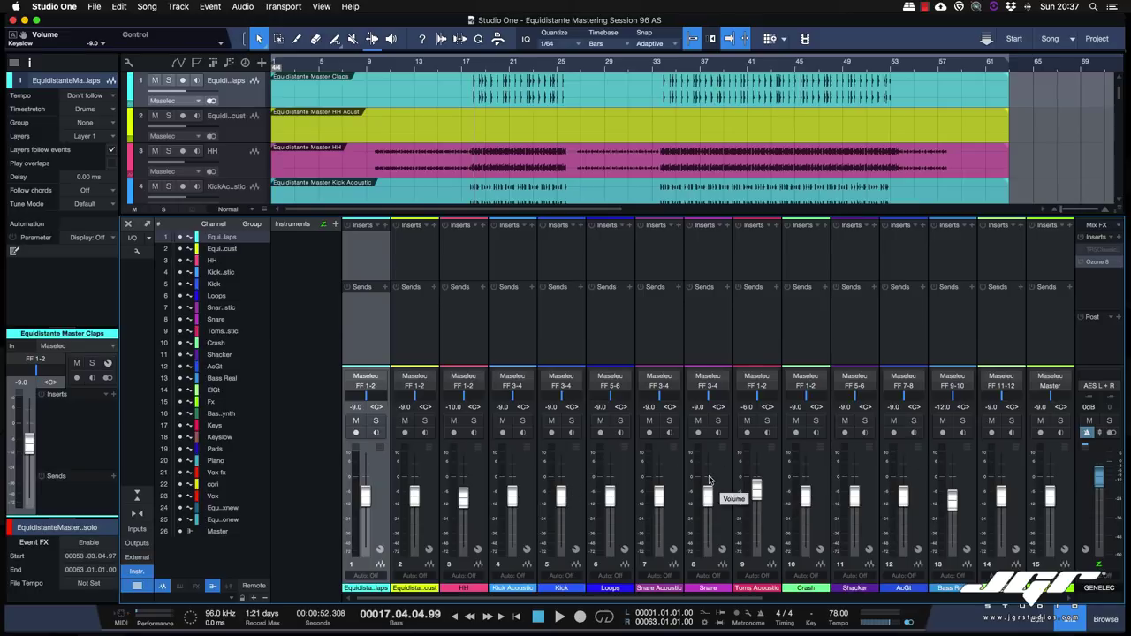
Step: Select all drum and percussion channels from Claps to Shacker and route them together to FF 1-2
left_click(874, 532)
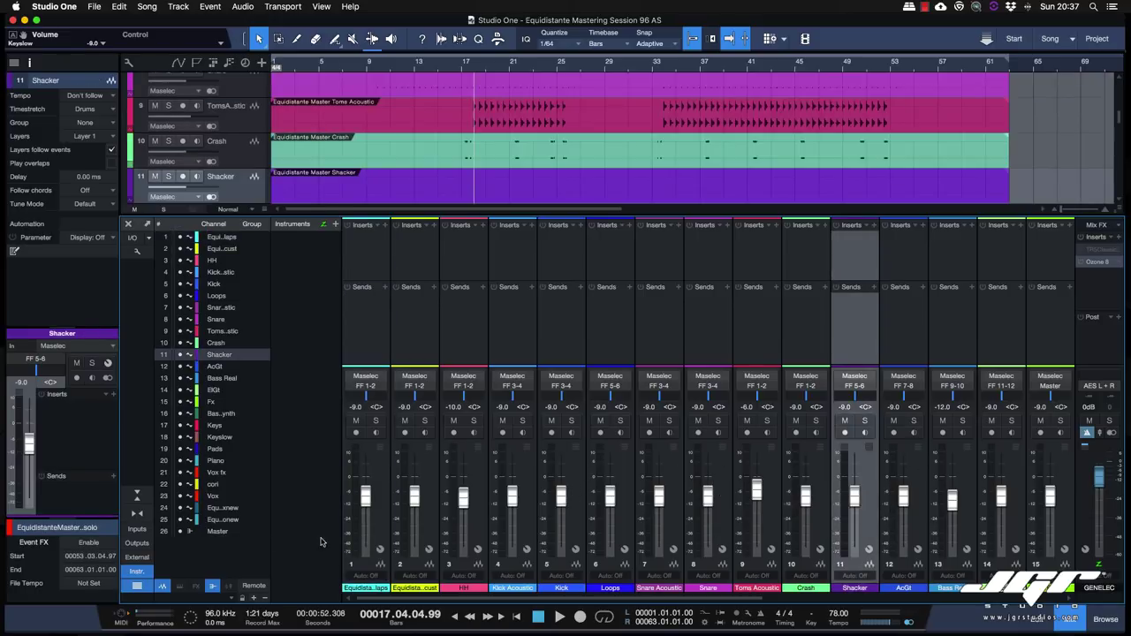
left_click(350, 539, "shift")
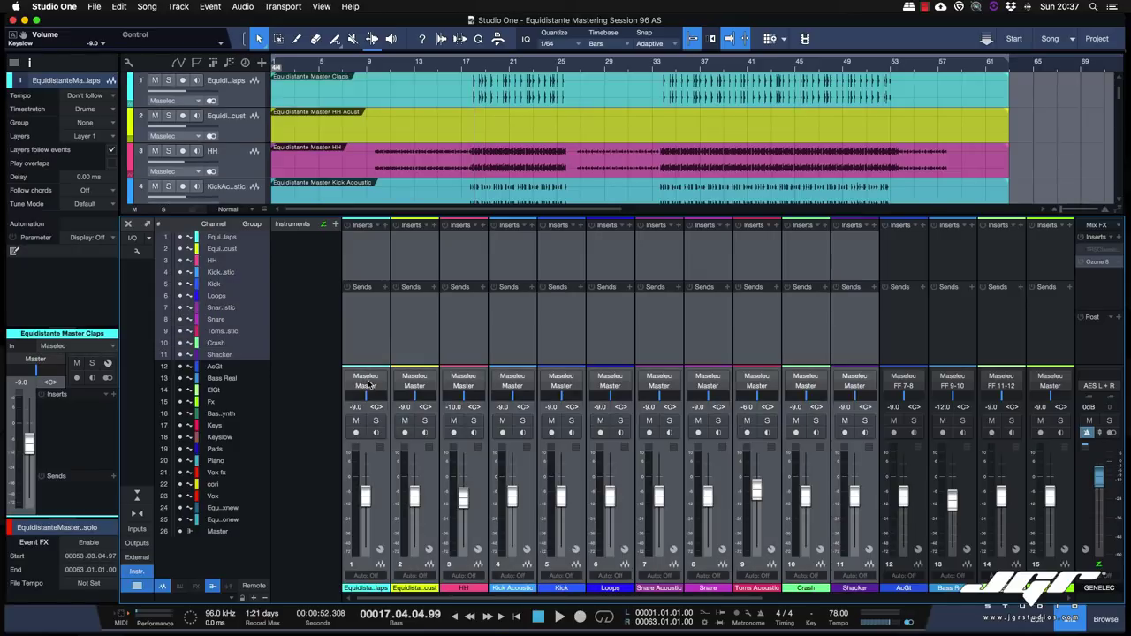
left_click(368, 389)
left_click(380, 397)
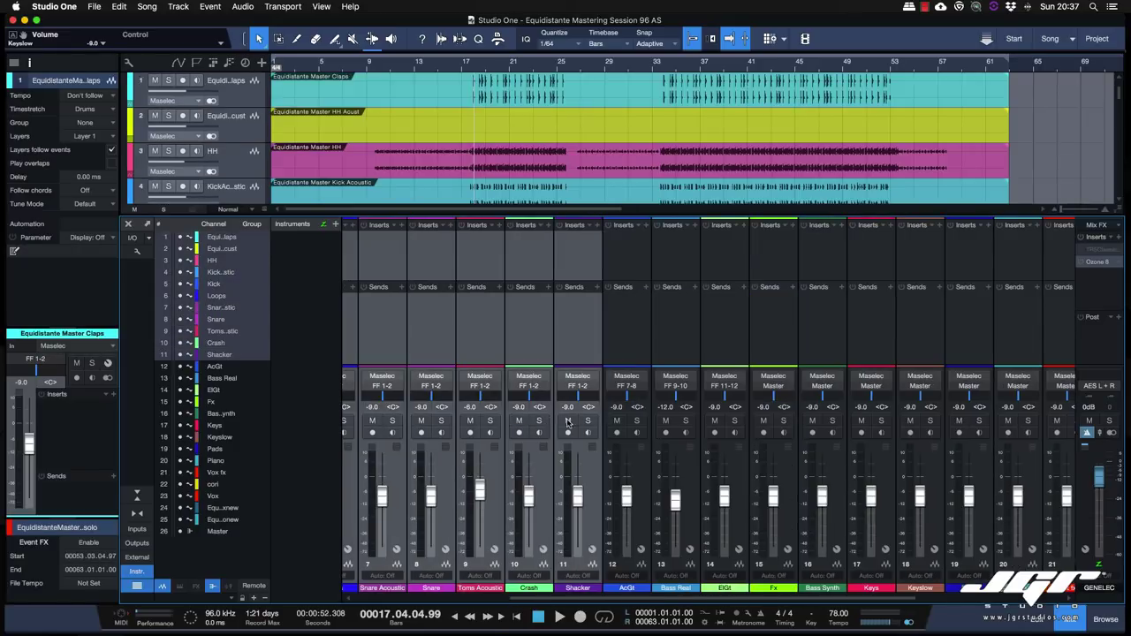
Step: Route the AcGt and ElGt channels to FF 3-4, Bass Real to FF 5-6 and Fx to FF 7-8
left_click(629, 386)
left_click(640, 493)
left_click(679, 387)
left_click(694, 507)
left_click(731, 386)
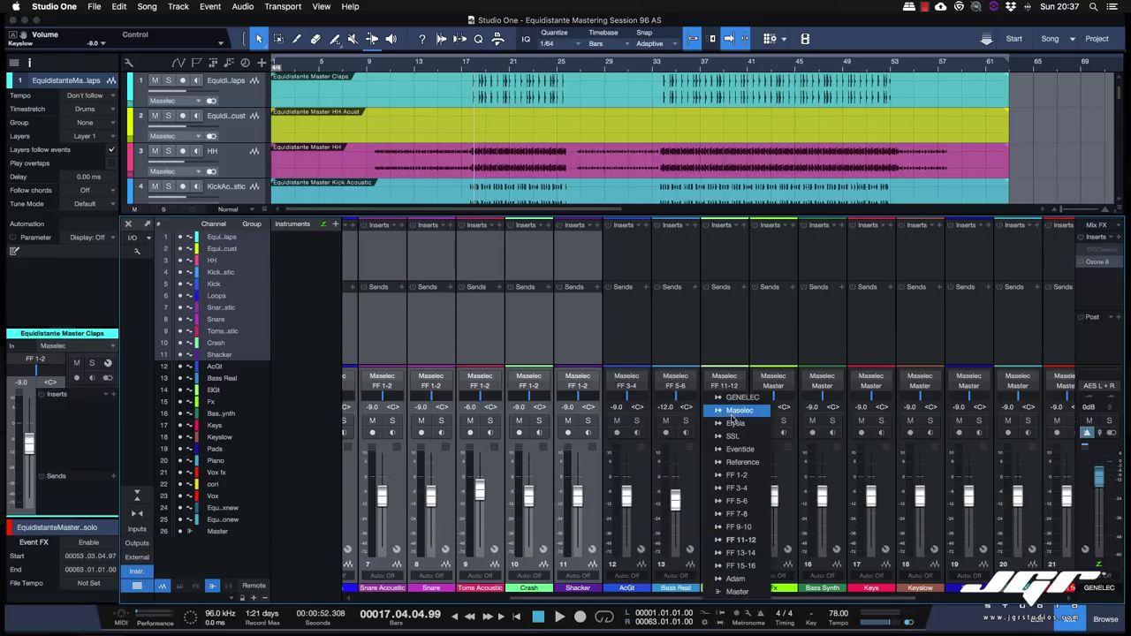
left_click(742, 488)
left_click(774, 387)
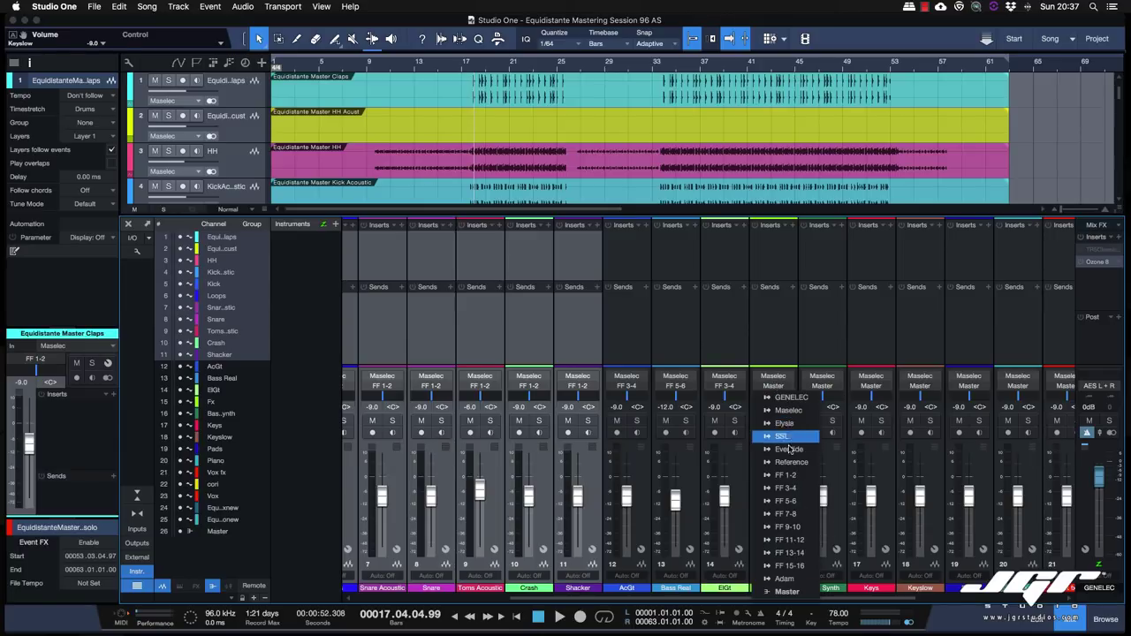
left_click(794, 516)
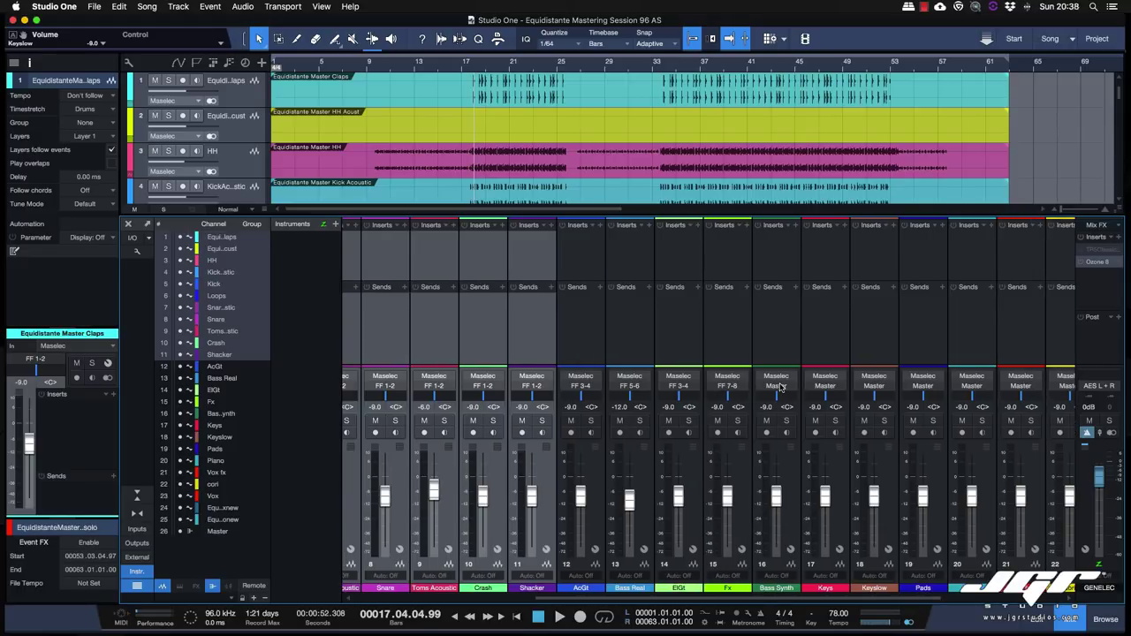
Step: Route the Bass Synth, Keys, Keyslow and Pads channels to FF 9-10
left_click(795, 497)
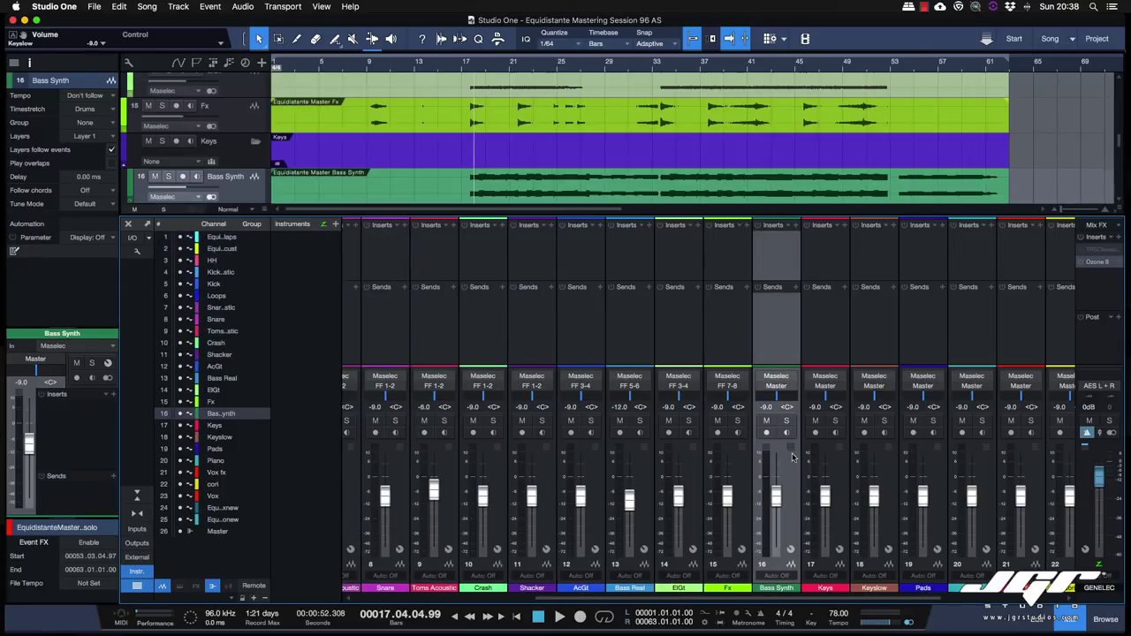
left_click(827, 446)
left_click(781, 480)
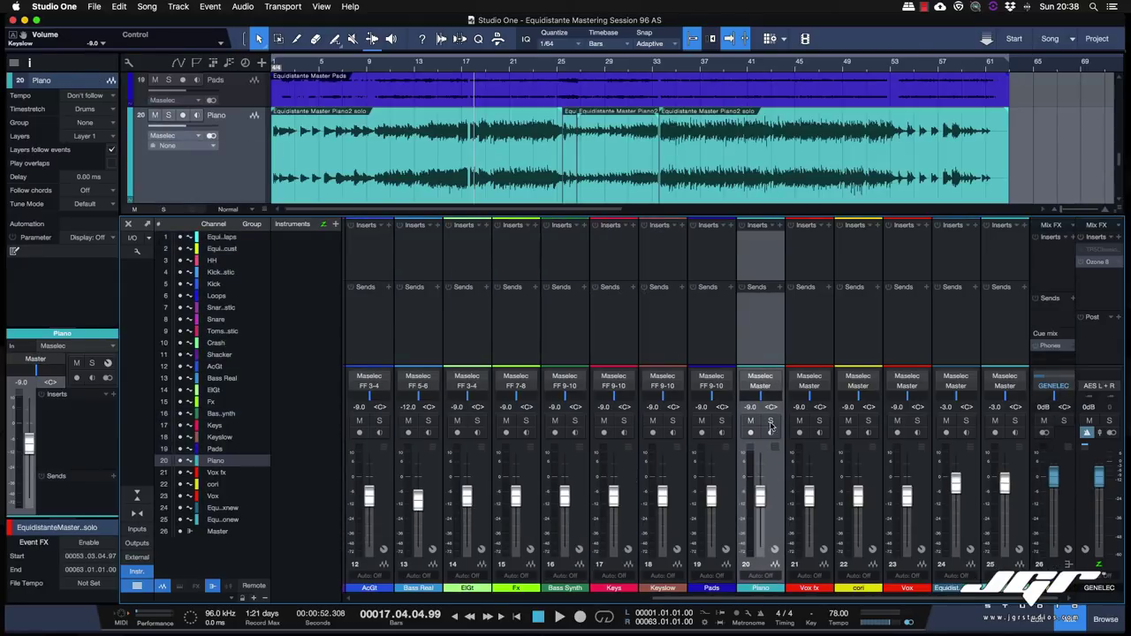
Step: Route the Piano channel to FF 11-12, Vox fx and cori to FF 13-14, and Vox to FF 15-16
left_click(760, 389)
left_click(819, 541)
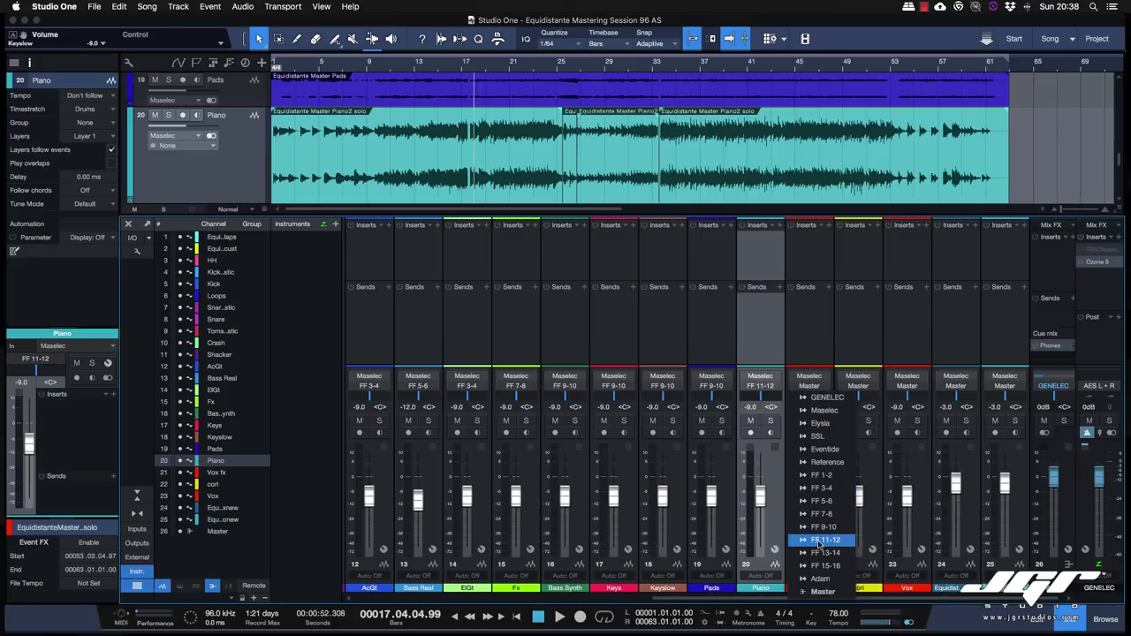
left_click(825, 552)
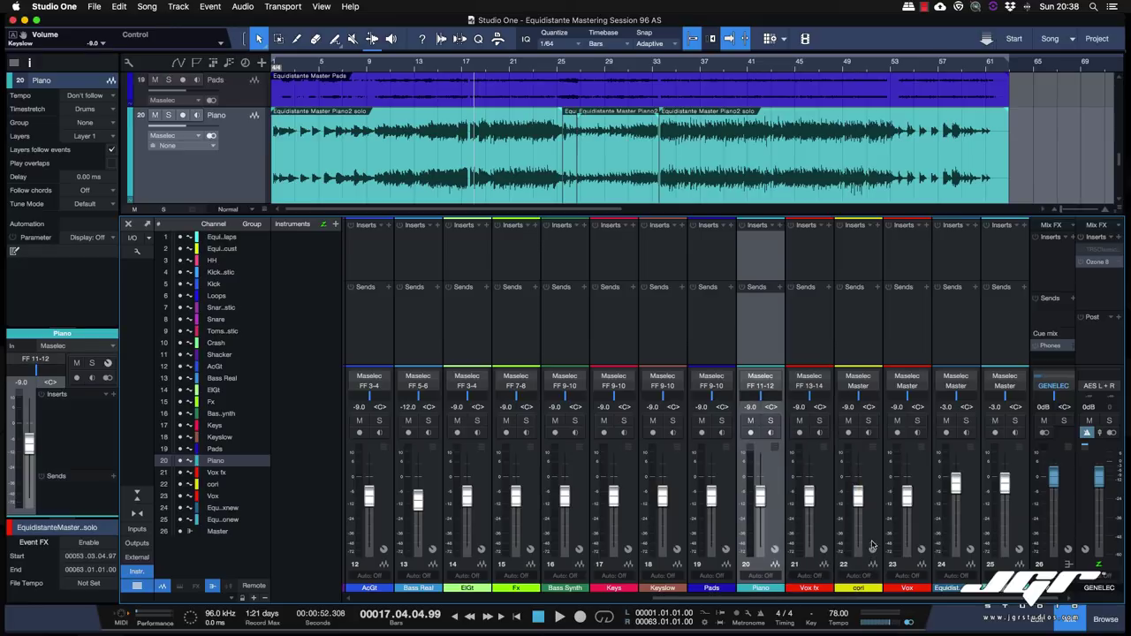
left_click(858, 387)
left_click(875, 552)
left_click(908, 387)
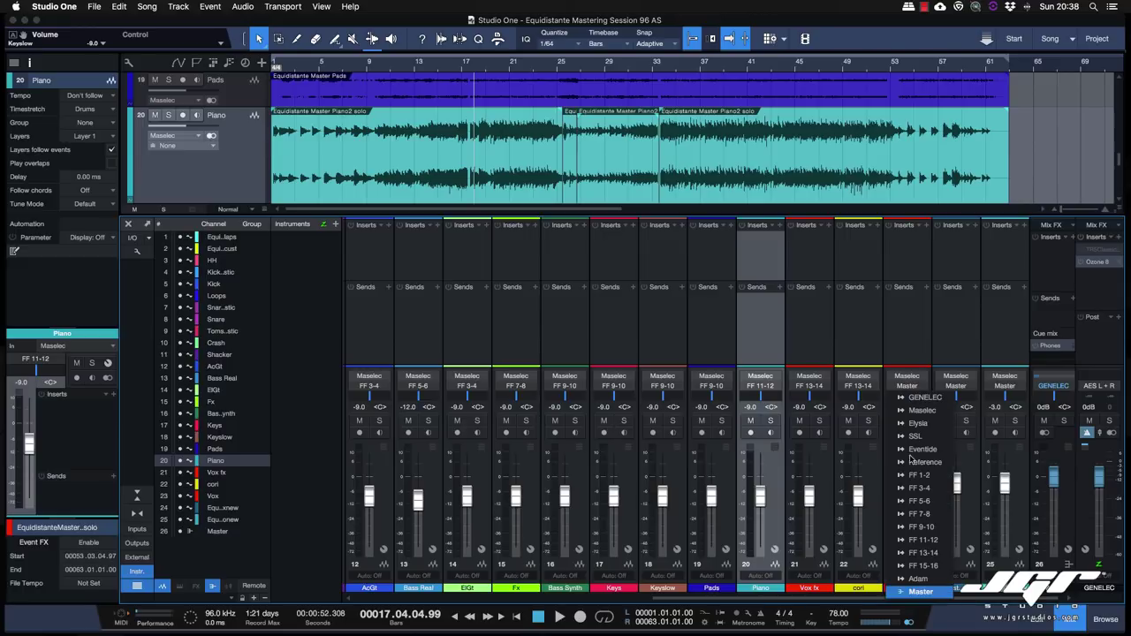
left_click(928, 566)
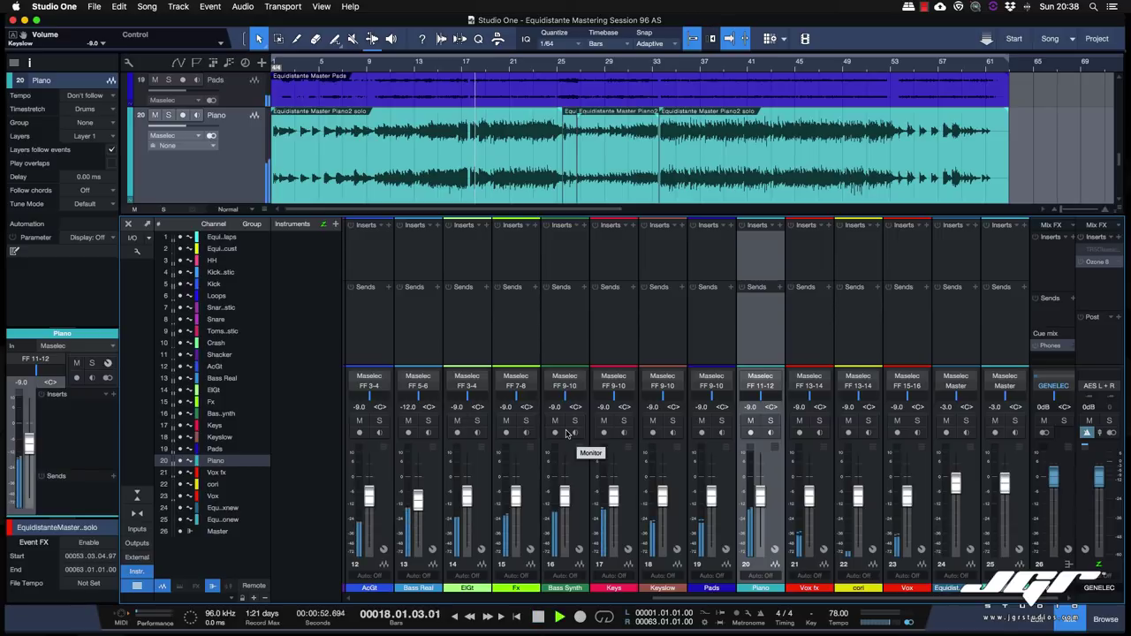
Step: In the song's audio output setup, assign Reference to MADI 1-2 and FF 1-2 through FF 9-10 to consecutive pairs from MADI 3-4 to 11-12
key("super+comma")
scroll(714, 302, "right", 1)
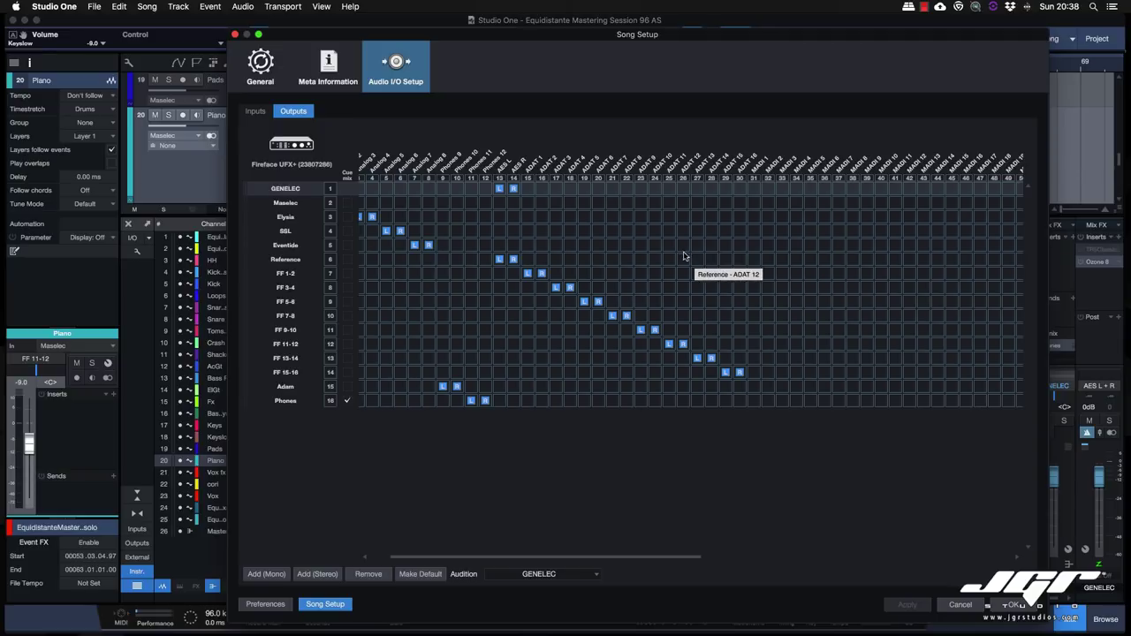
left_click(753, 260)
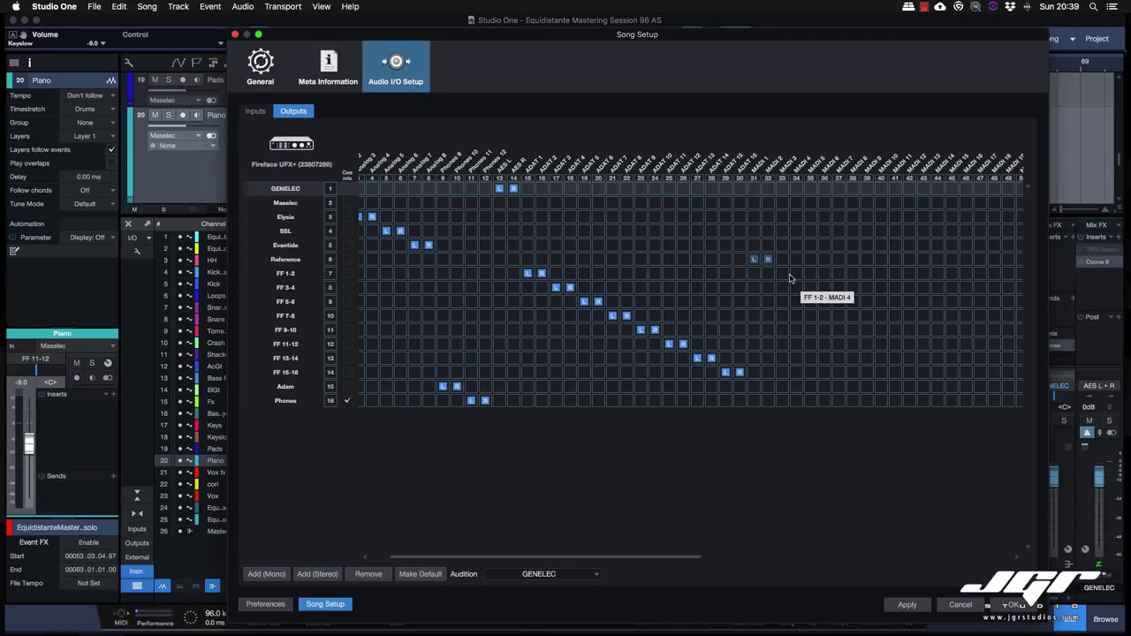
left_click(783, 273)
left_click(811, 287)
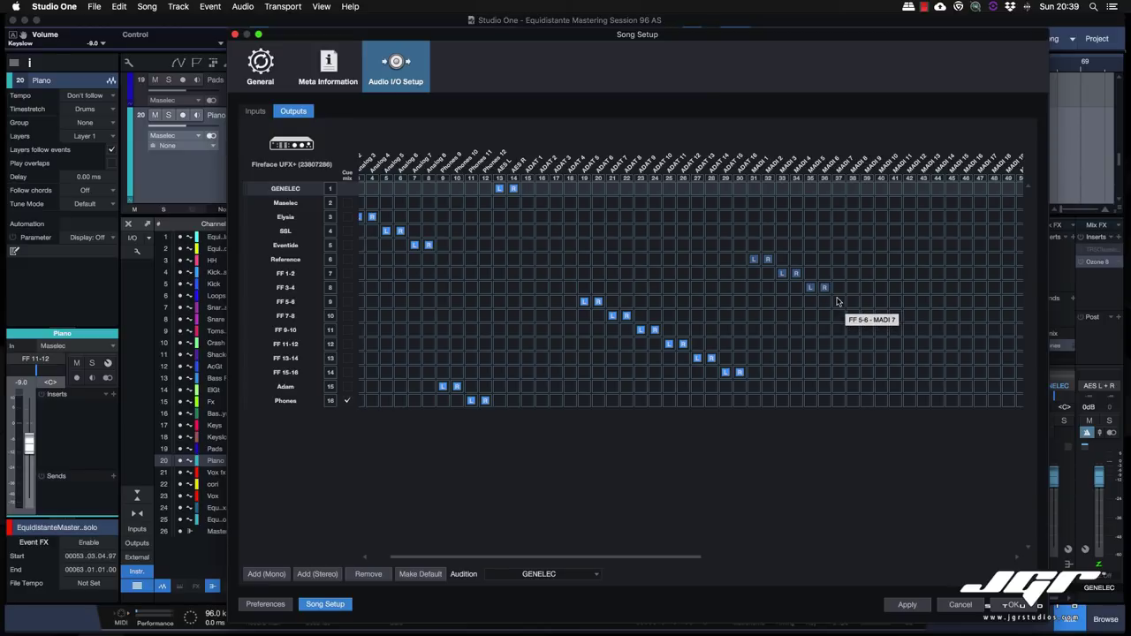
left_click(839, 302)
left_click(867, 316)
left_click(896, 332)
Step: Assign FF 11-12 to MADI 13-14, FF 13-14 to MADI 15-16 and FF 15-16 to MADI 17-18, and accept the song setup
scroll(895, 334, "right", 2)
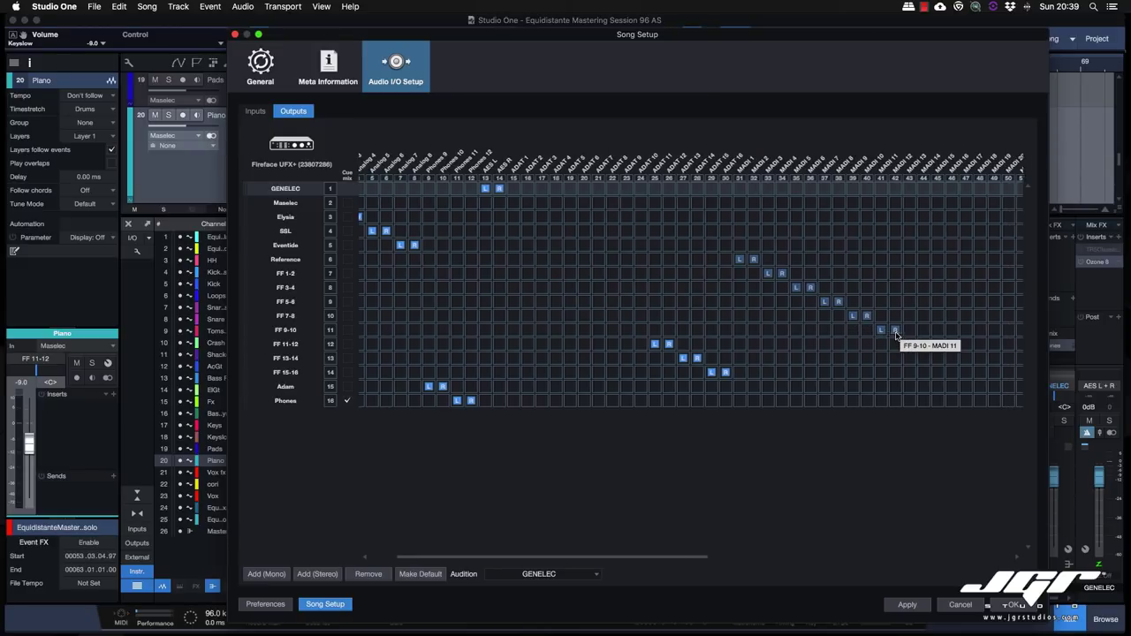
left_click(889, 344)
left_click(916, 358)
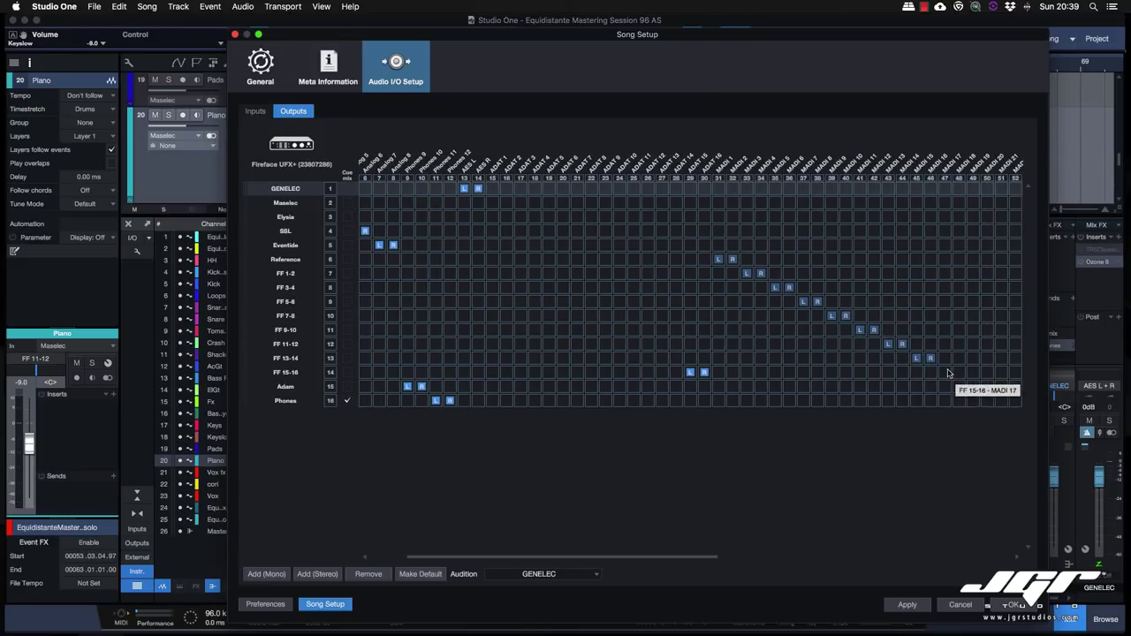
left_click(945, 372)
scroll(946, 373, "right", 1)
key("Return")
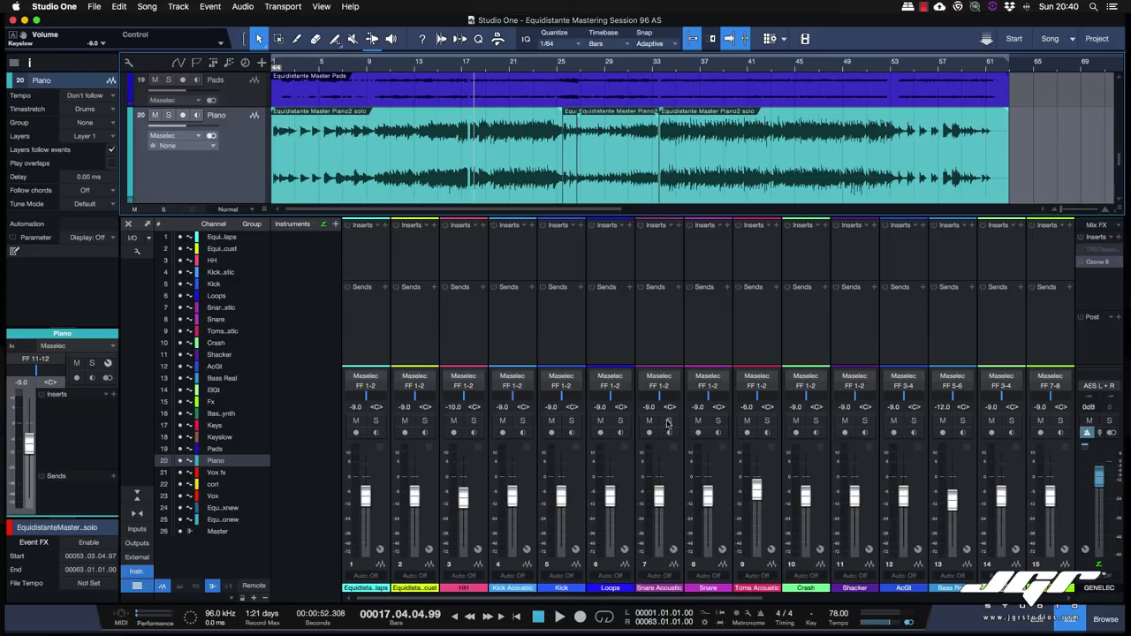
Step: Switch to TotalMix FX, move its window fully onto the screen, and play the song in Studio One to check the routed signals
key("super+Tab")
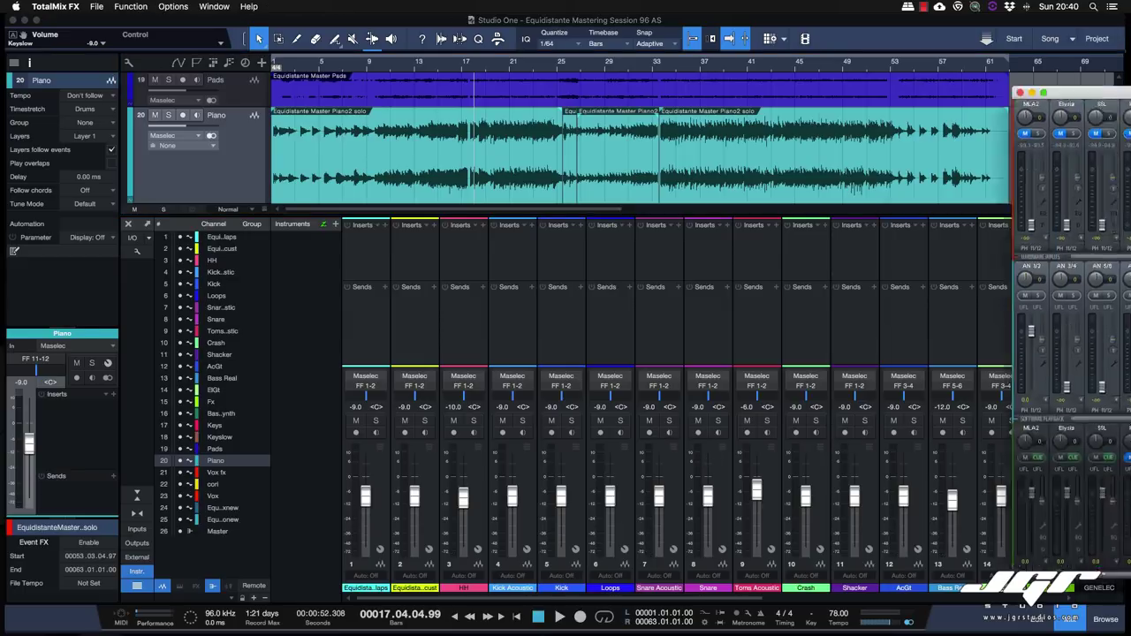
left_click_drag(1096, 79, 311, 48)
key("super+Tab")
key("space")
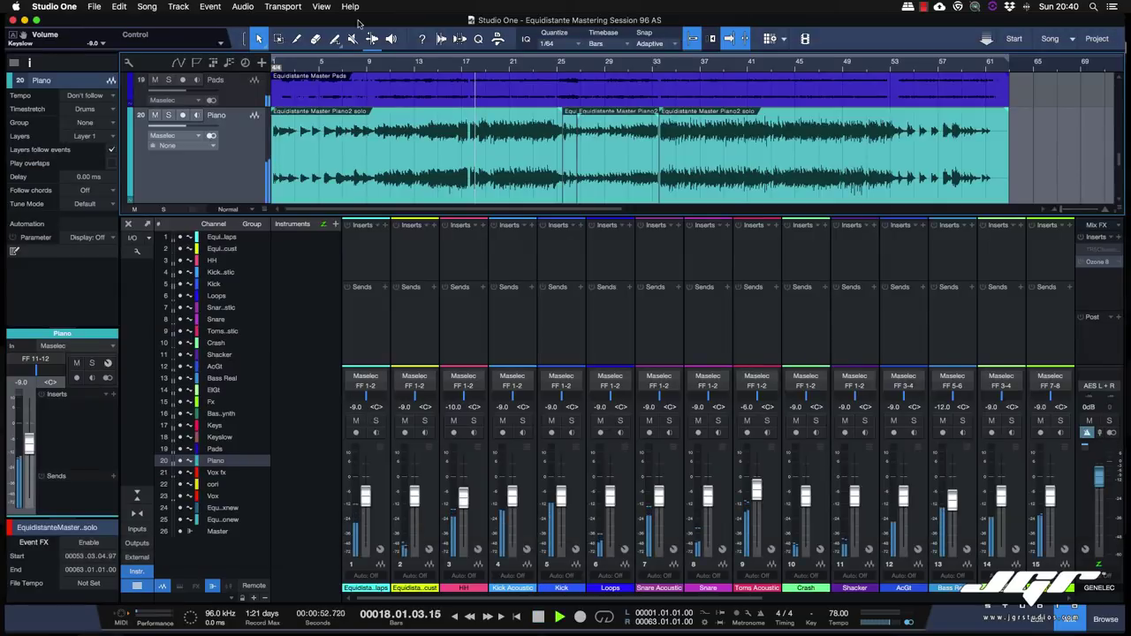
key("ctrl+Up")
left_click(320, 171)
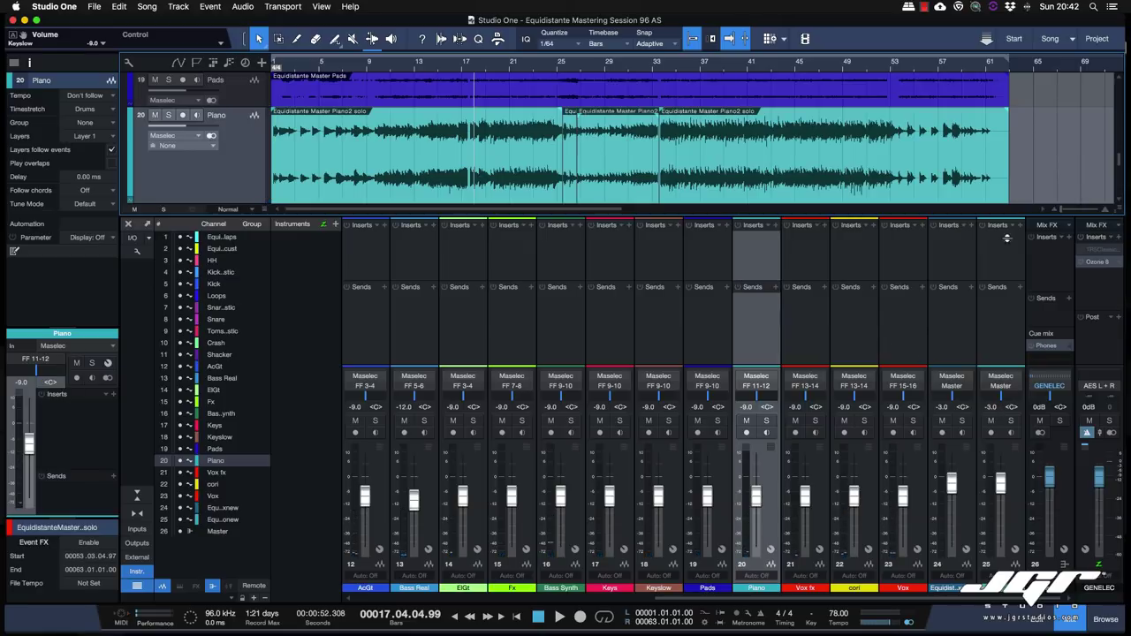
Step: Rename the empty audio track 24, below the Vox track, to "AS Print"
scroll(493, 167, "down", 5)
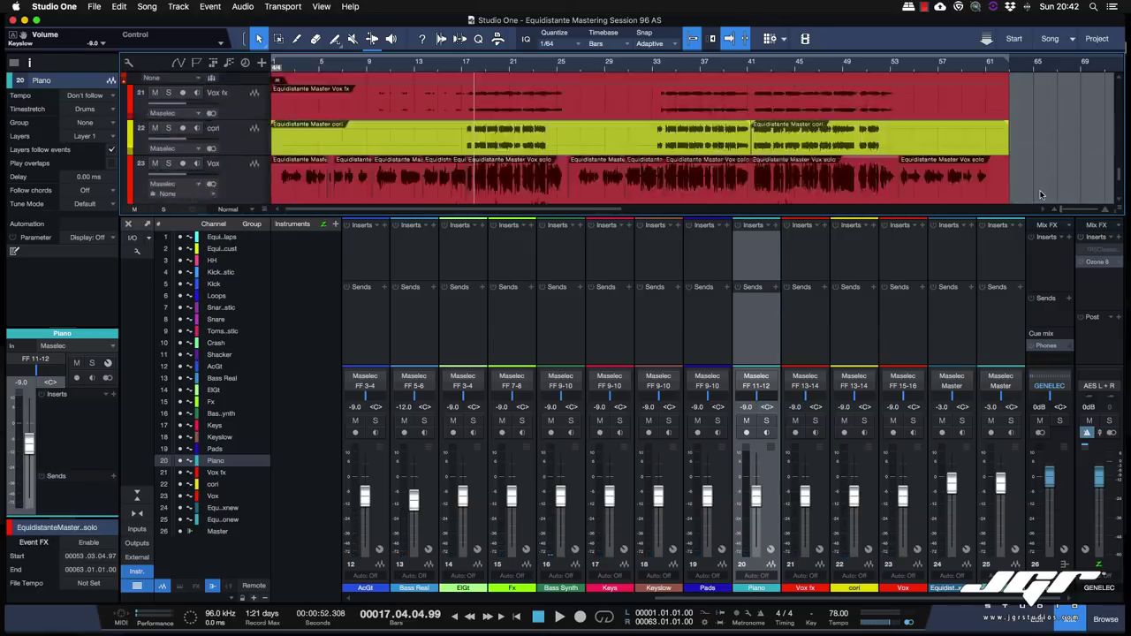
left_click(251, 132)
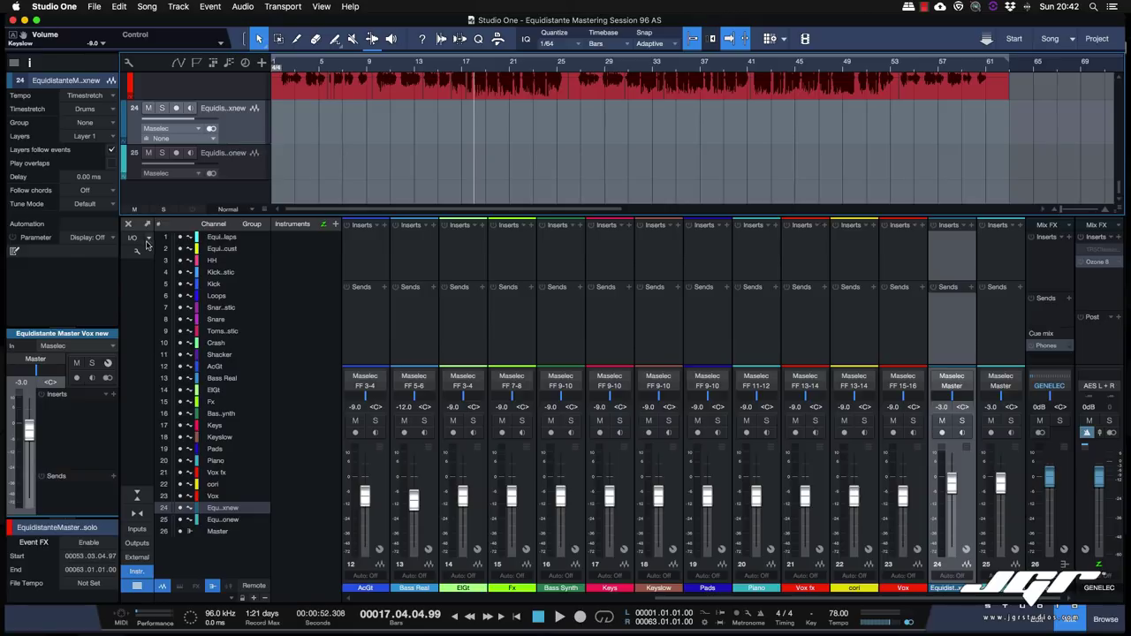
double_click(228, 110)
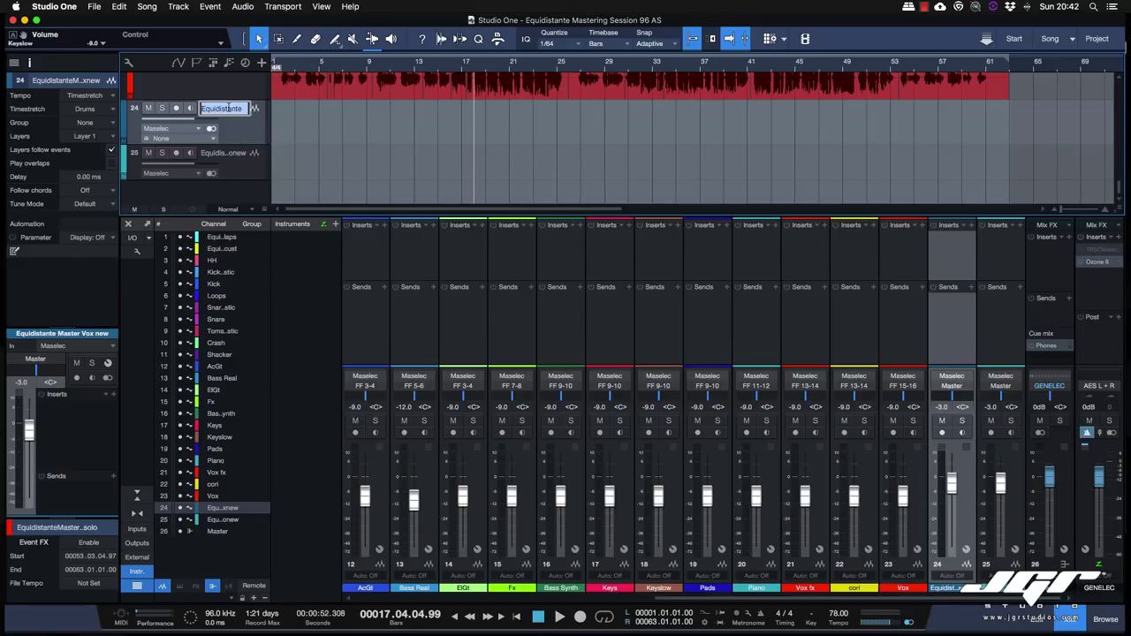
type("AS Print")
key("Return")
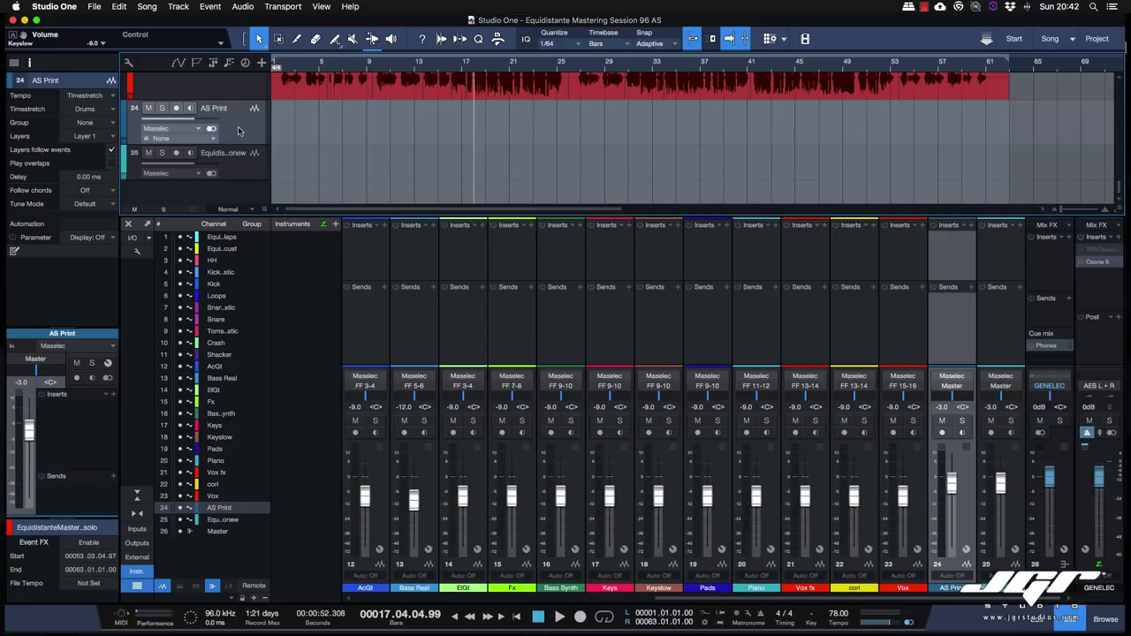
Step: Set the AS Print track's input to VM and arm the track for recording
left_click(60, 346)
left_click(88, 107)
left_click(176, 107)
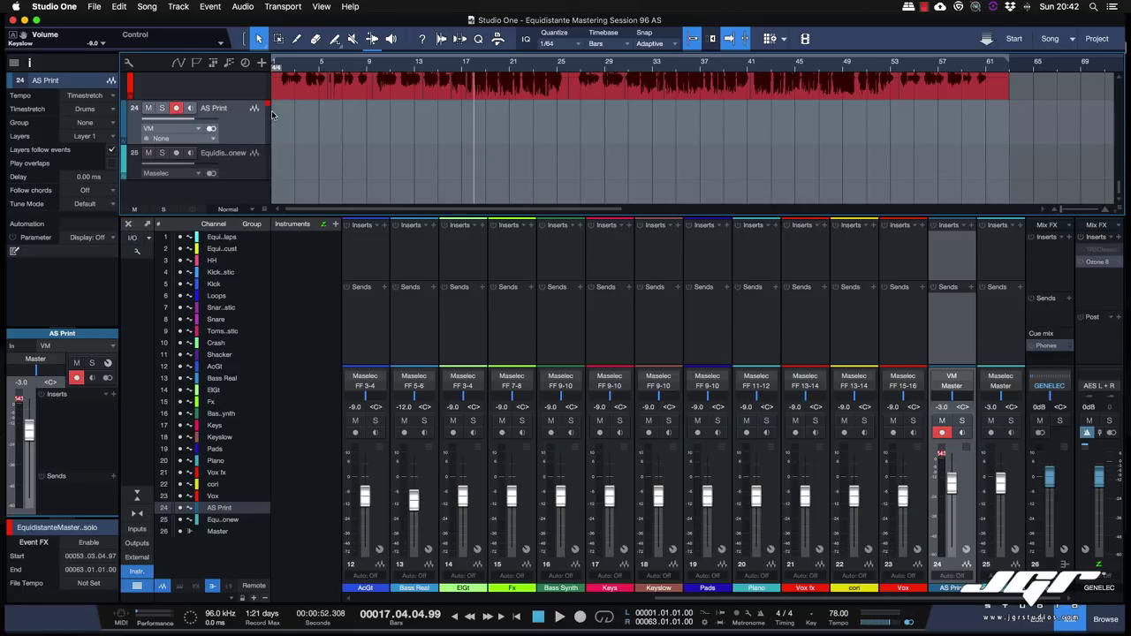
Step: Play the song with input monitoring briefly enabled on AS Print to check the incoming signal, and return to the song start
key("space")
left_click(189, 108)
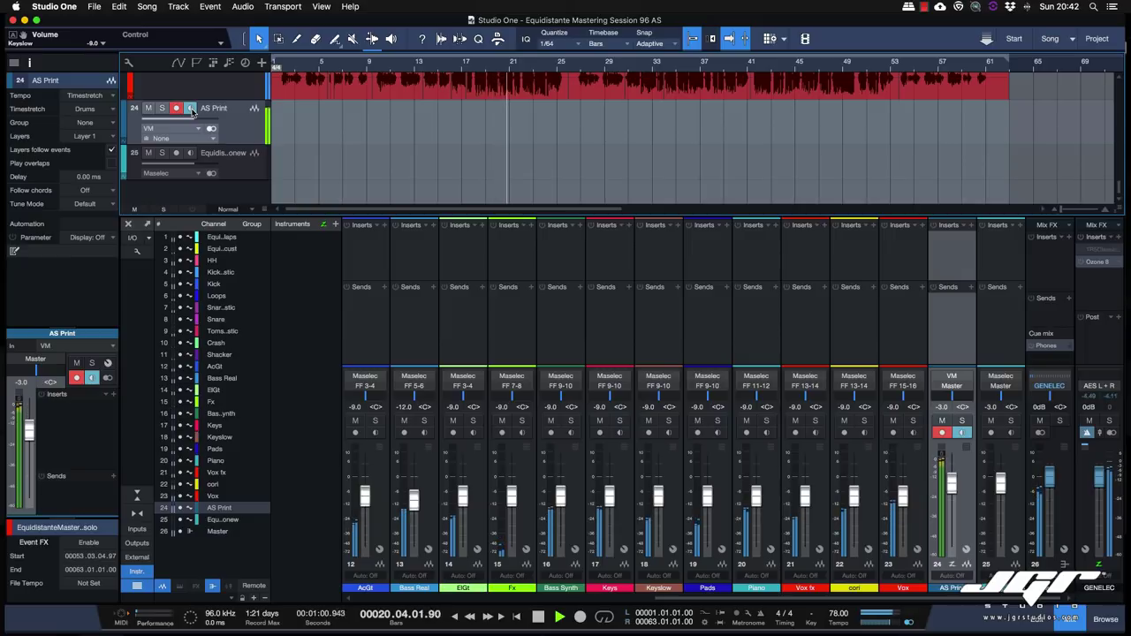
left_click(189, 108)
key("space")
key("comma")
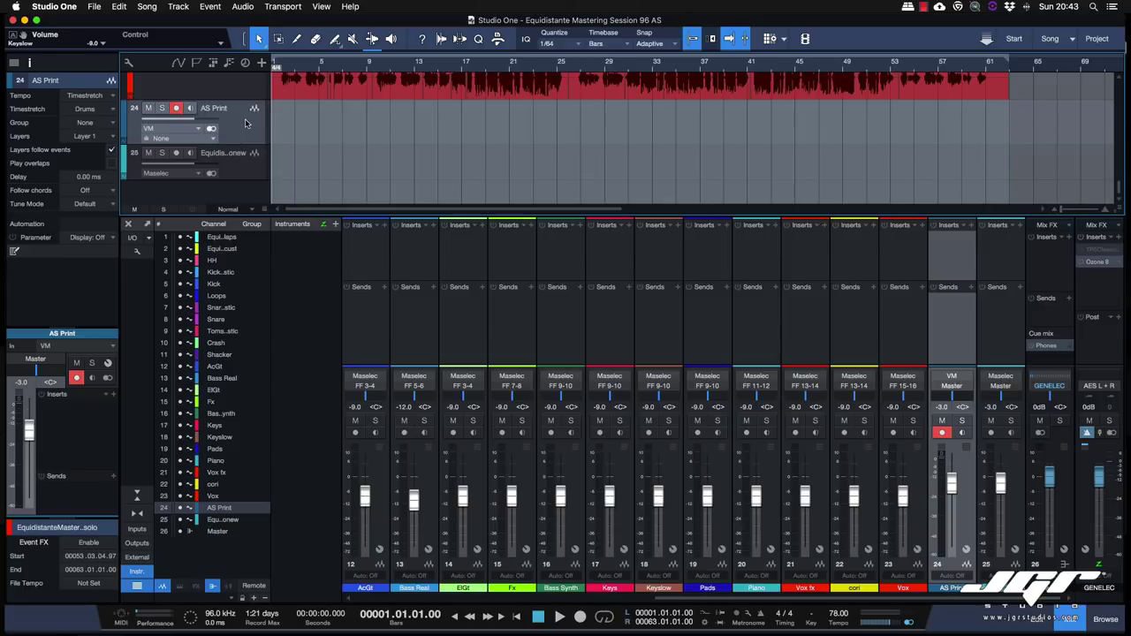
Step: Record the analog-summed song from the start to the end onto AS Print, enlarging the track's height to view the waveform
key("KP_Multiply")
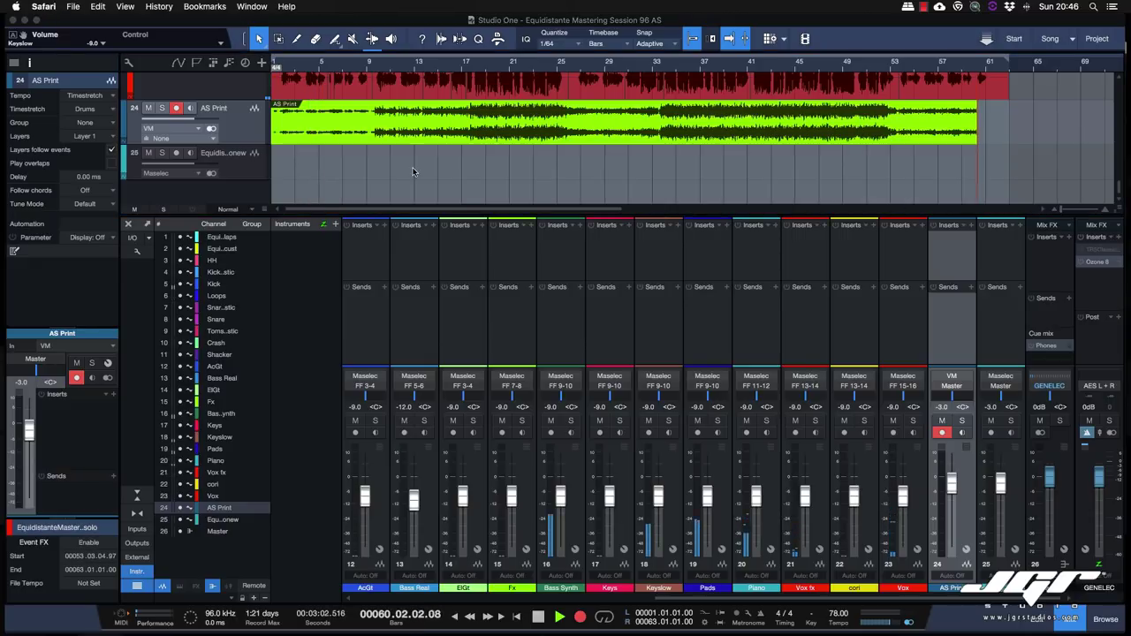
left_click(245, 148)
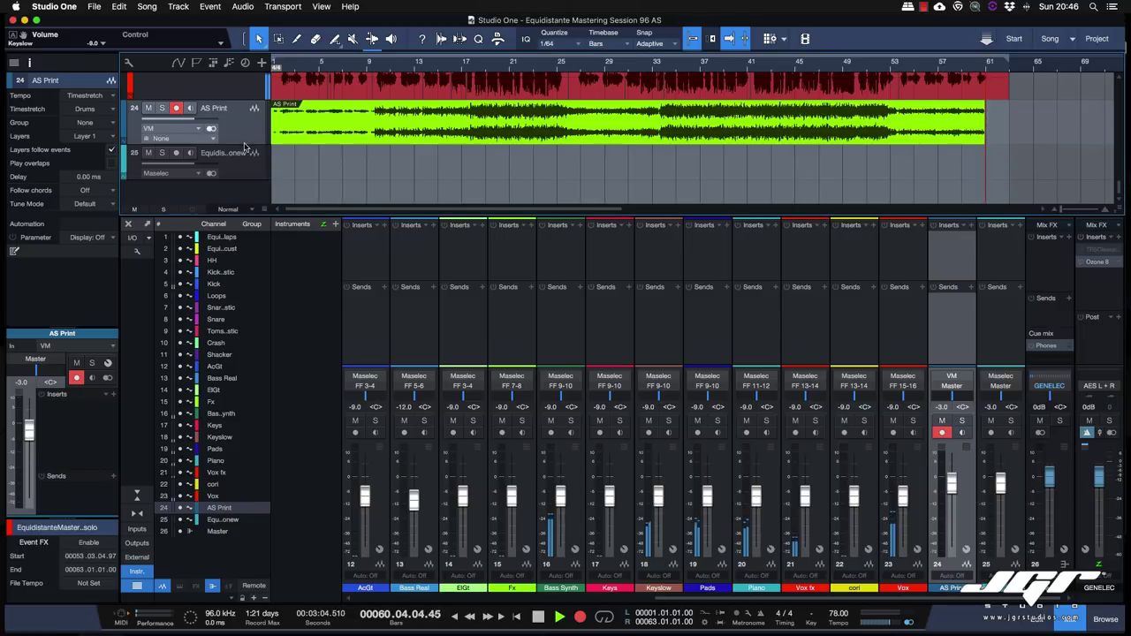
left_click_drag(244, 147, 281, 187)
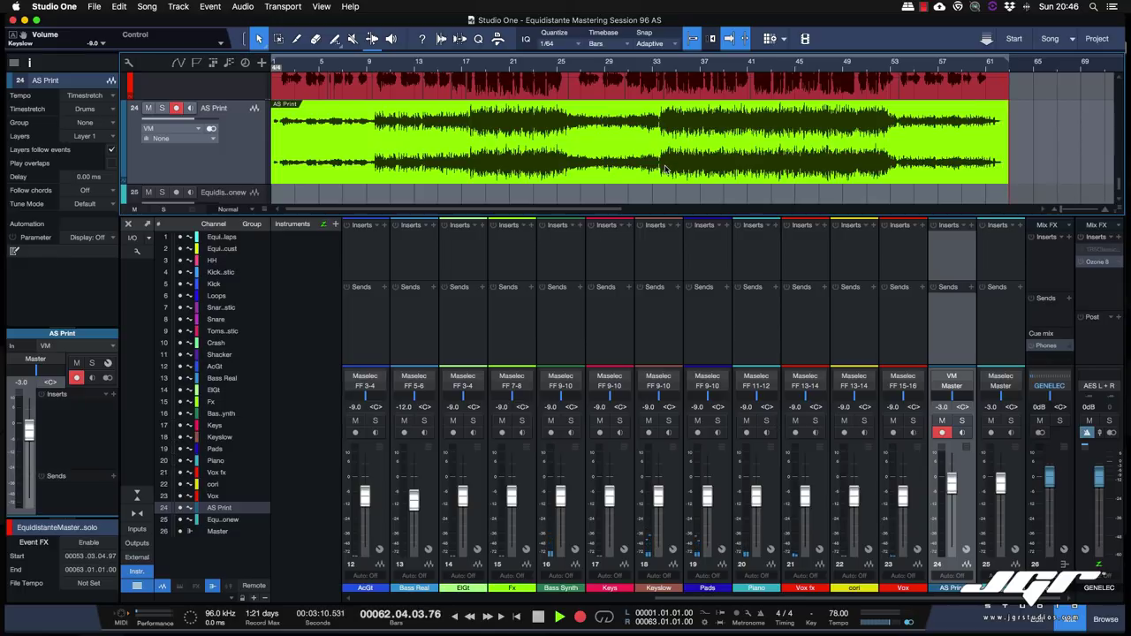
key("space")
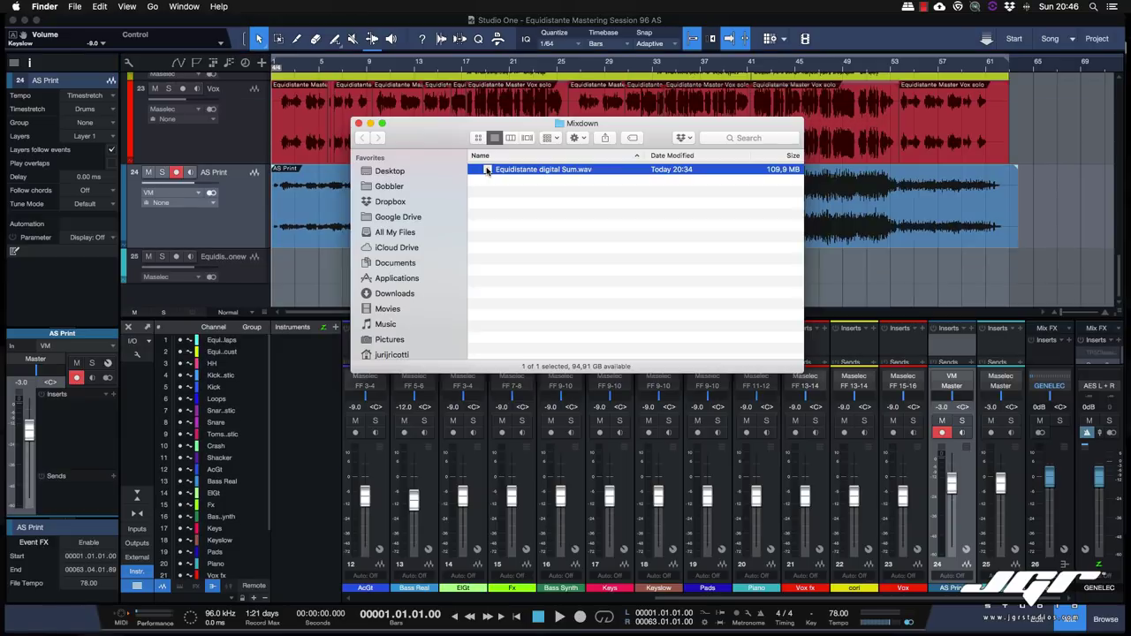
Step: Import "Equidistante digital Sum.wav" from the Mixdown folder onto empty track 25 at the song start, and place the playhead at bar 18
left_click_drag(487, 170, 283, 265)
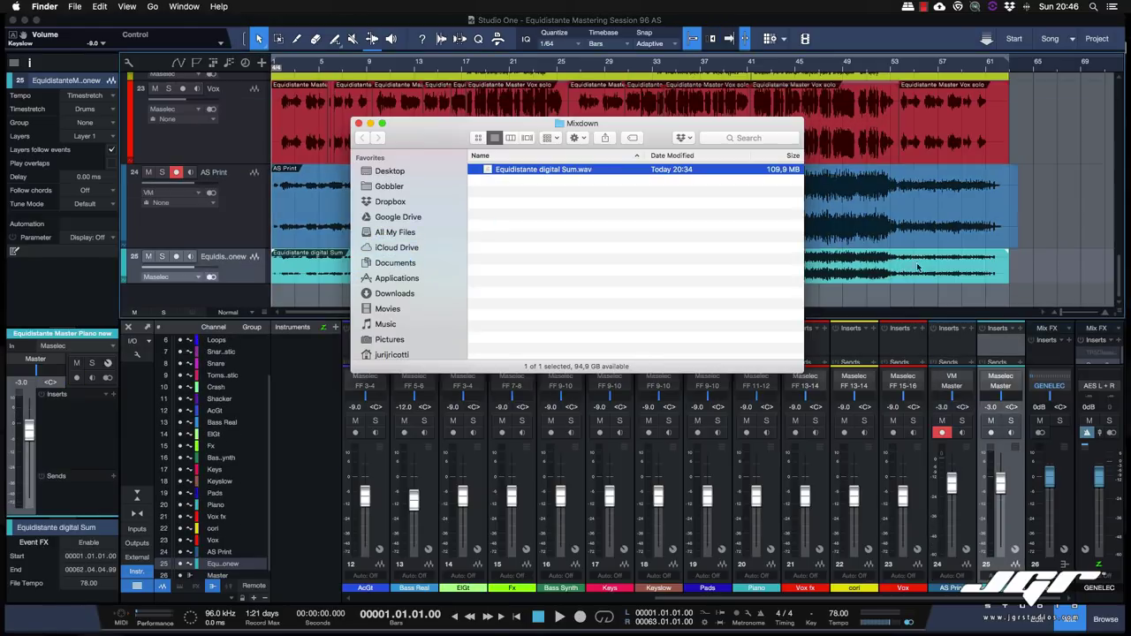
left_click(1030, 271)
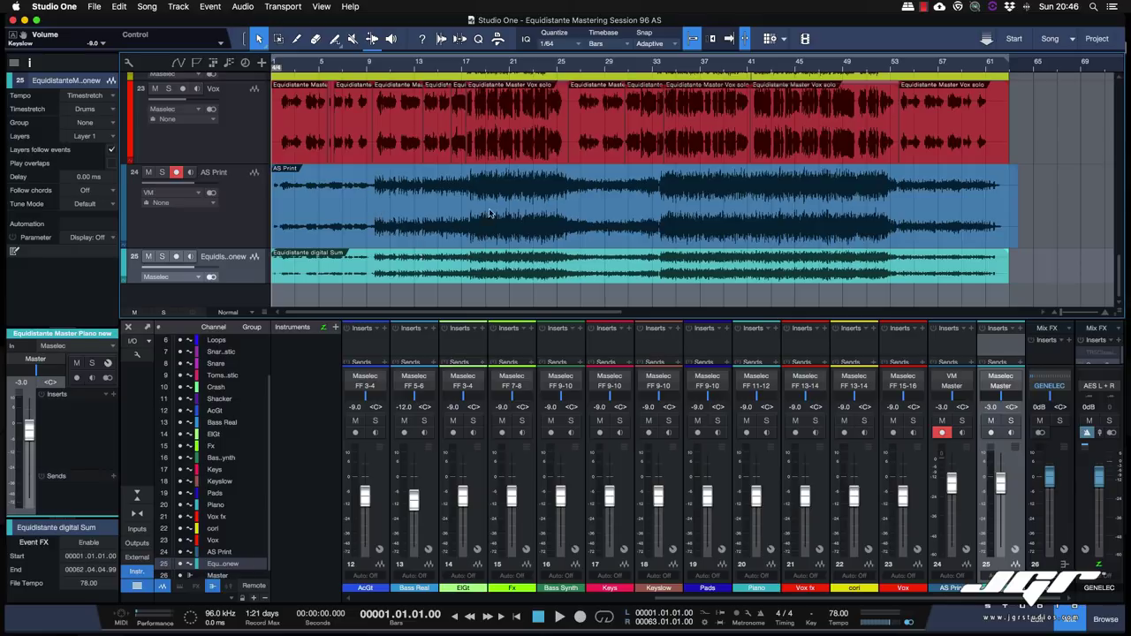
left_click(469, 64)
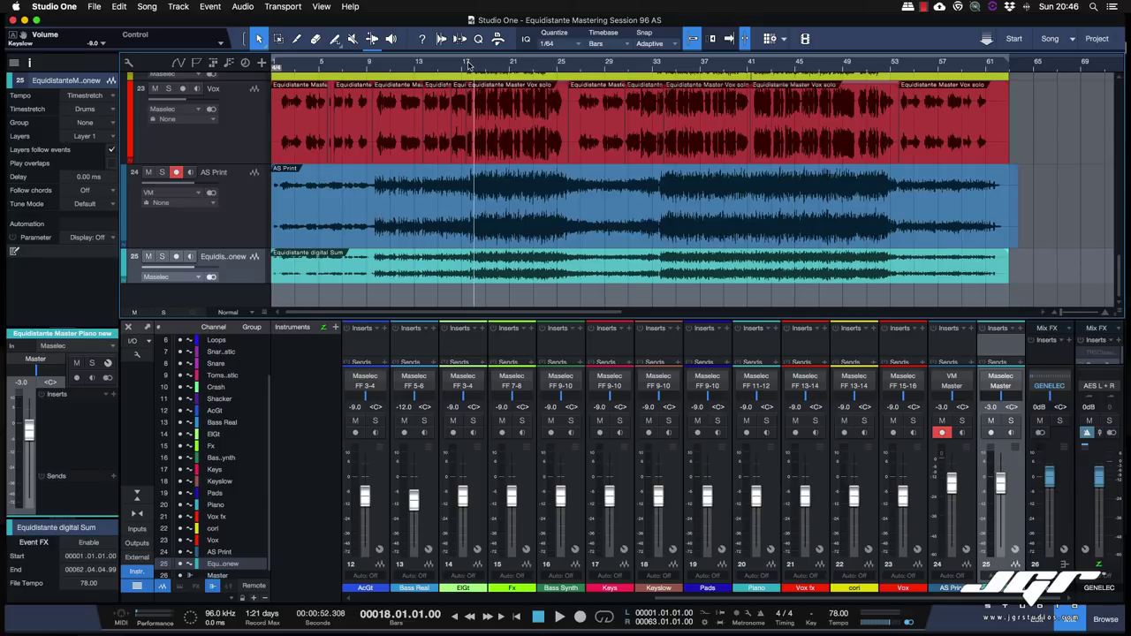
key("w")
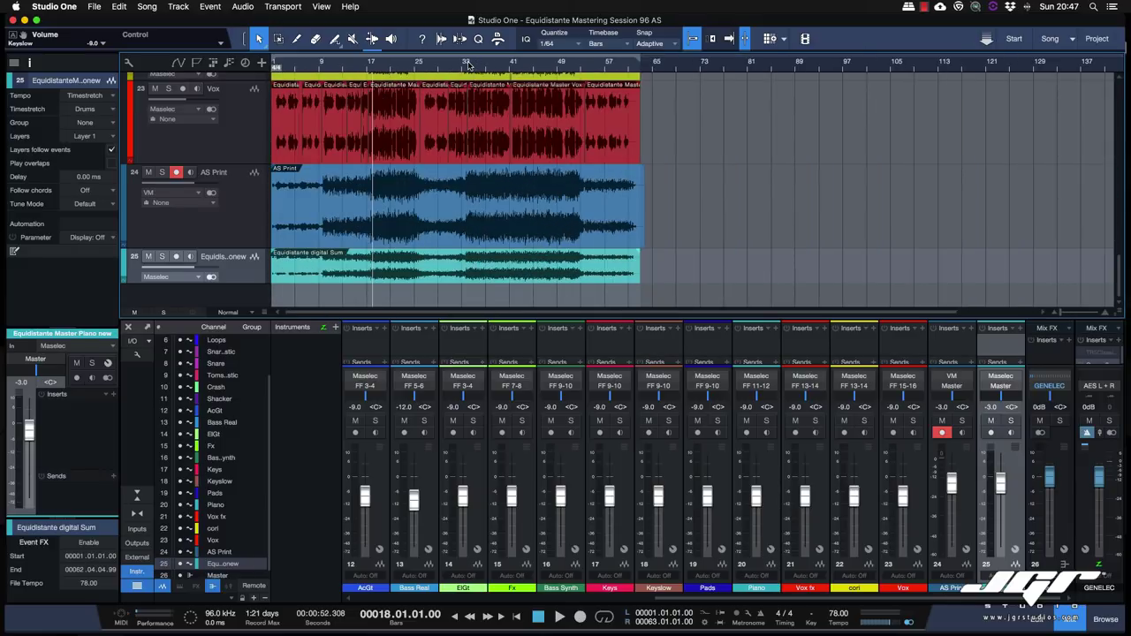
Step: Disarm the AS Print track, hide the console and mute the tracks to prepare for comparing the two sums
left_click(175, 122)
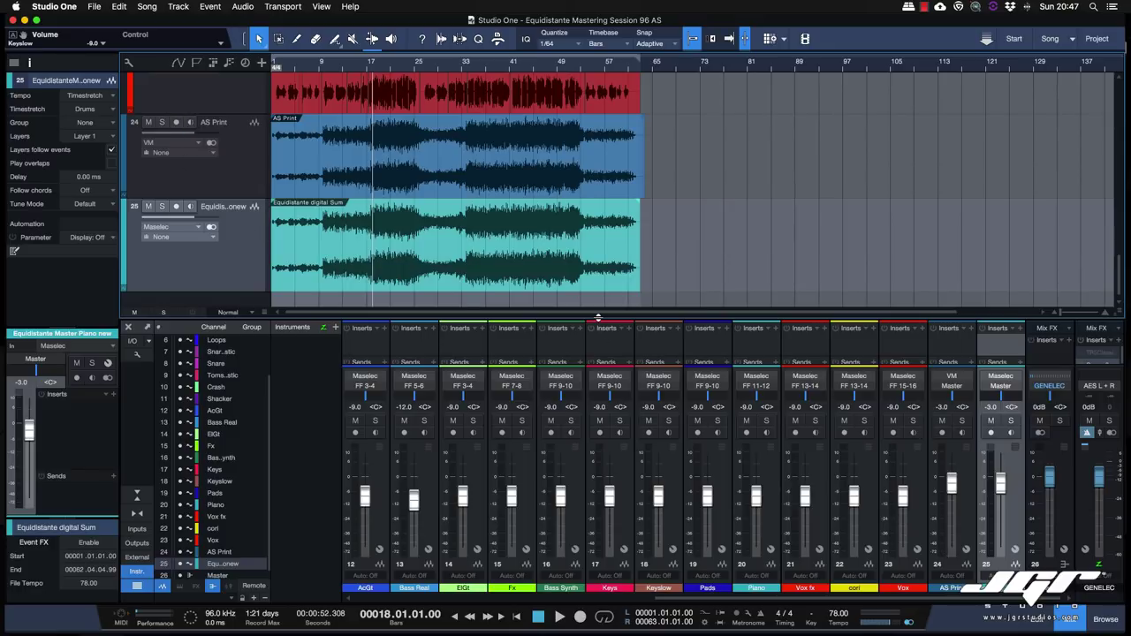
left_click_drag(599, 317, 601, 292)
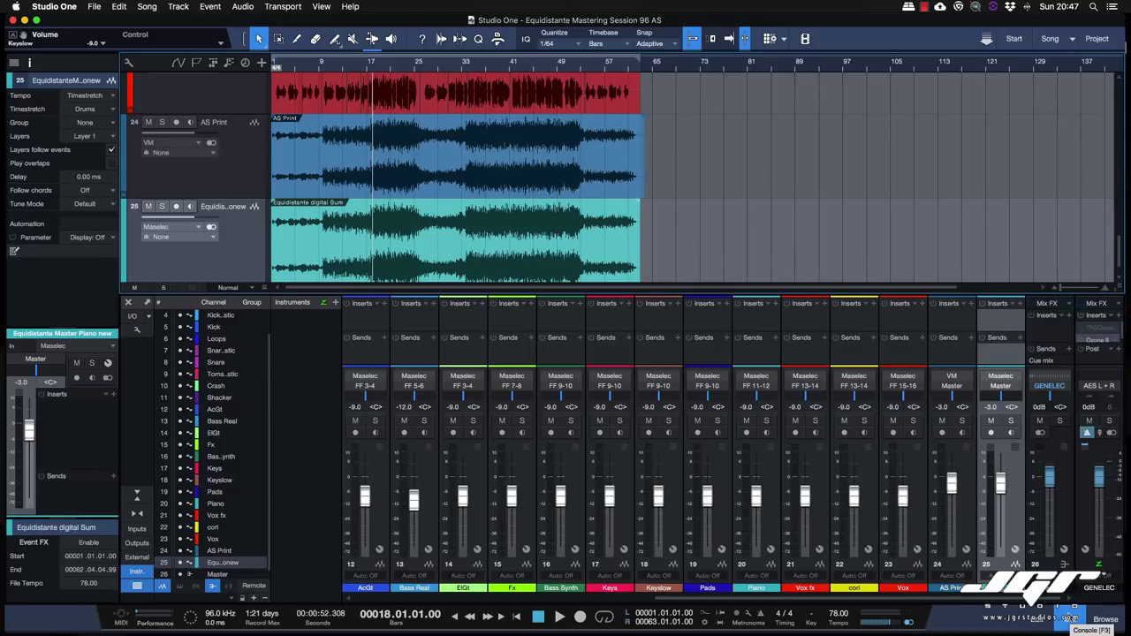
left_click(1072, 618)
left_click(150, 365)
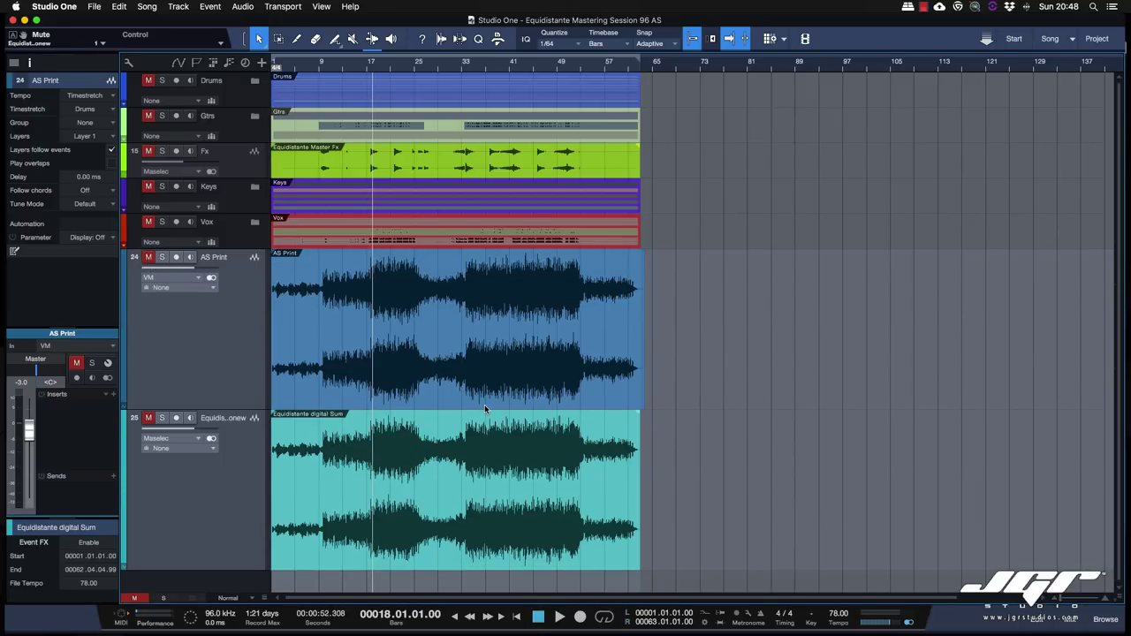
Step: Play the digital sum from the song start, repeatedly switching AS Print's solo to compare it with the analog sum
key("e")
key("e")
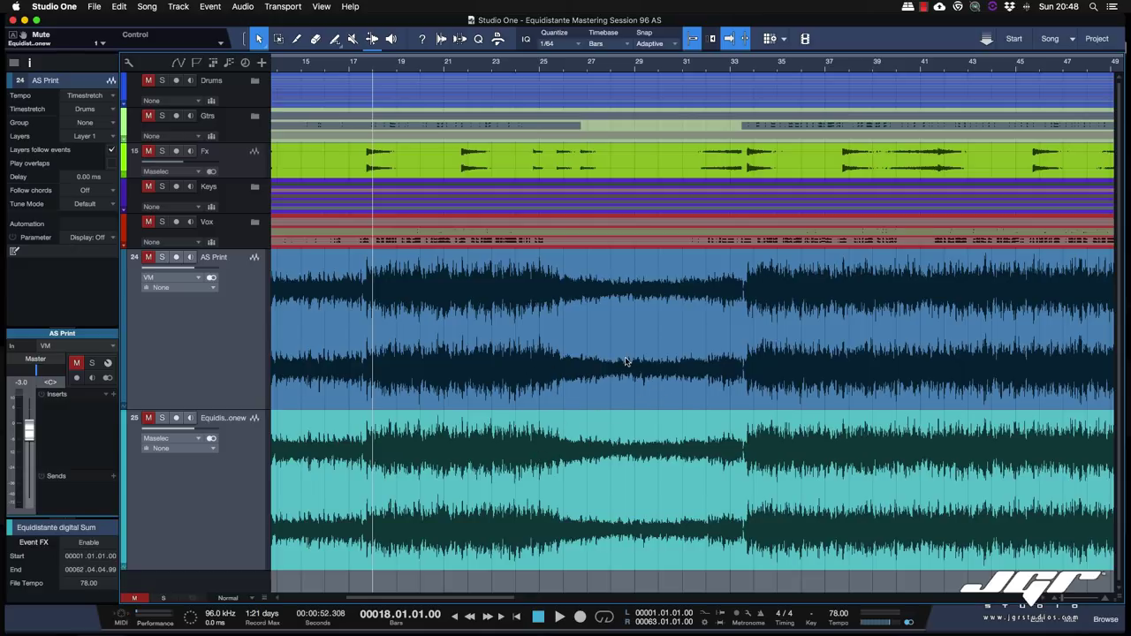
scroll(625, 360, "left", 5)
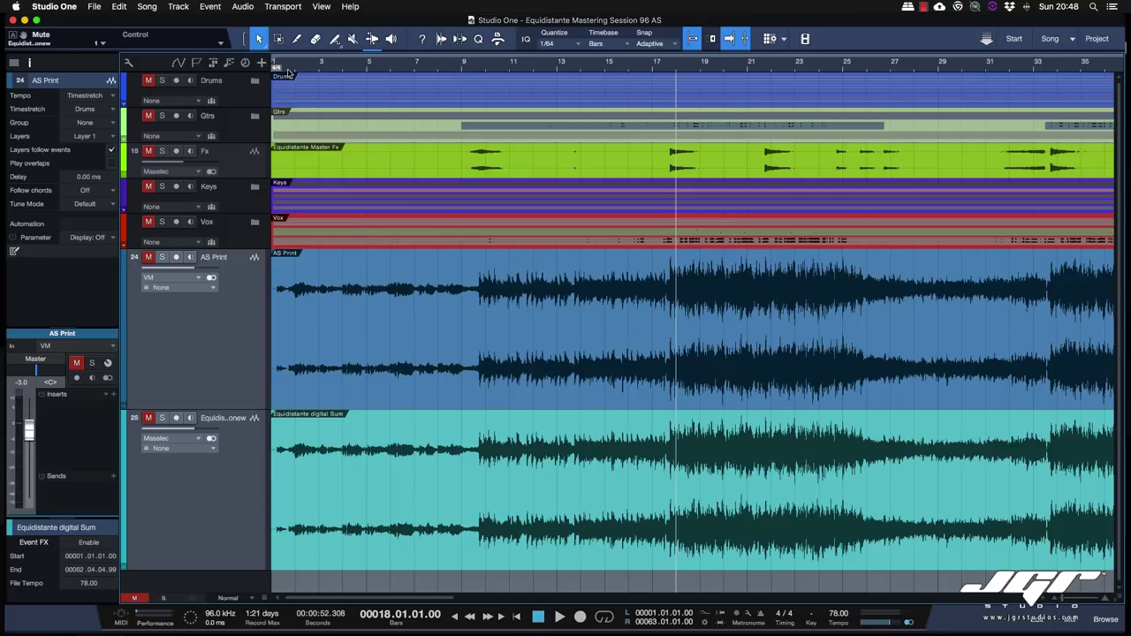
left_click(288, 71)
key("space")
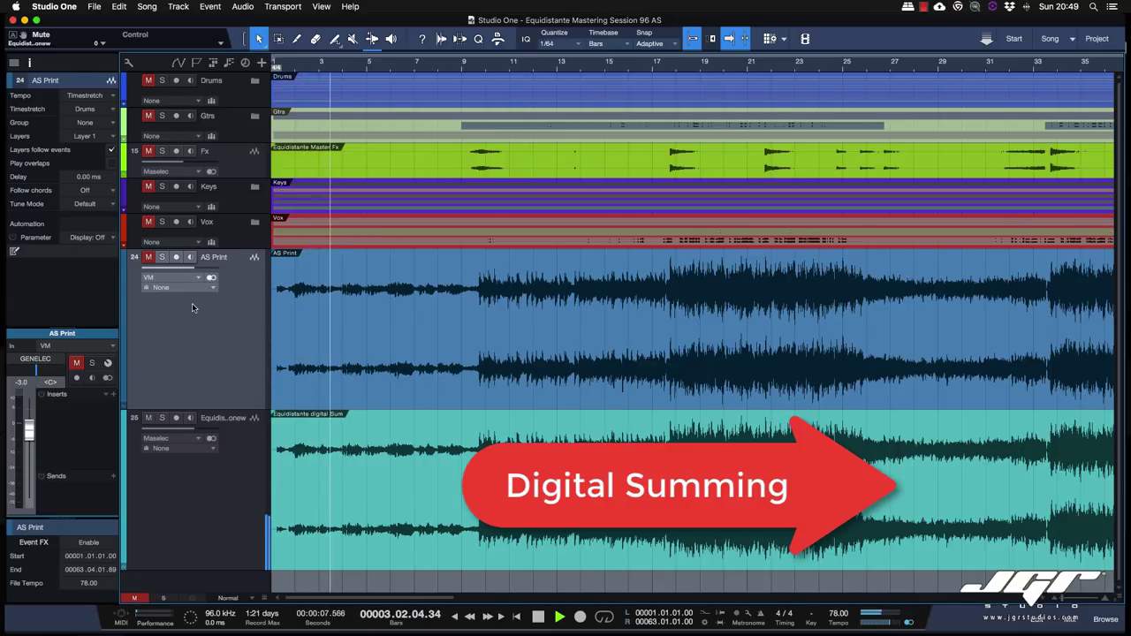
left_click(162, 257)
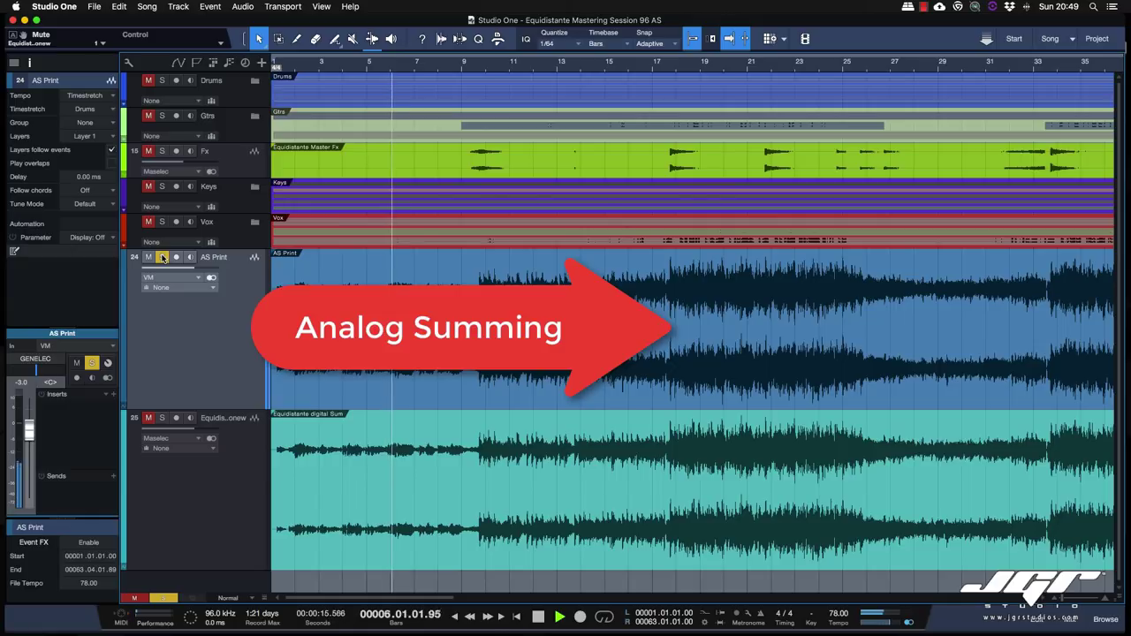
left_click(162, 257)
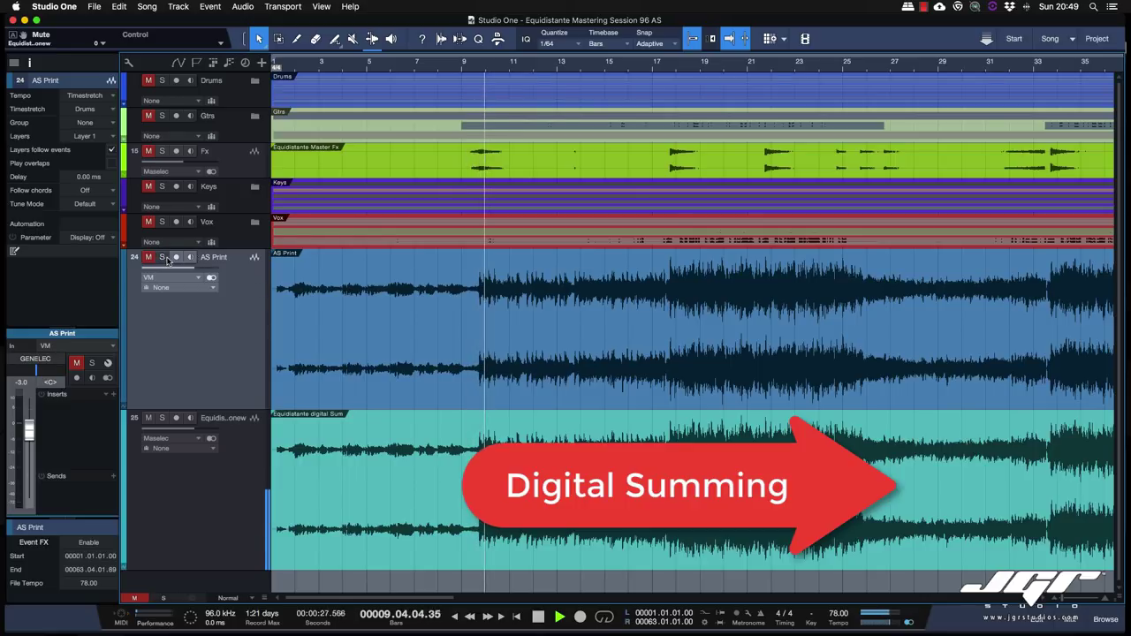
left_click(163, 257)
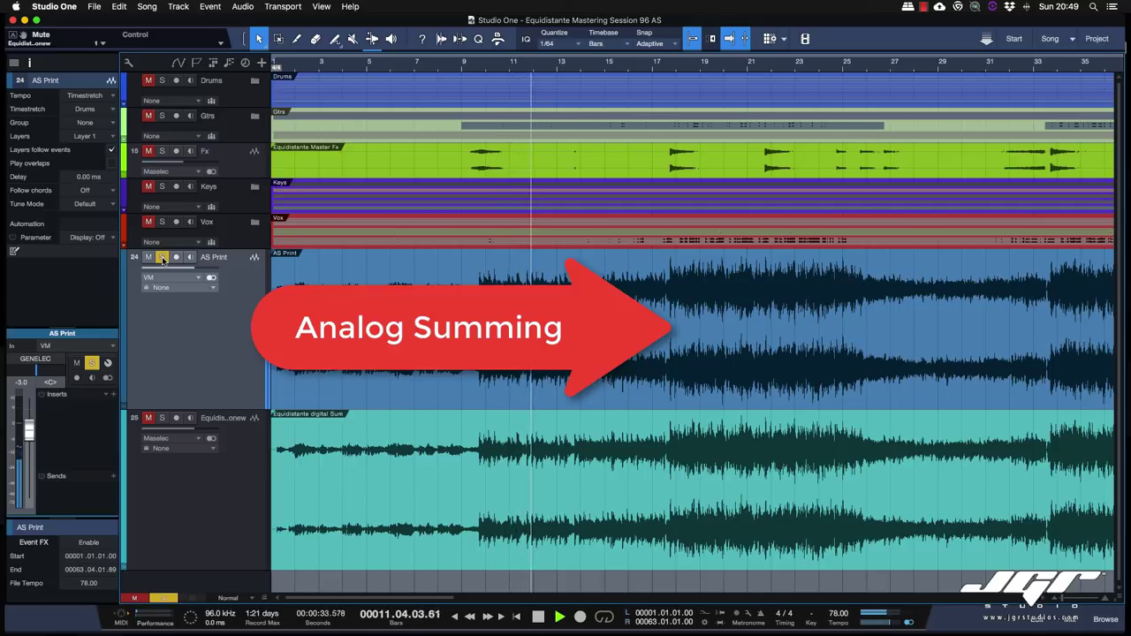
left_click(163, 258)
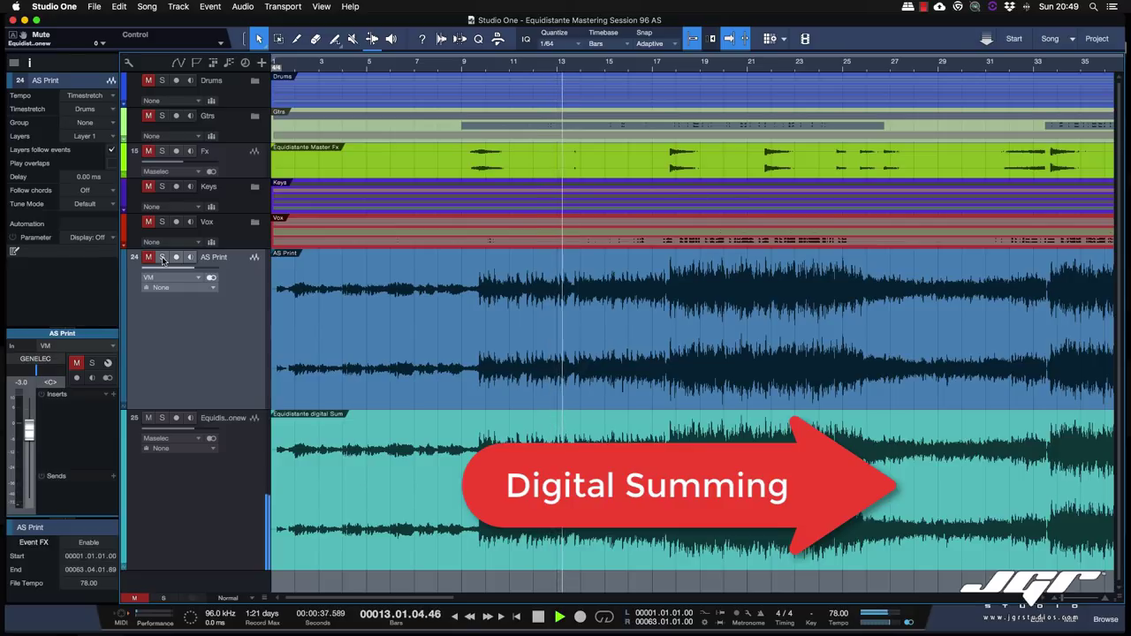
key("space")
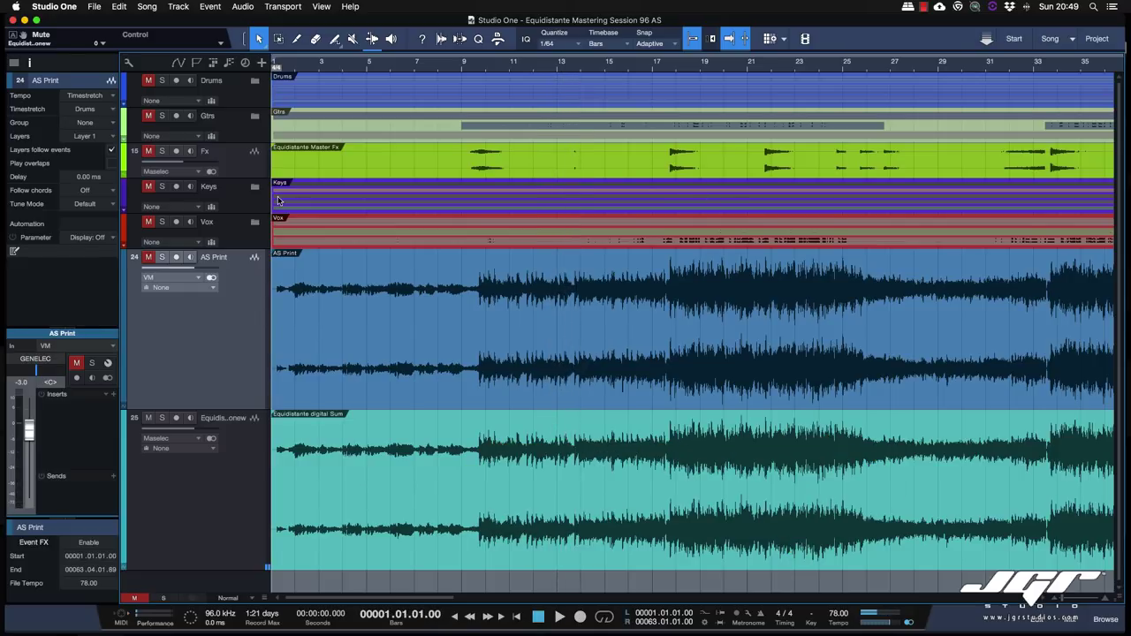
Step: Replay the passage from bar 9 twice, toggling AS Print's solo to compare the analog and digital sums
left_click(472, 69)
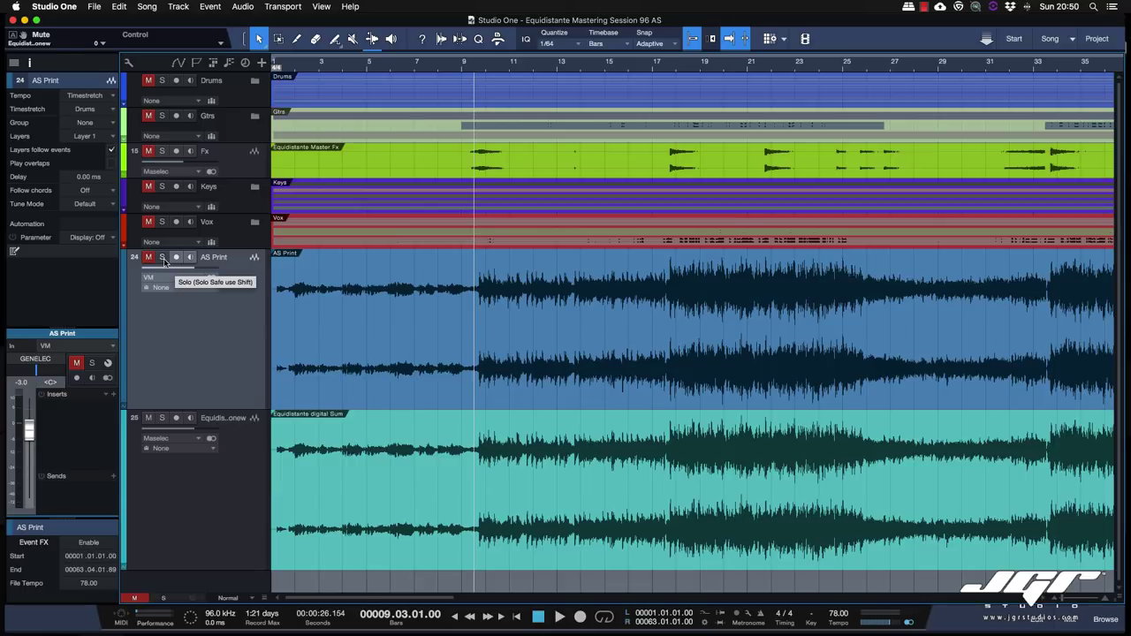
key("space")
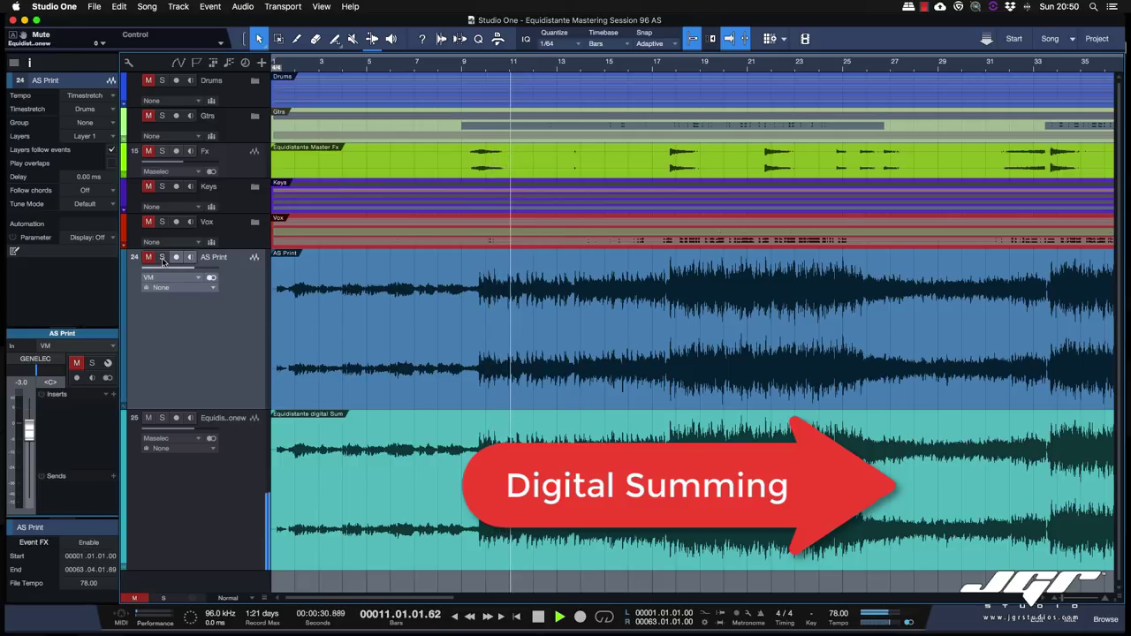
left_click(163, 260)
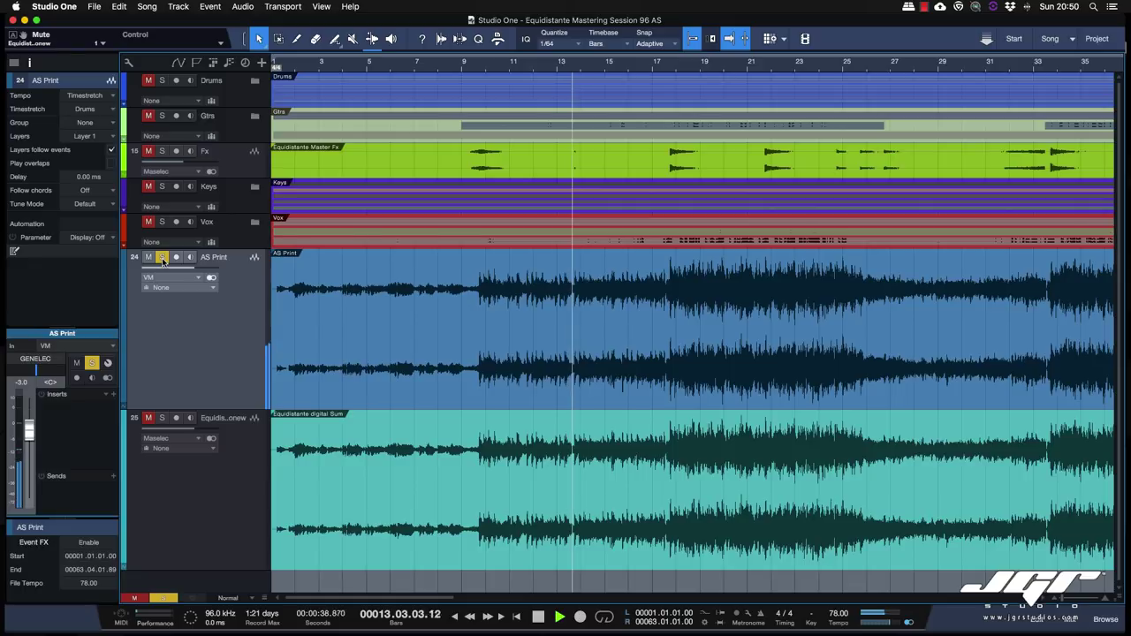
left_click(163, 258)
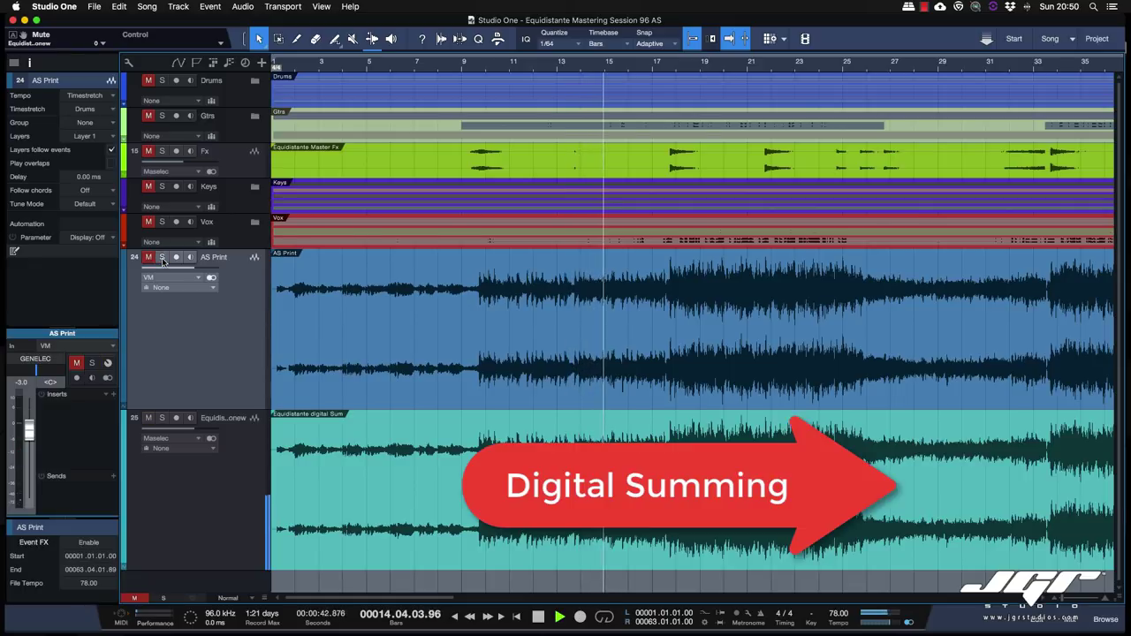
key("space")
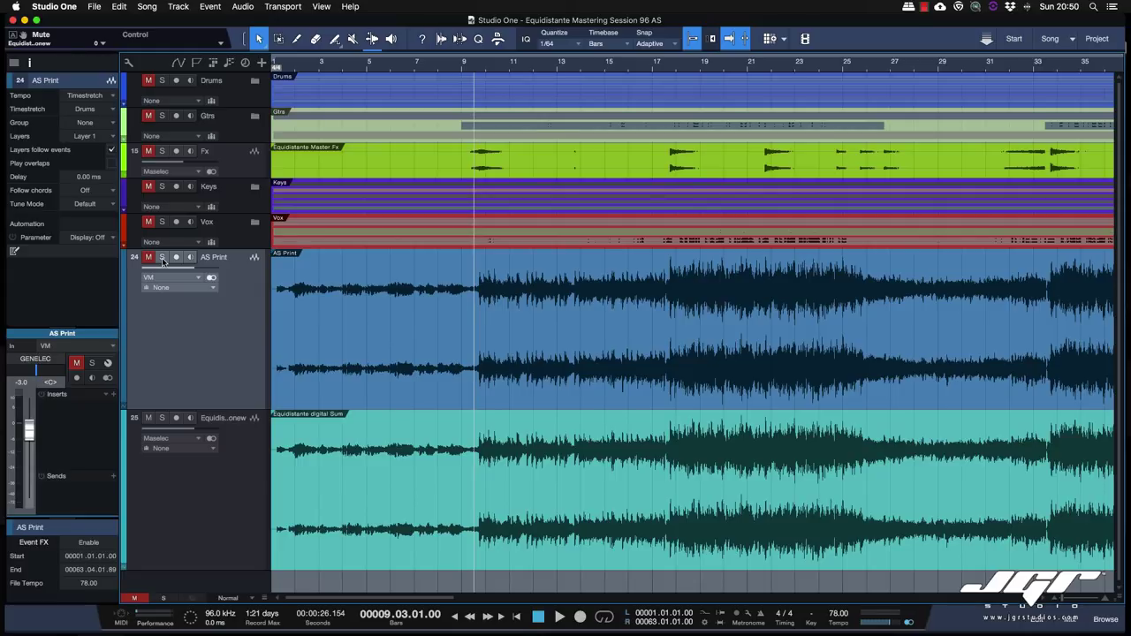
key("space")
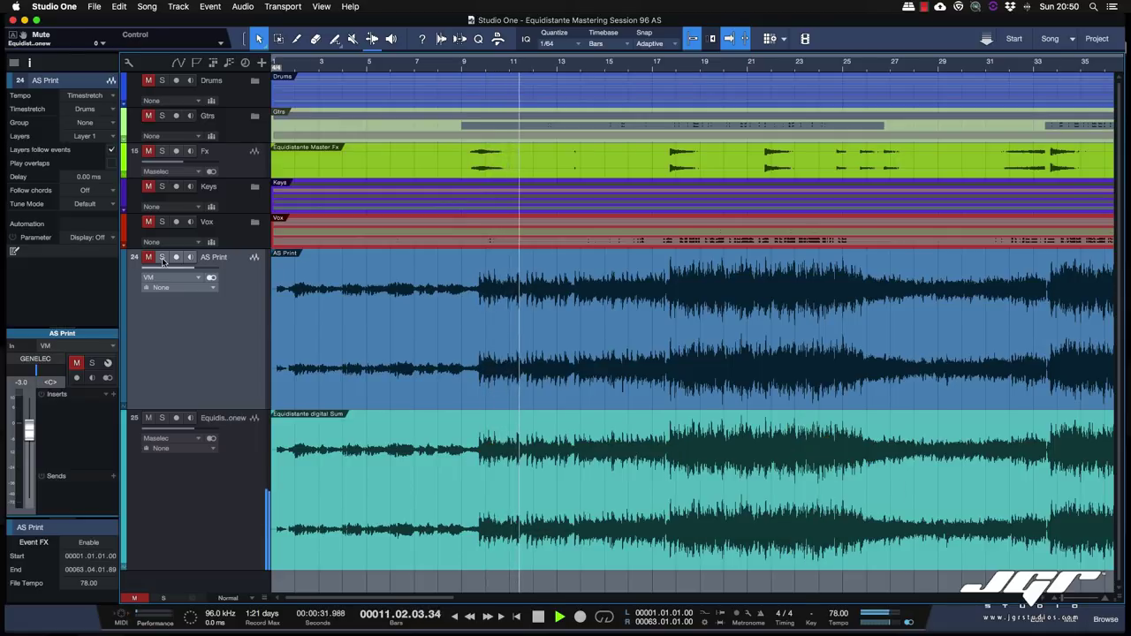
left_click(163, 259)
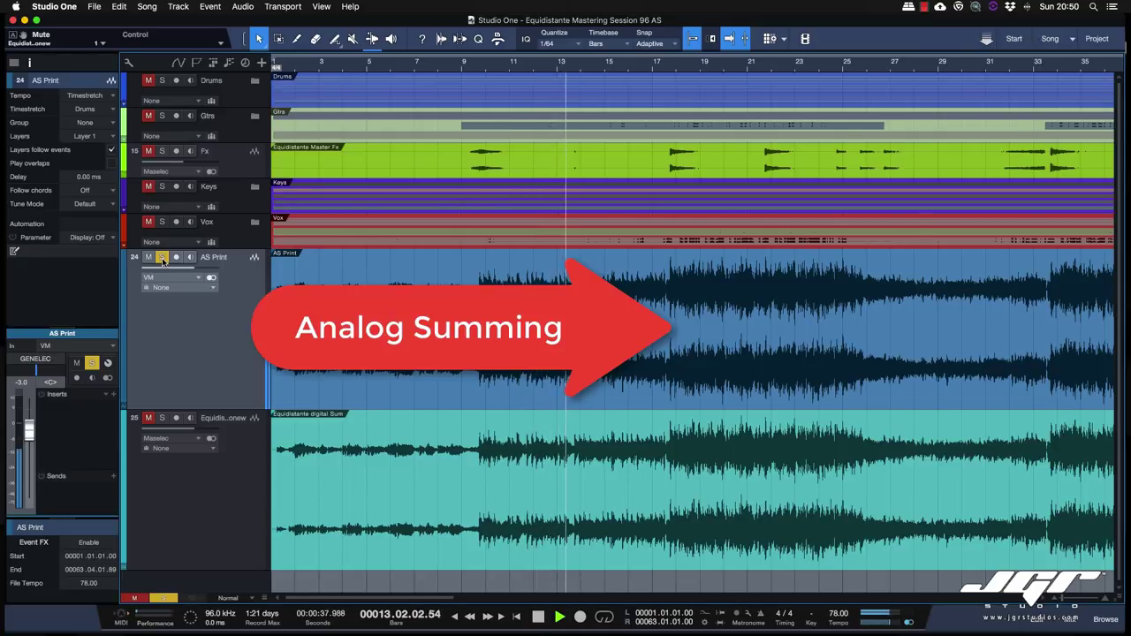
left_click(162, 259)
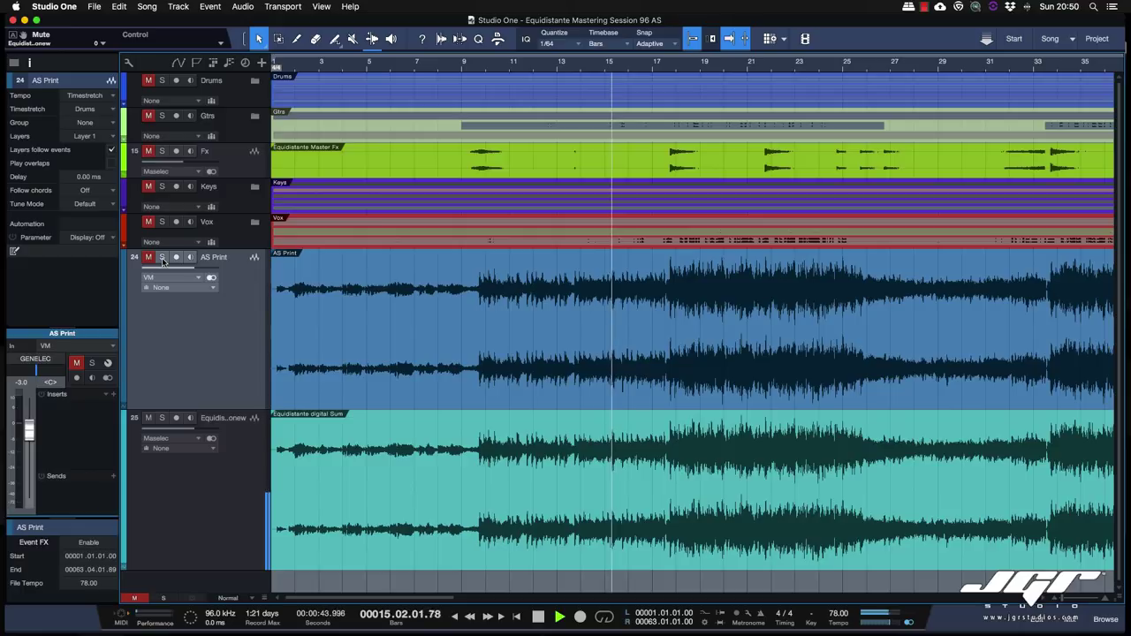
key("space")
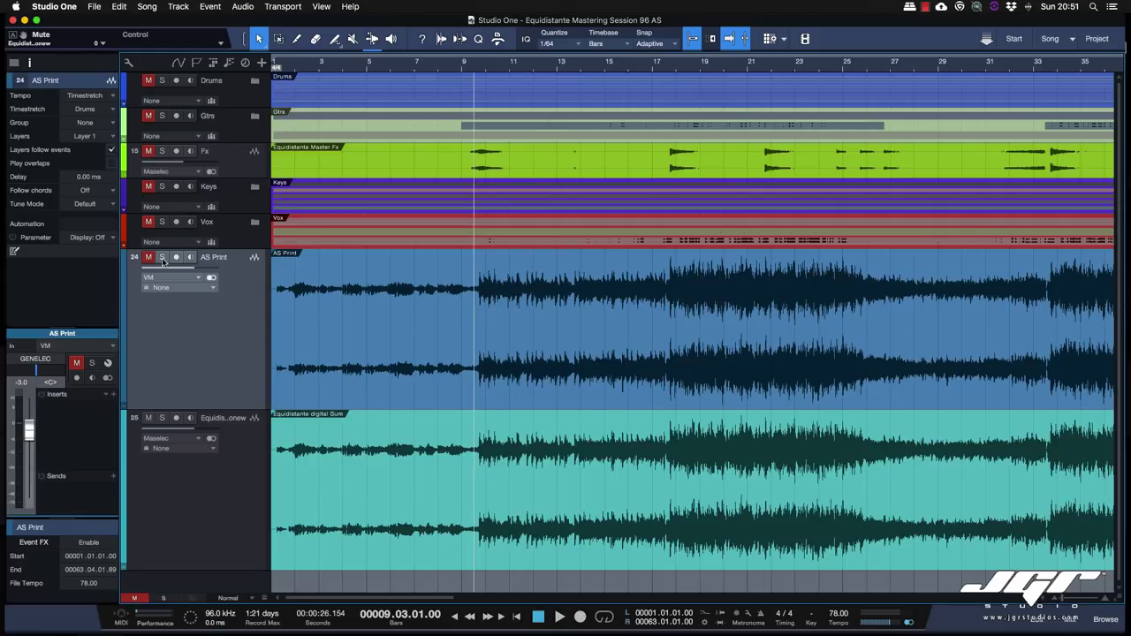
Step: Start playback from bar 9 and rename track 25 to "Digital Sum"
key("space")
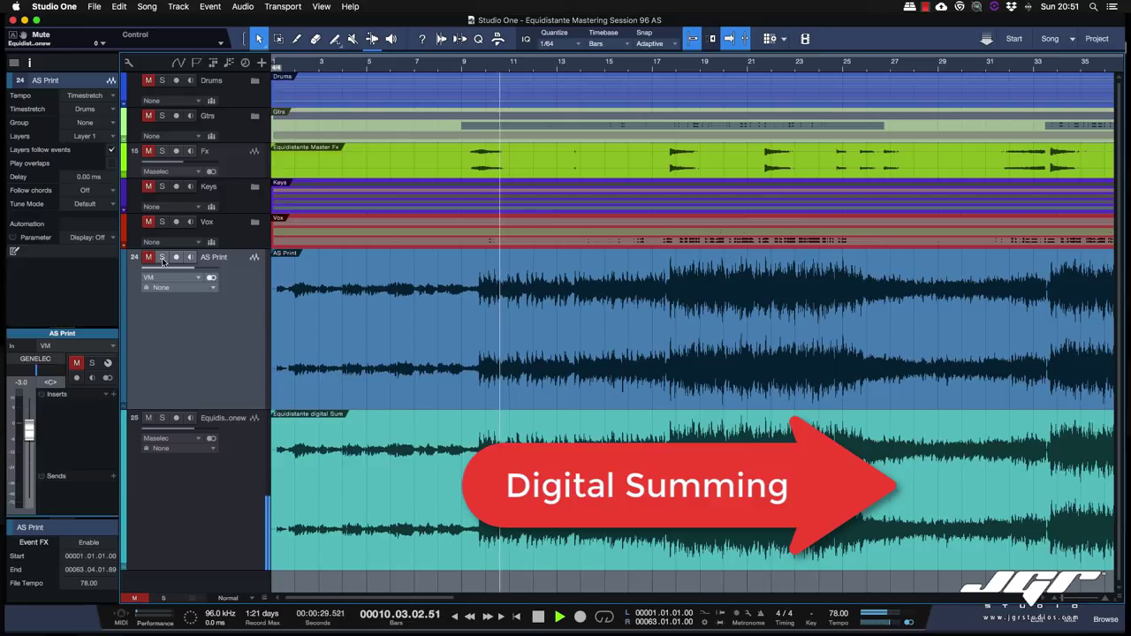
left_click(221, 418)
double_click(221, 418)
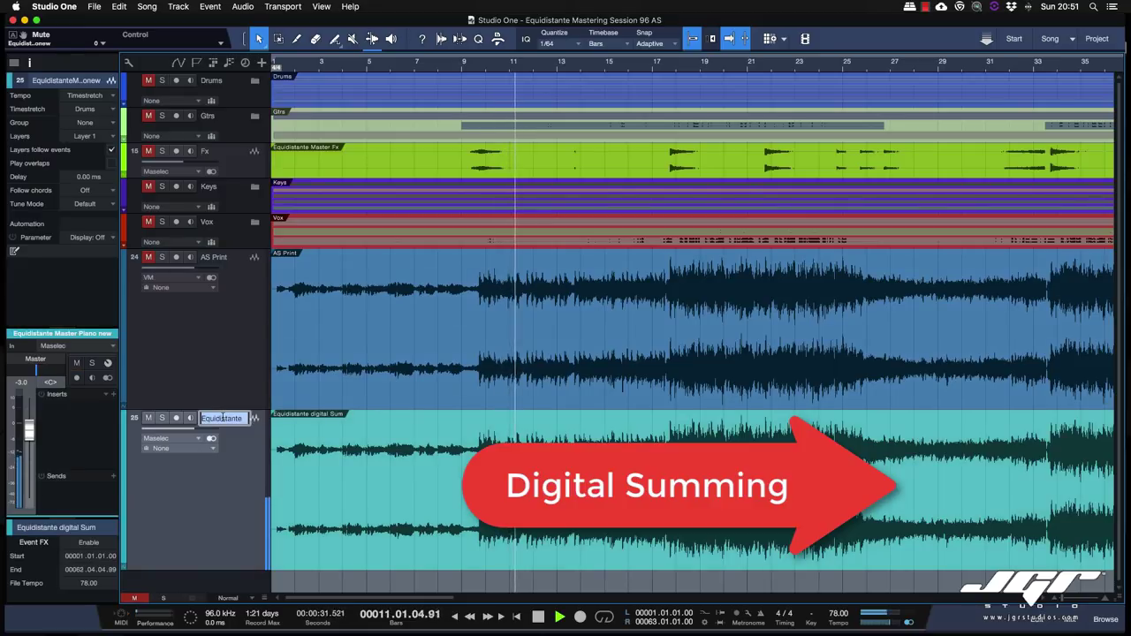
type("D")
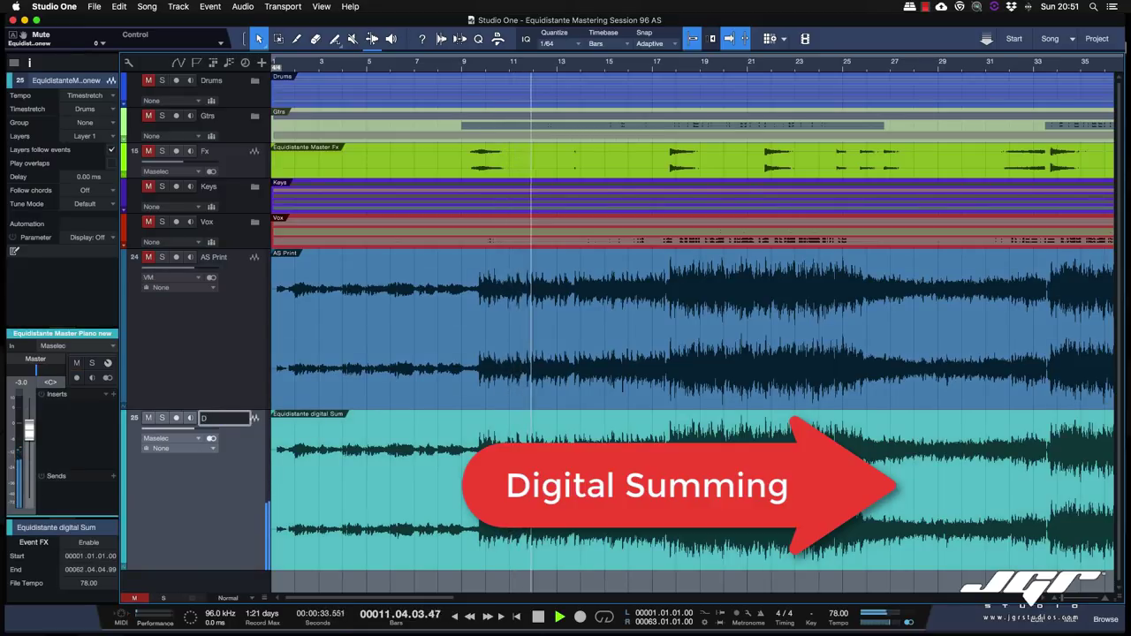
type("igit")
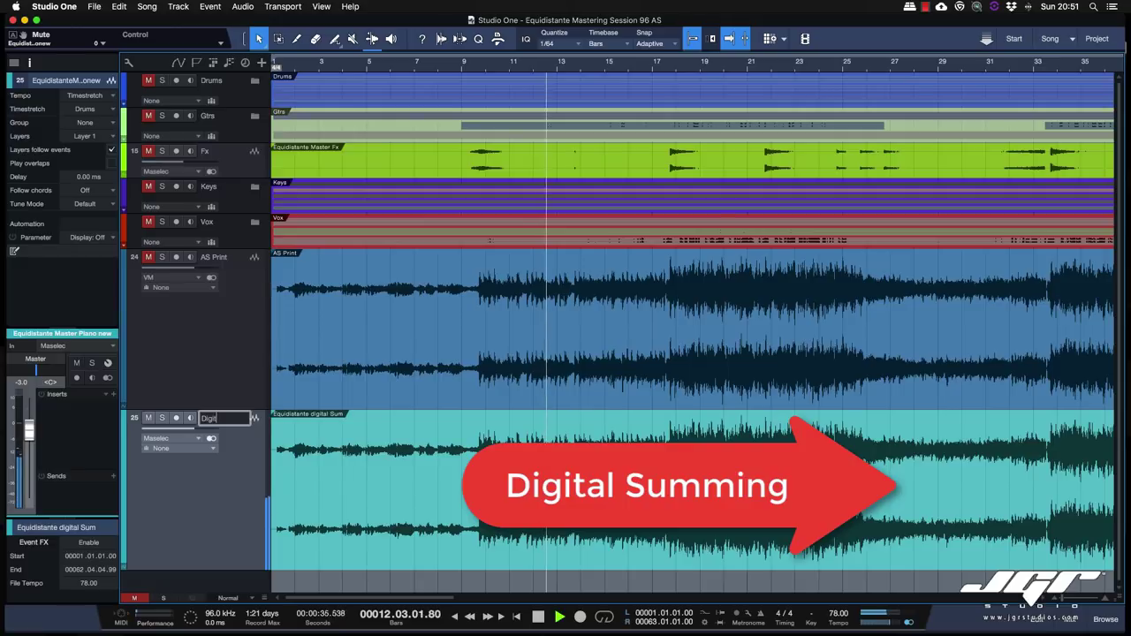
type("al S")
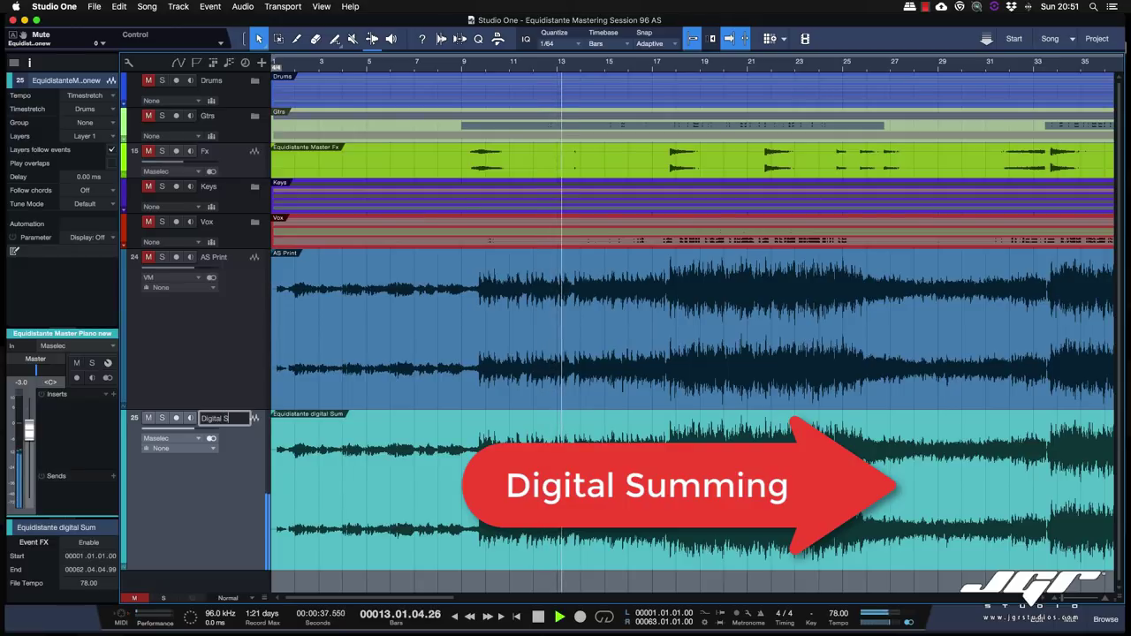
type("um")
key("Return")
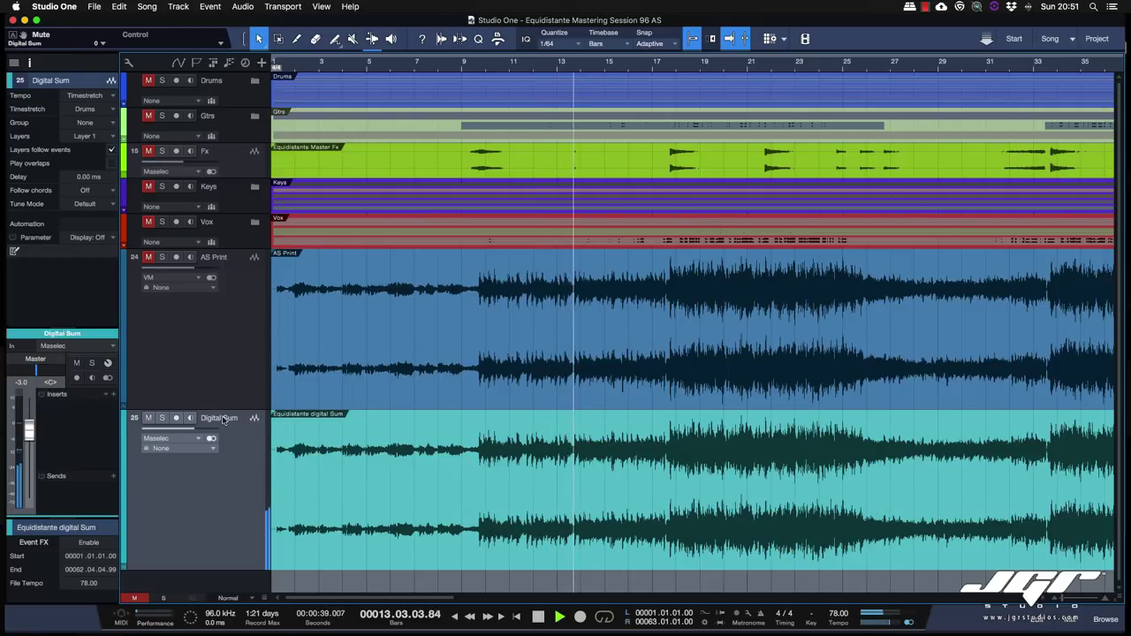
Step: Toggle AS Print's solo repeatedly during playback up to bar 25 to compare the analog sum with the Digital Sum track
left_click(163, 257)
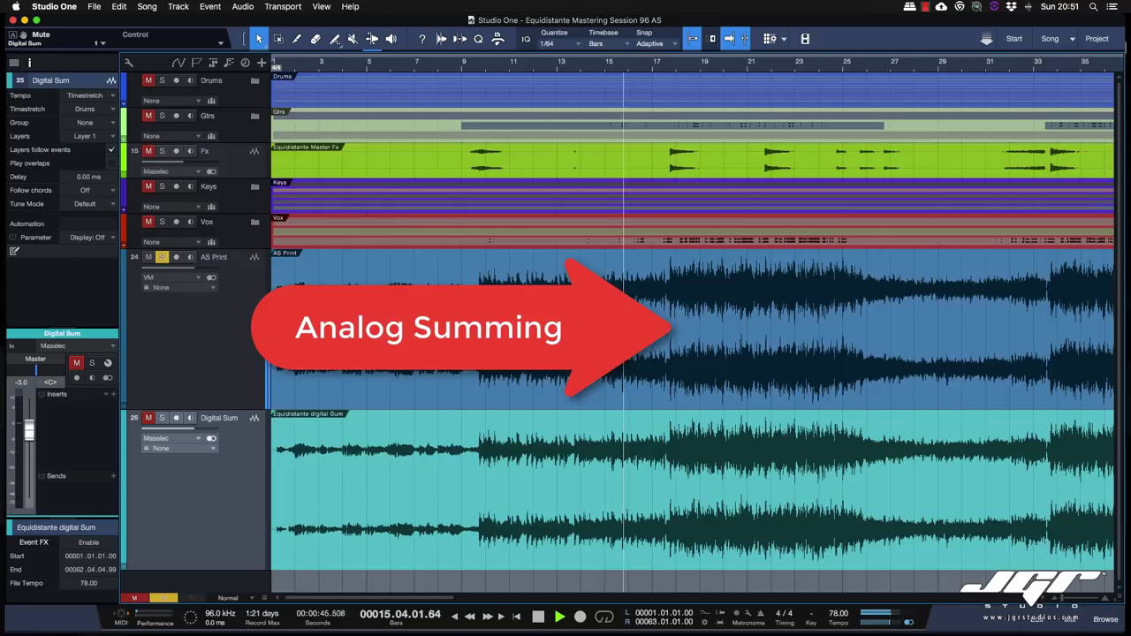
left_click(162, 258)
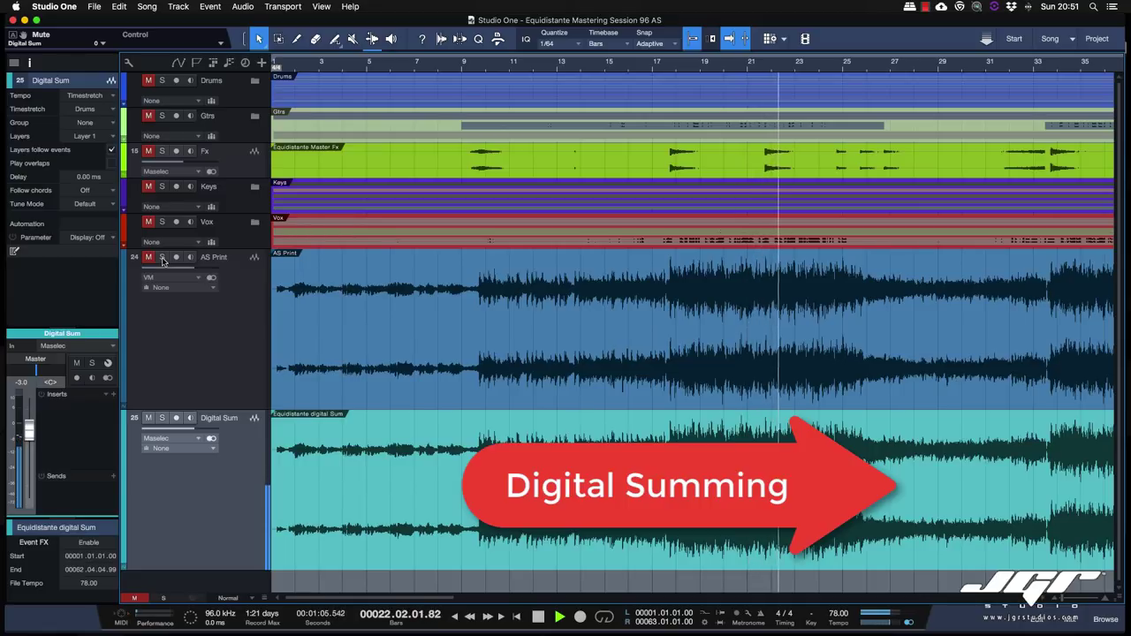
left_click(163, 257)
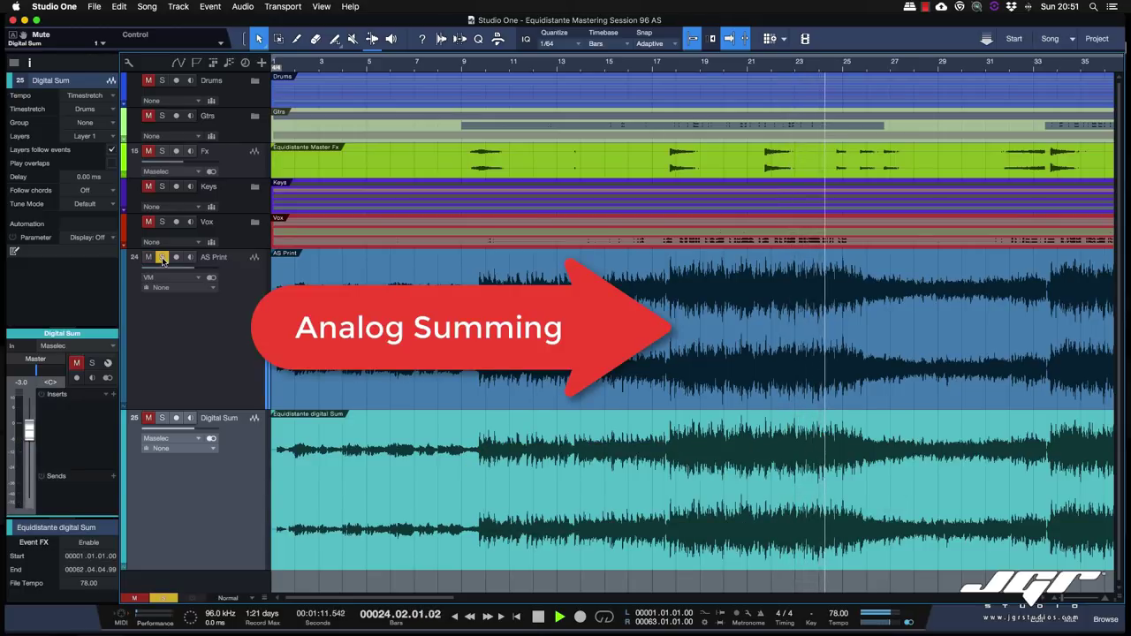
left_click(163, 257)
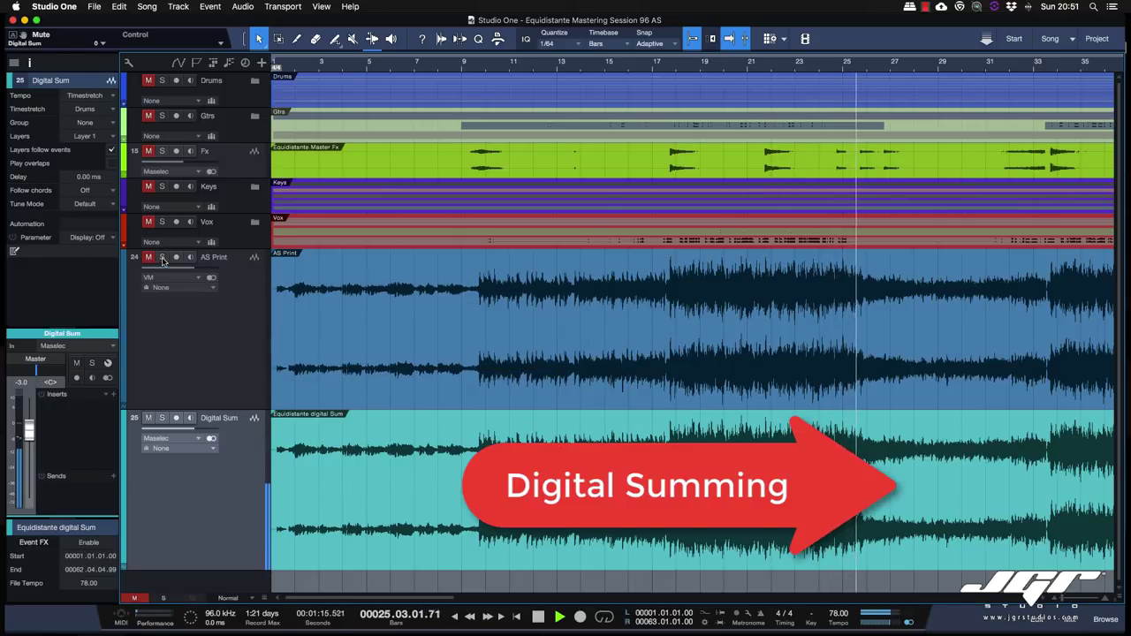
left_click(162, 258)
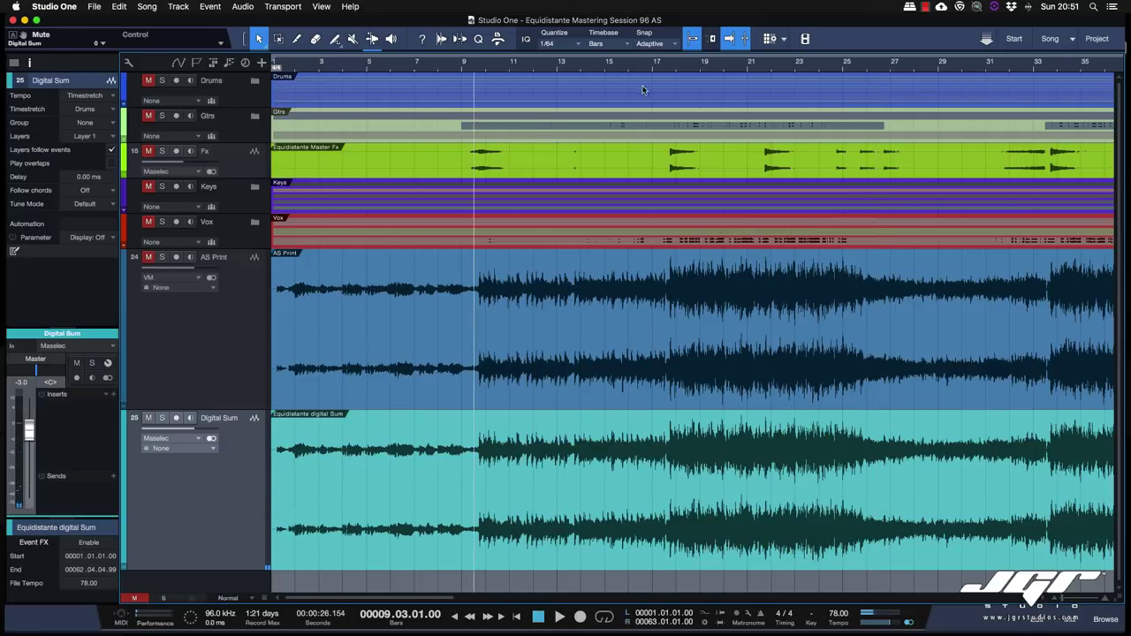
Step: Play from bar 17.3 through to the song's end, alternating AS Print's solo to compare both sums, and stop playback
left_click(663, 67)
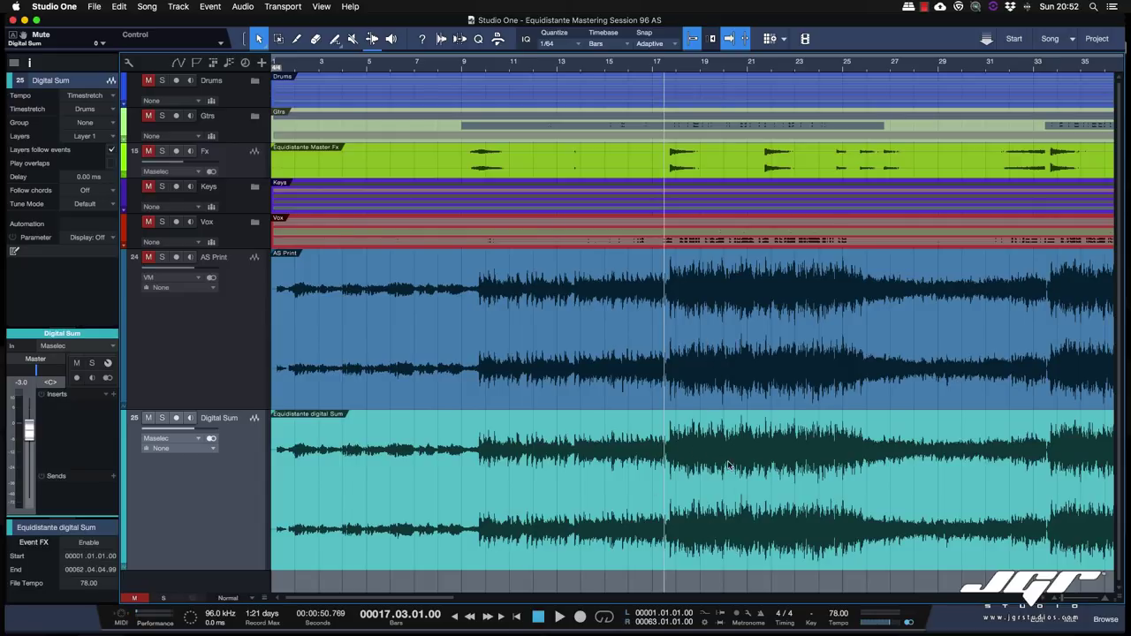
key("Home")
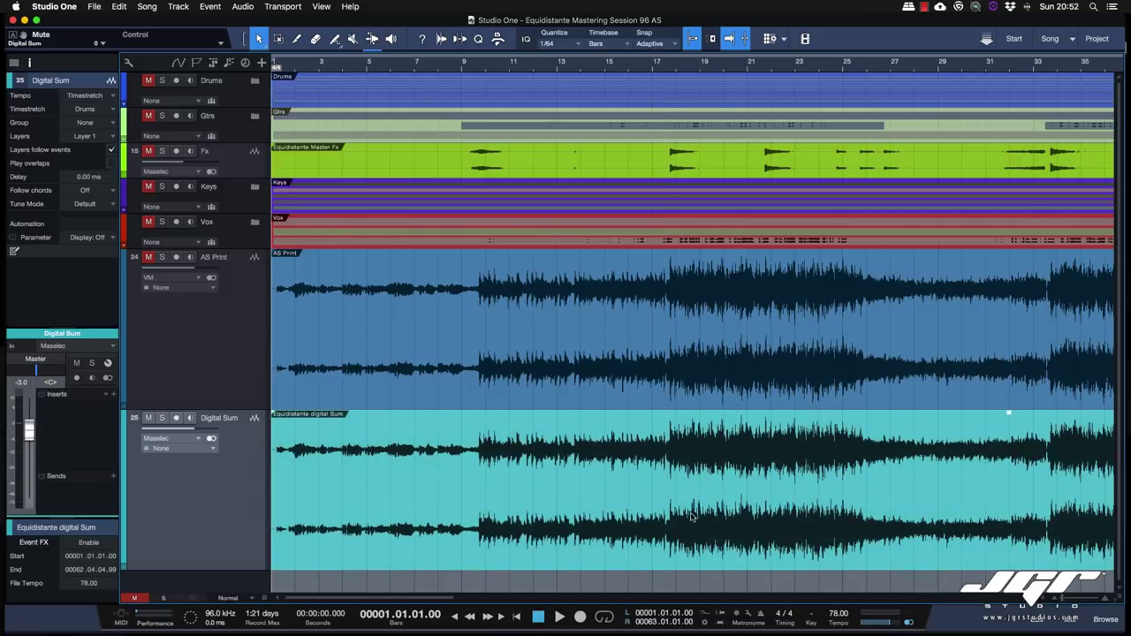
left_click(664, 67)
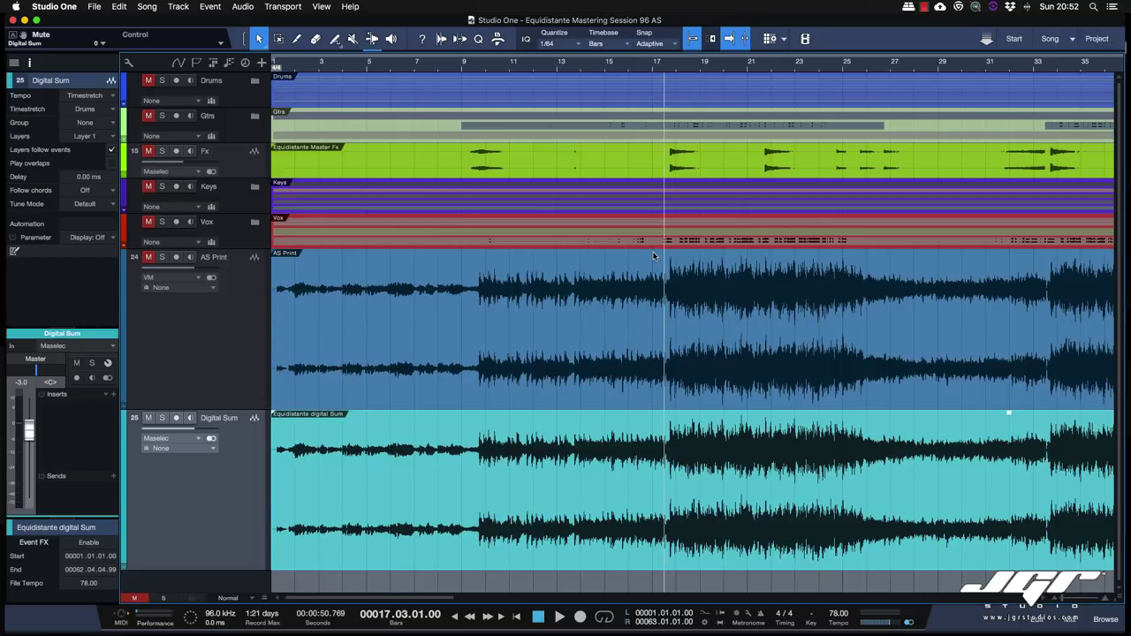
key("space")
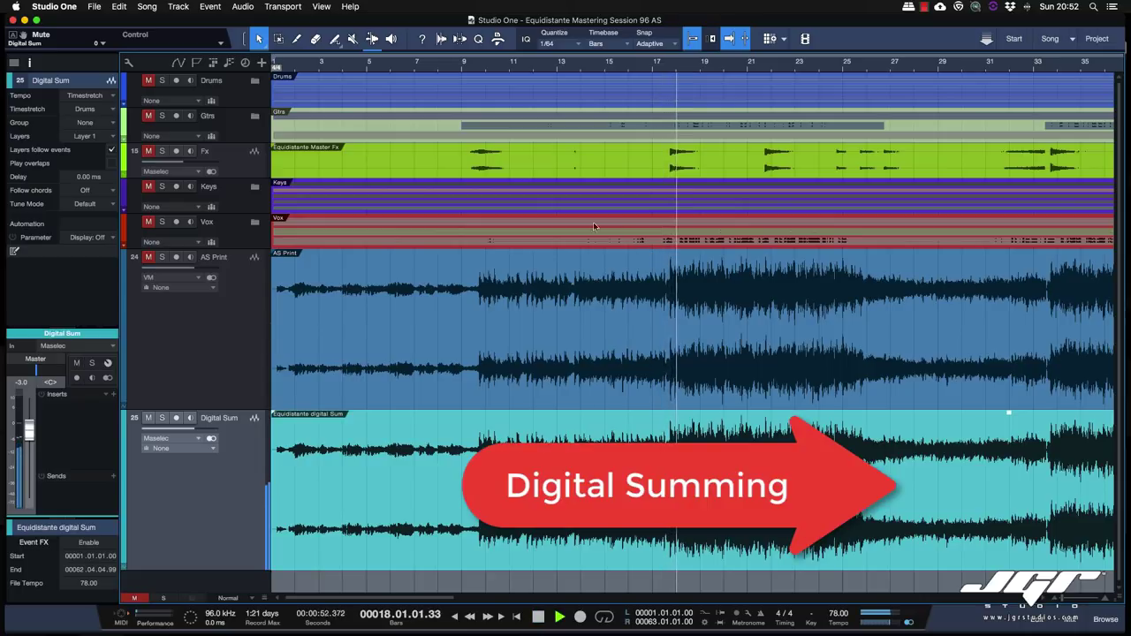
left_click(162, 258)
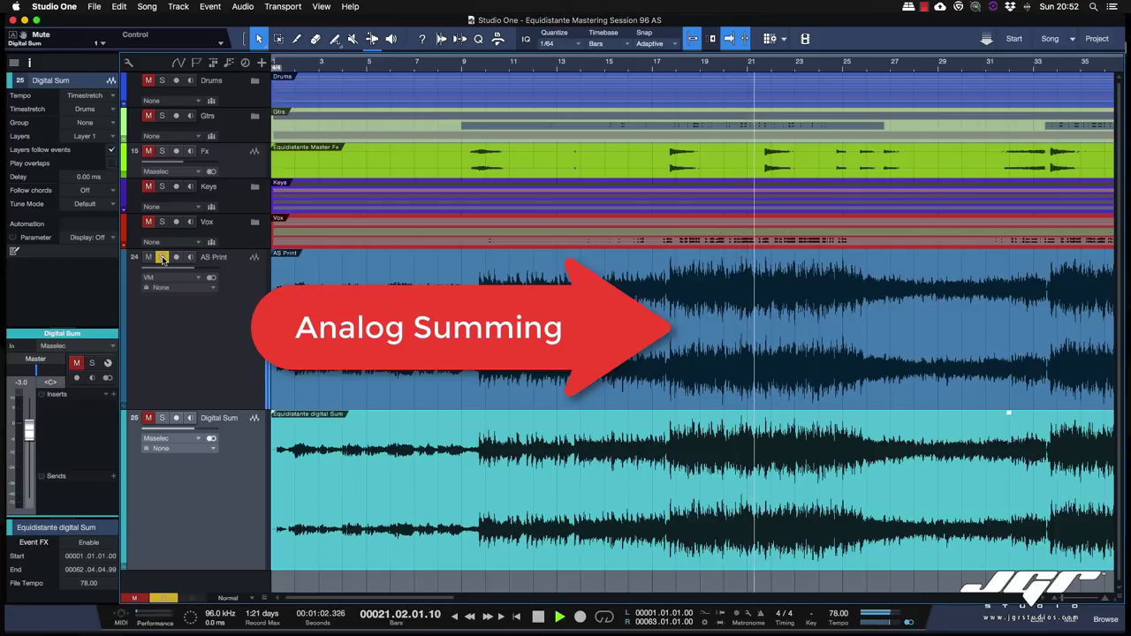
left_click(161, 258)
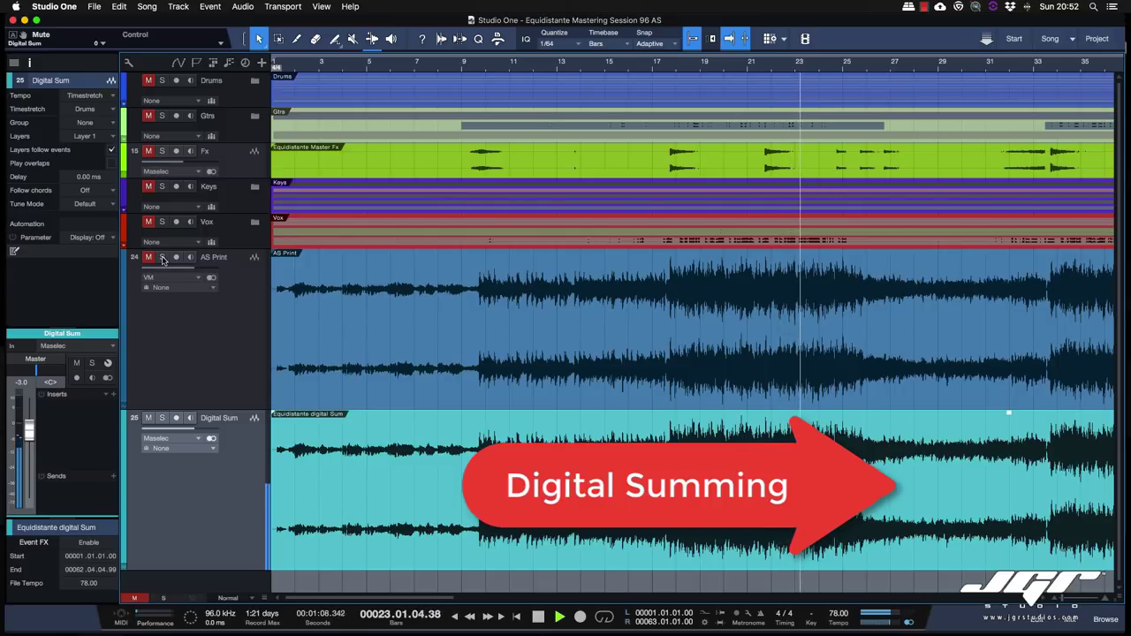
left_click(162, 258)
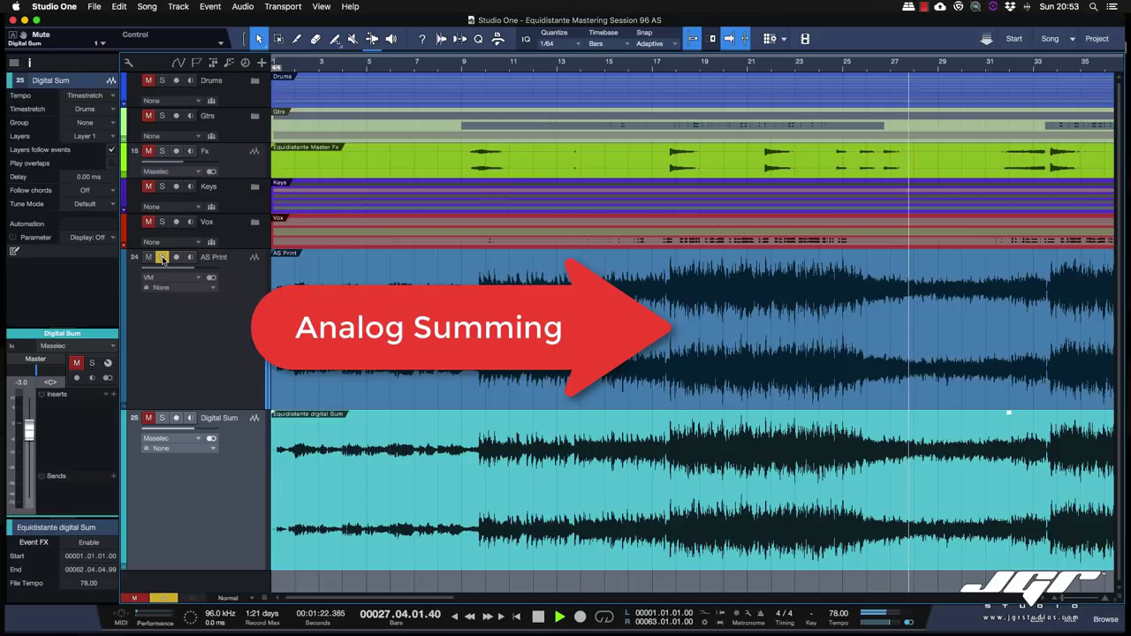
left_click(163, 257)
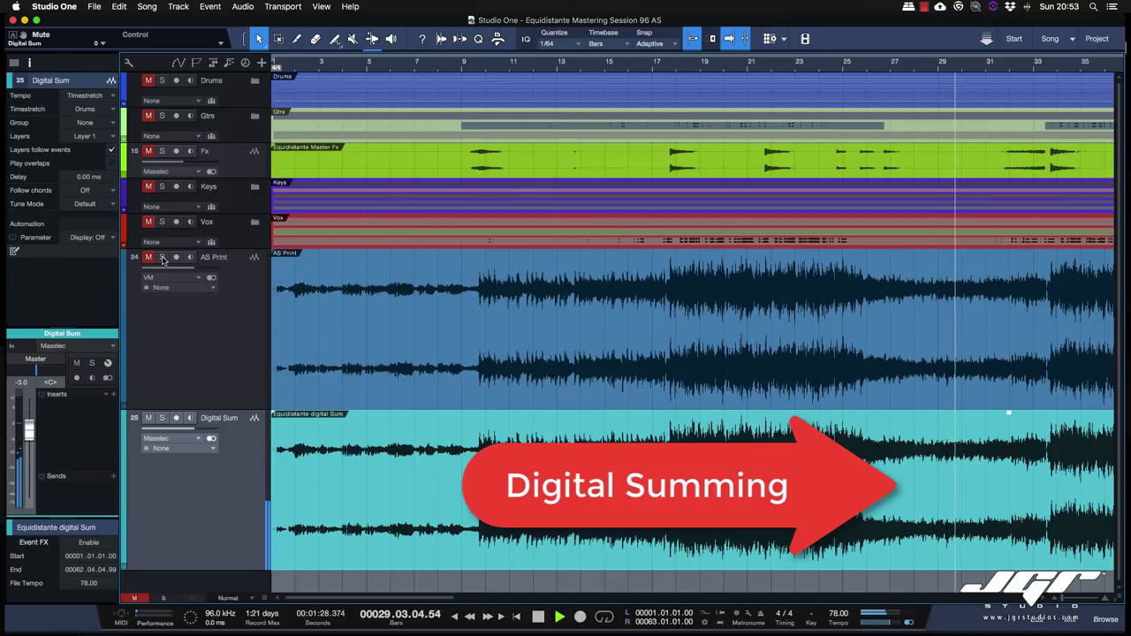
left_click(163, 258)
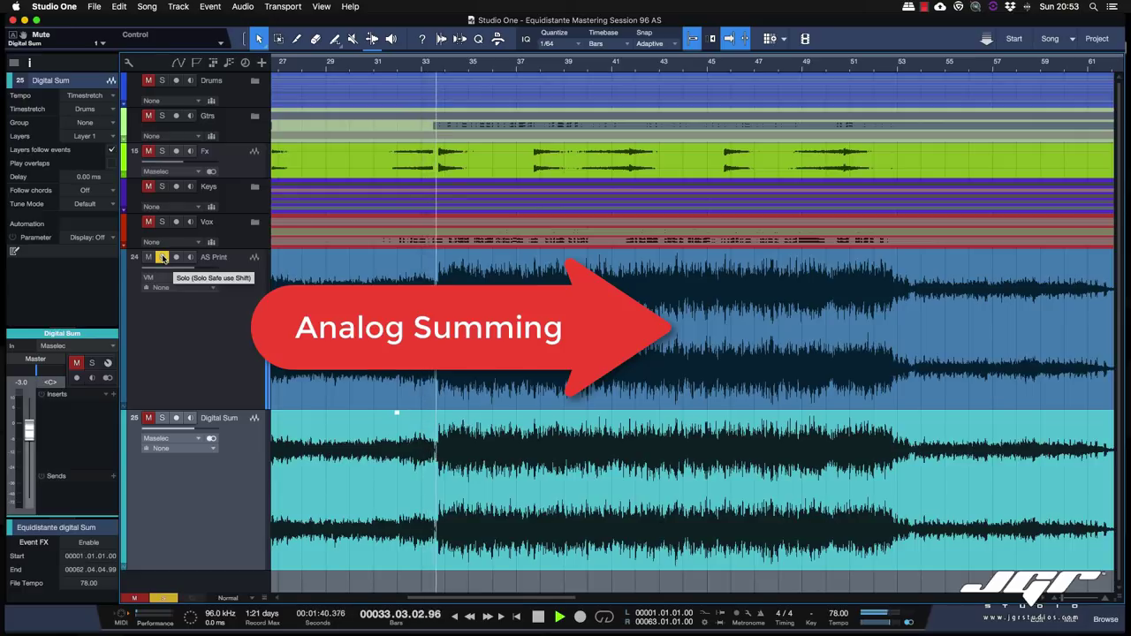
left_click(162, 258)
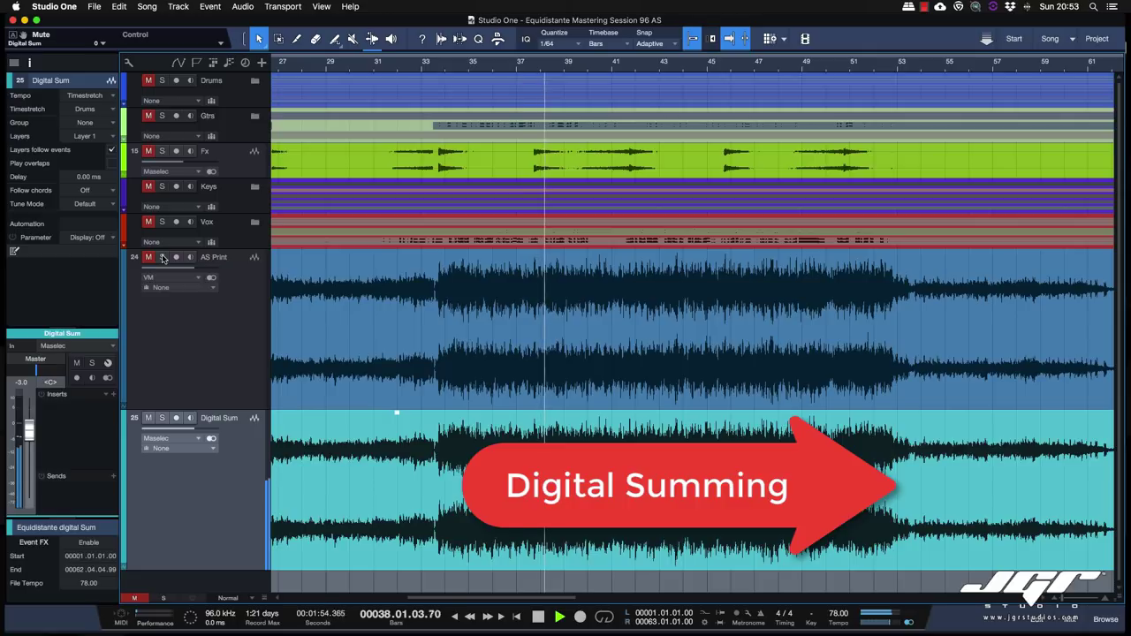
left_click(163, 257)
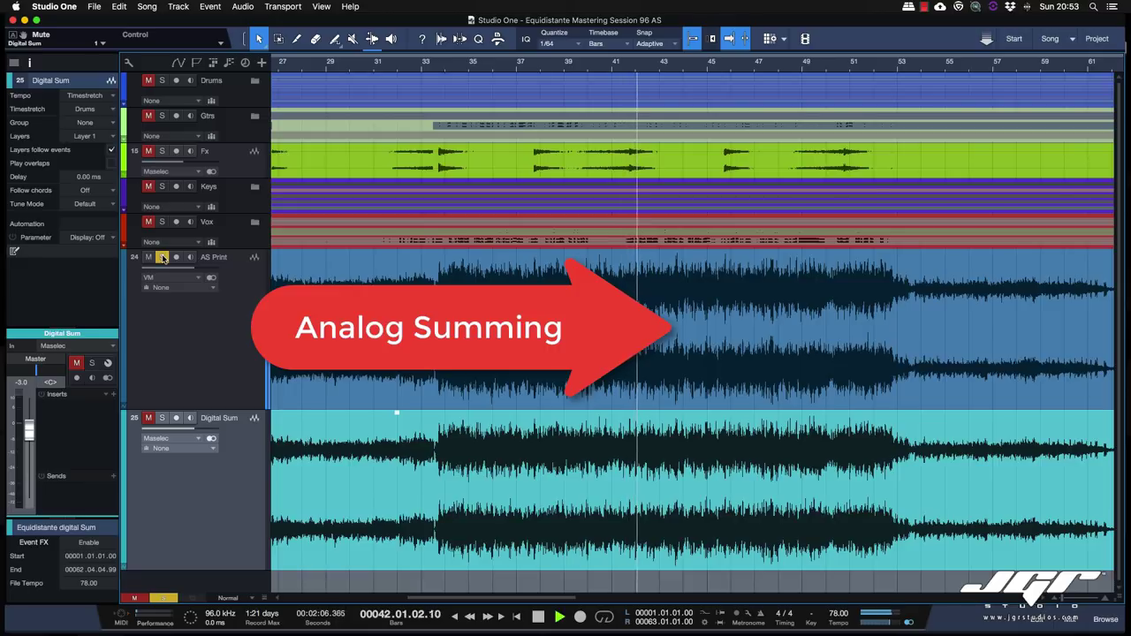
left_click(163, 257)
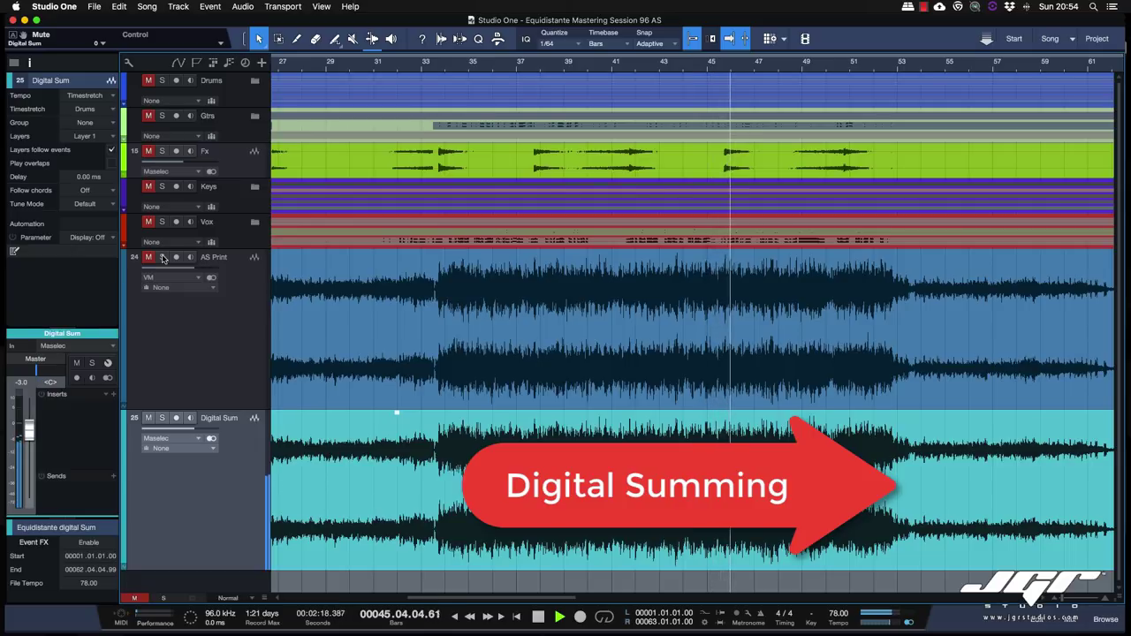
left_click(162, 257)
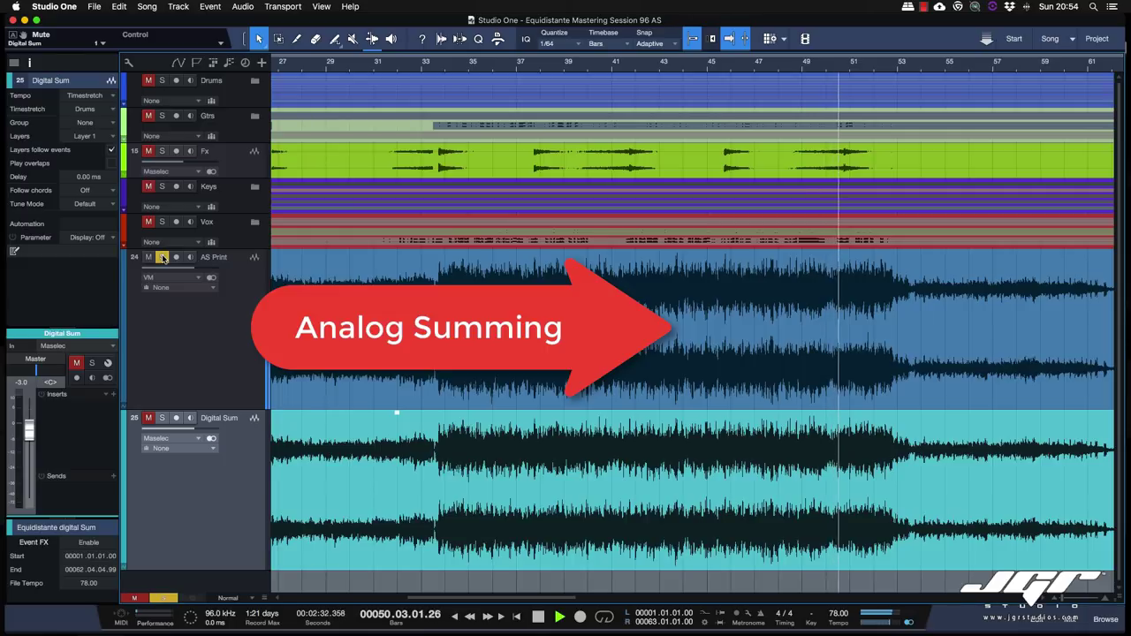
left_click(161, 257)
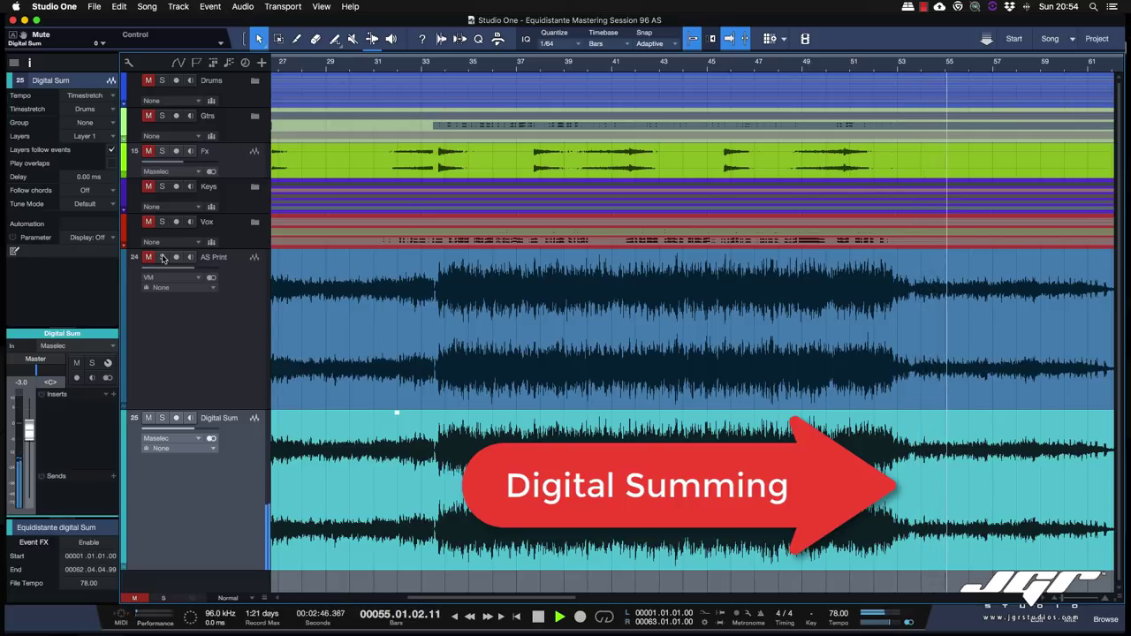
left_click(163, 258)
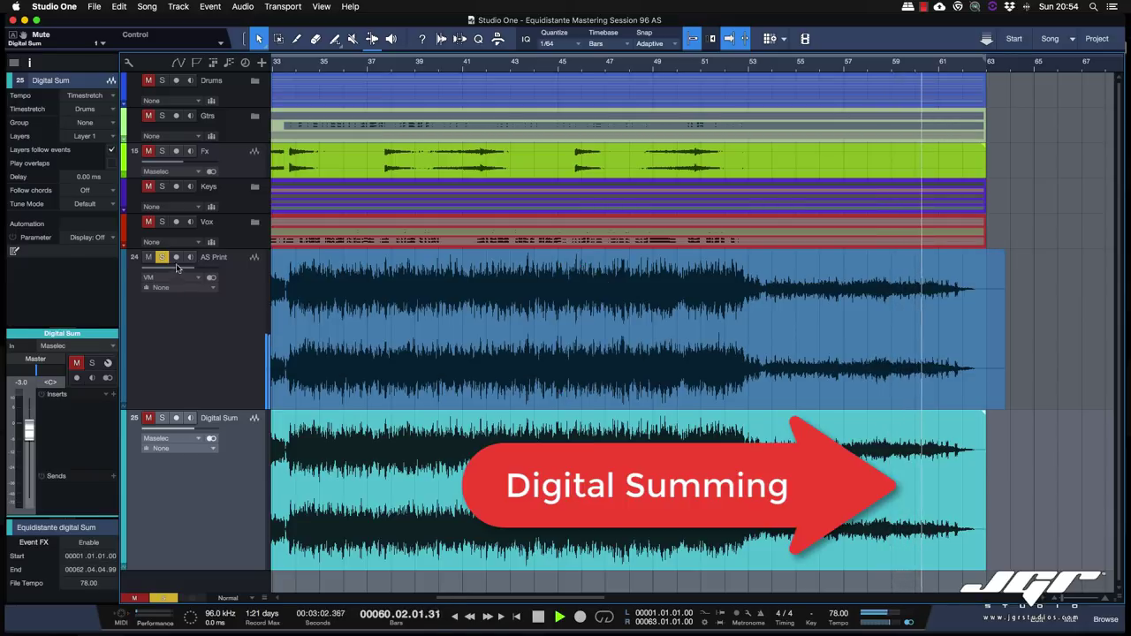
left_click(163, 258)
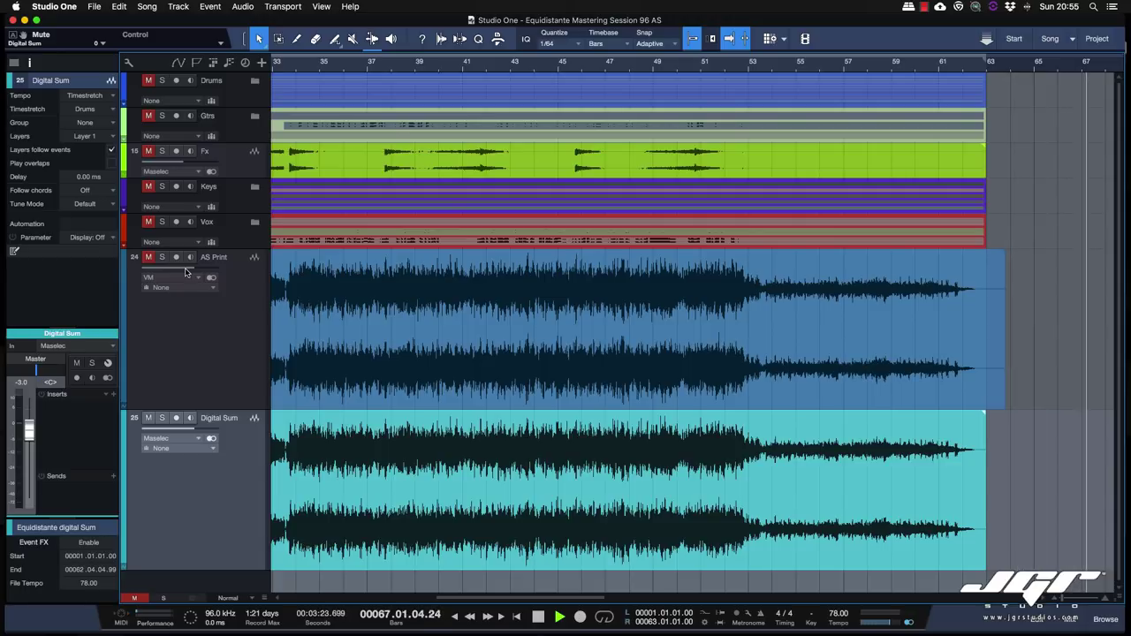
key("space")
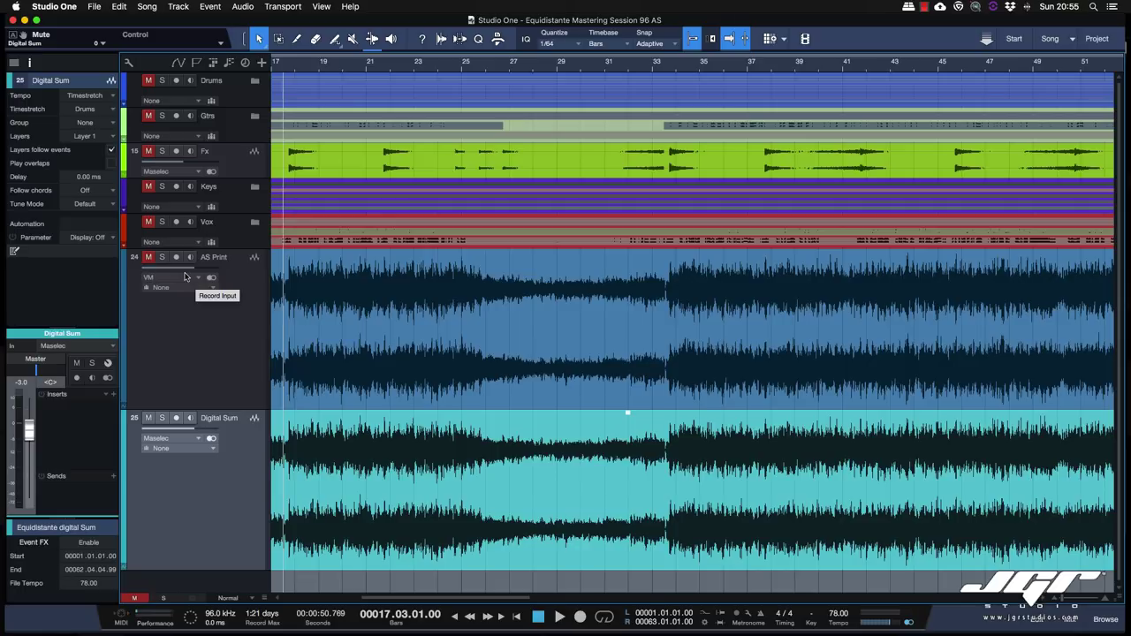
scroll(315, 307, "left", 10)
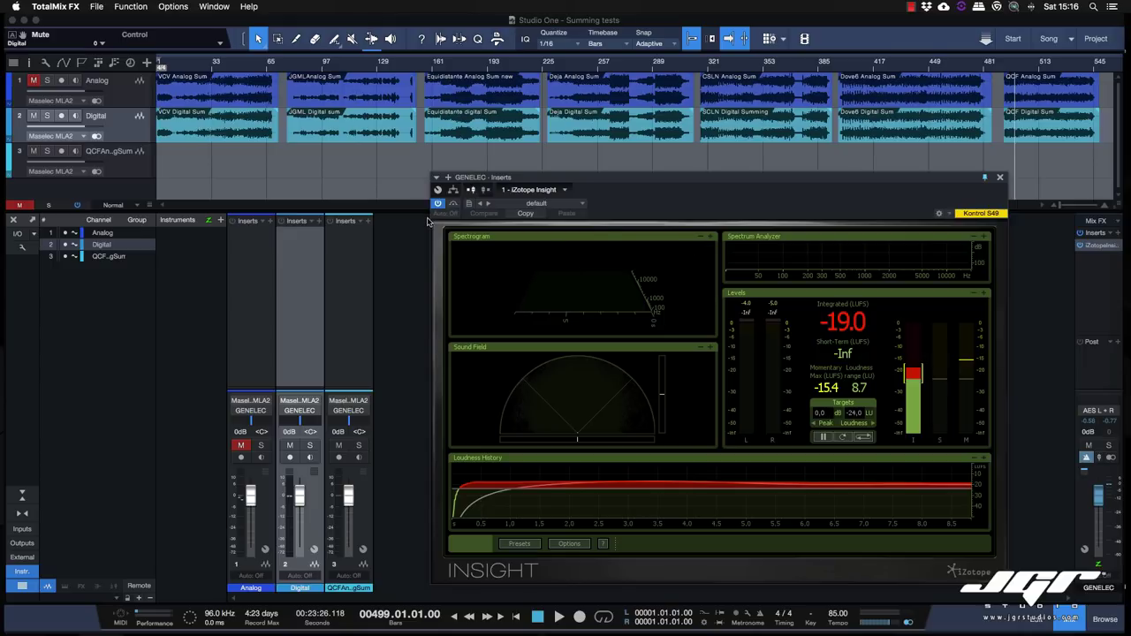
Step: In the Summing tests session, select the Digital track, the Analog track and the "Equidistante Analog Sum new" event
left_click(129, 131)
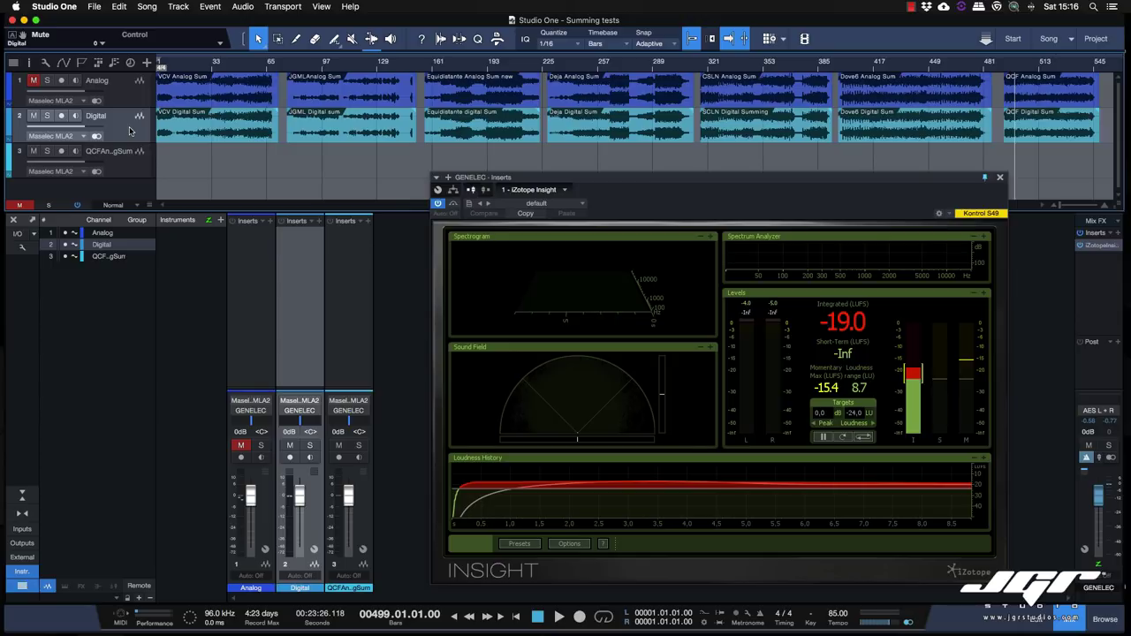
left_click(130, 94)
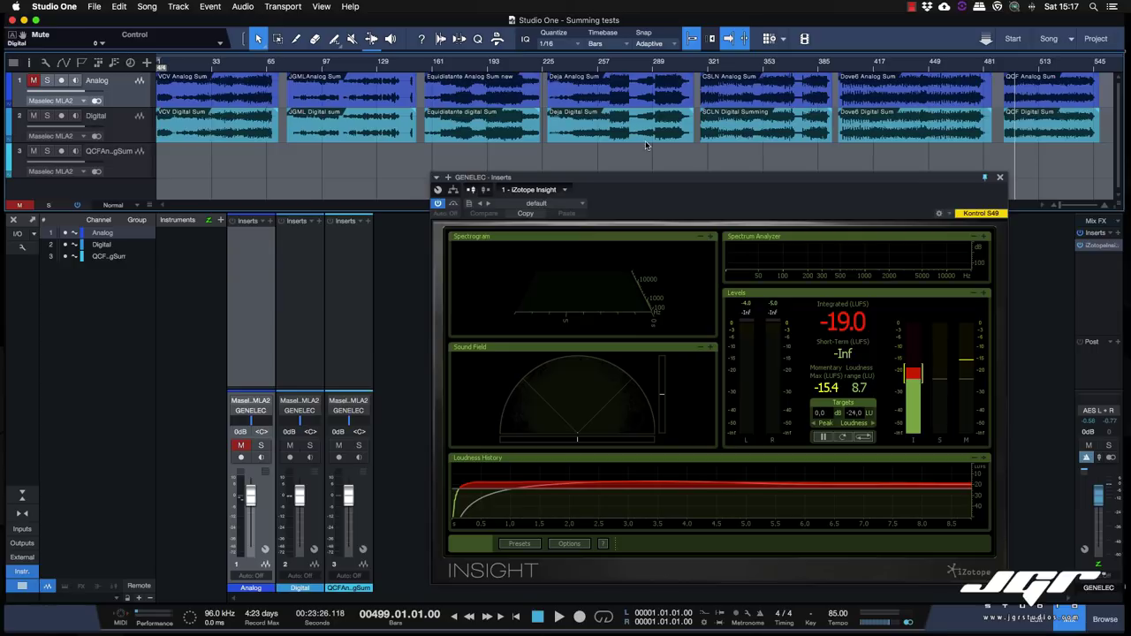
left_click(489, 104)
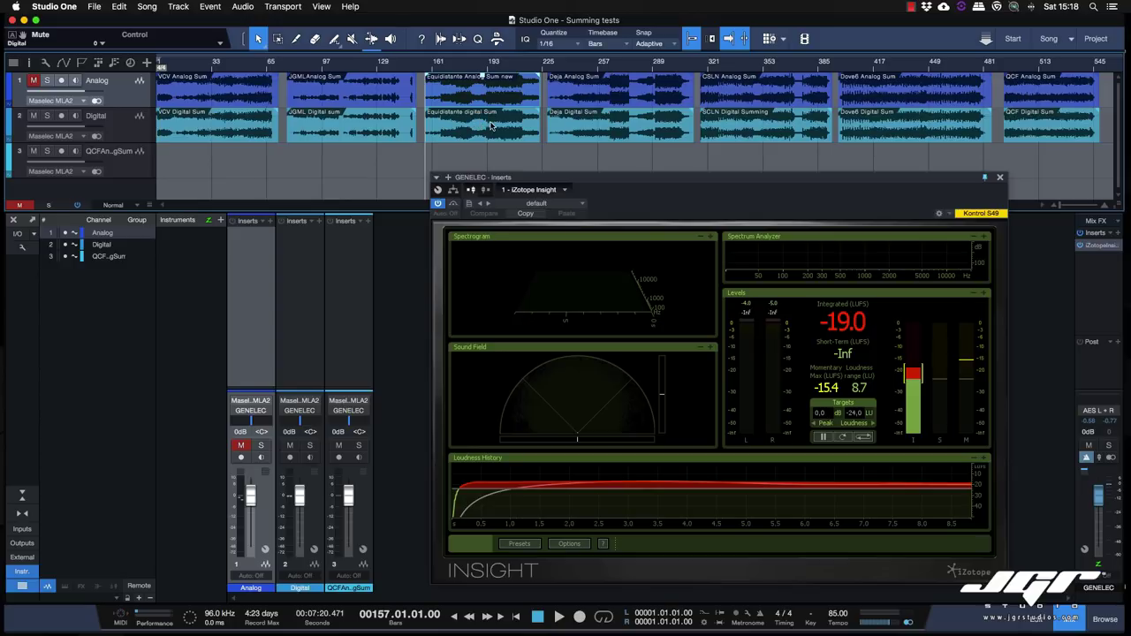
Step: Start playback at the Deja sums and enlarge the mixer's fader area by shrinking the inserts area above it
left_click(630, 128)
key("space")
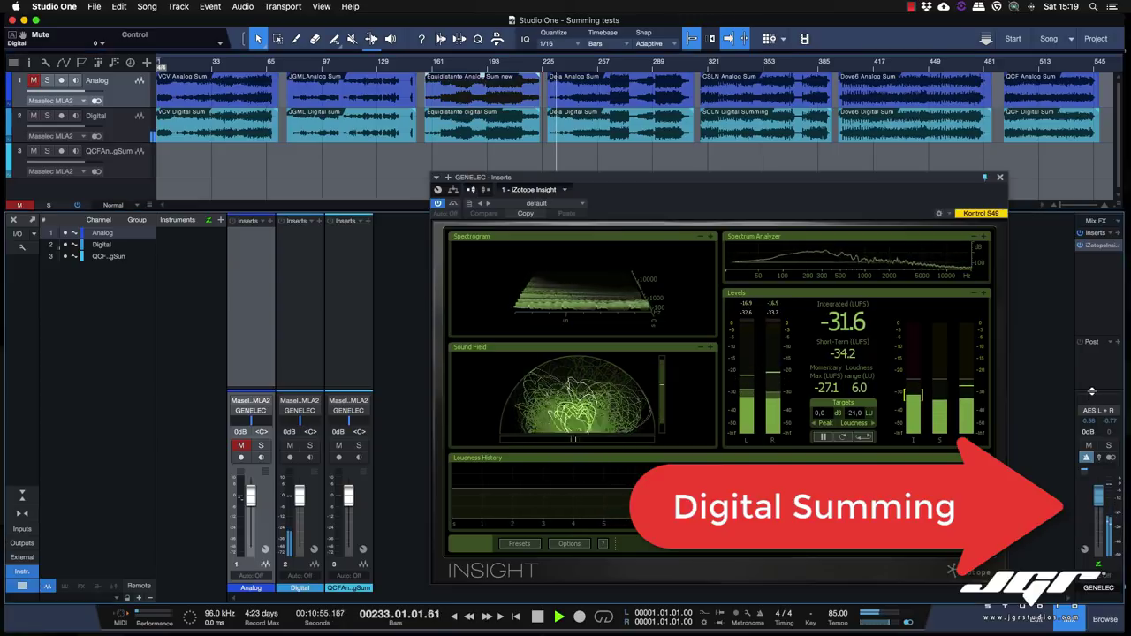
left_click_drag(1084, 386, 1084, 323)
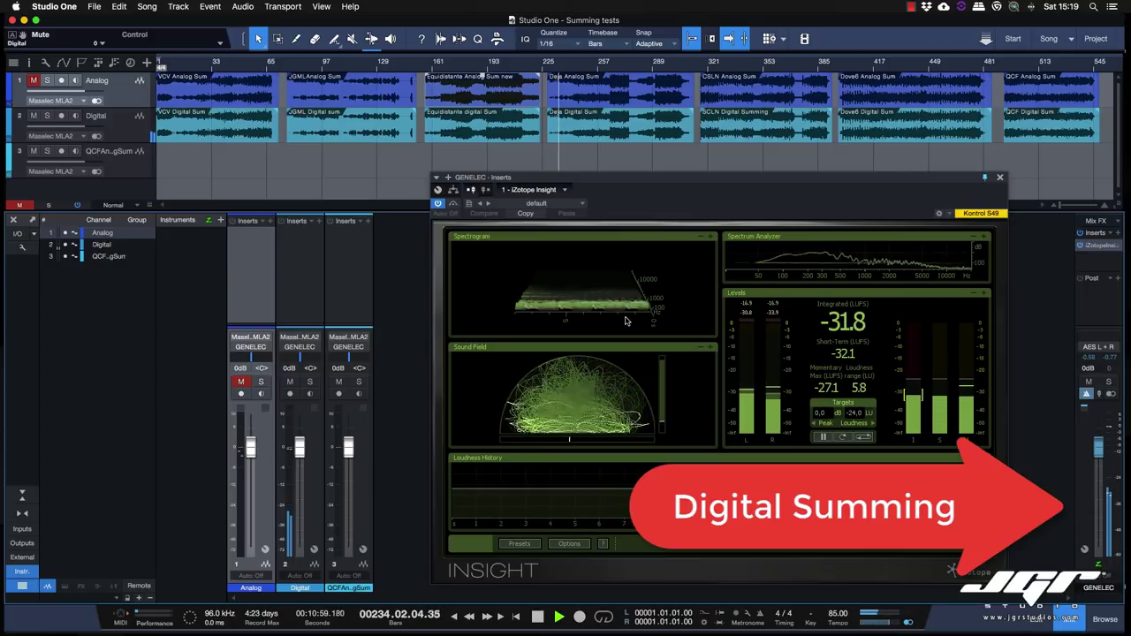
Step: Toggle the Analog track's solo repeatedly while the Deja song plays to compare its analog and digital sums
left_click(47, 80)
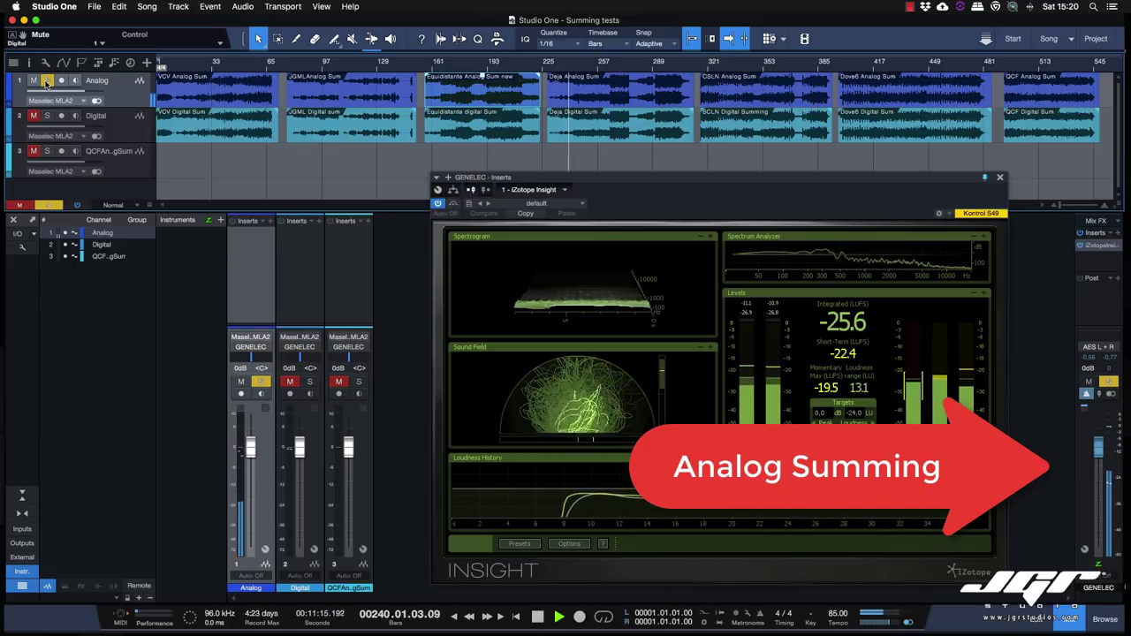
left_click(46, 81)
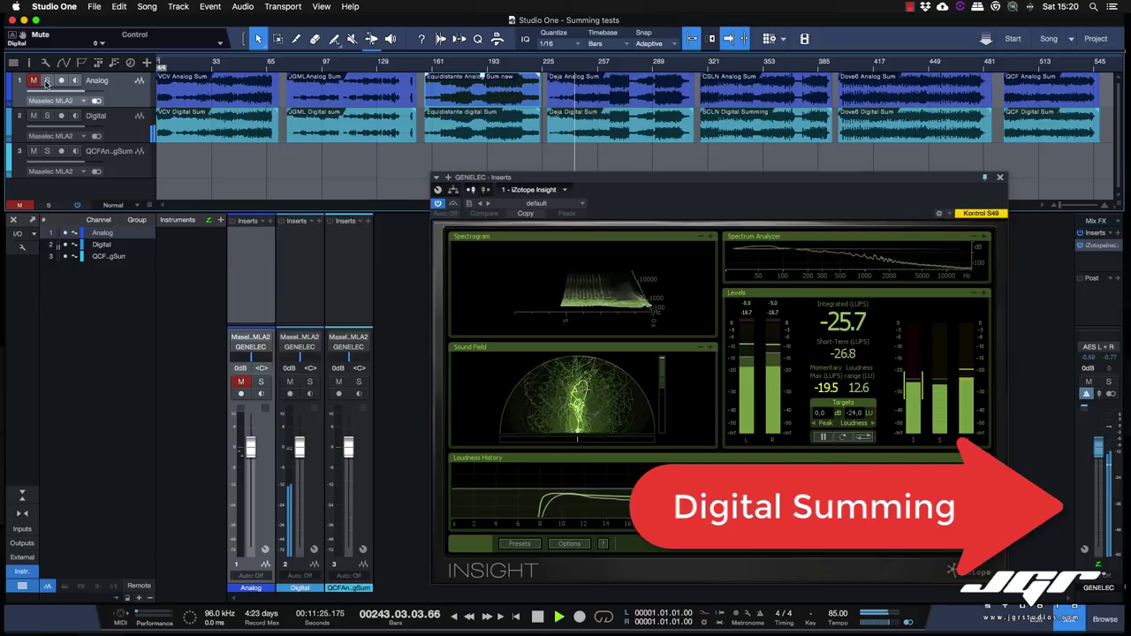
left_click(47, 81)
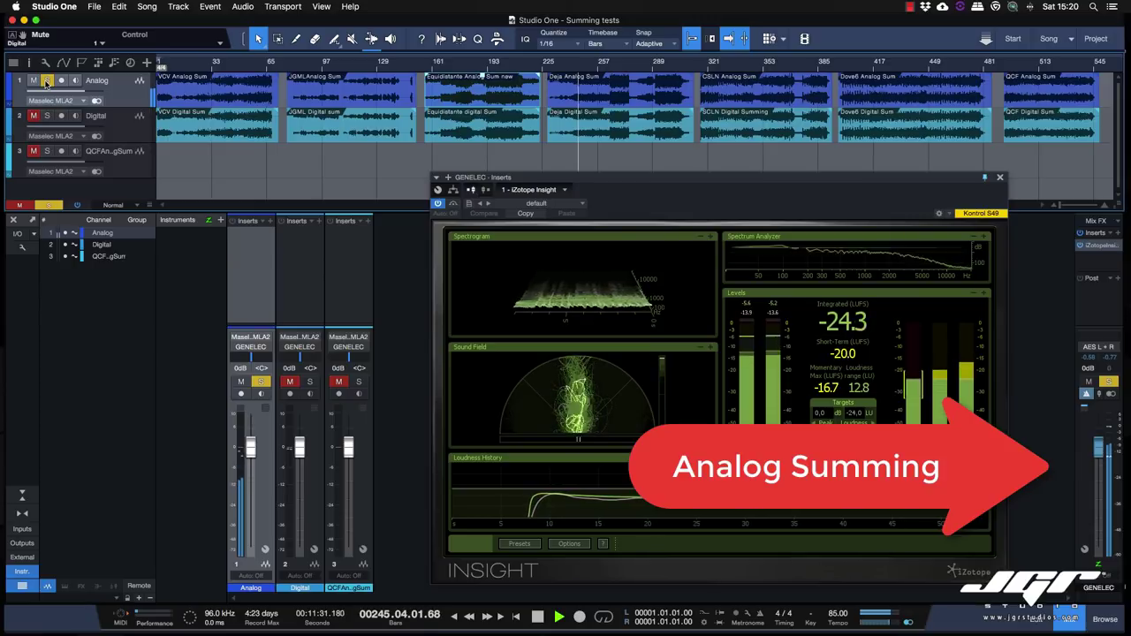
left_click(47, 81)
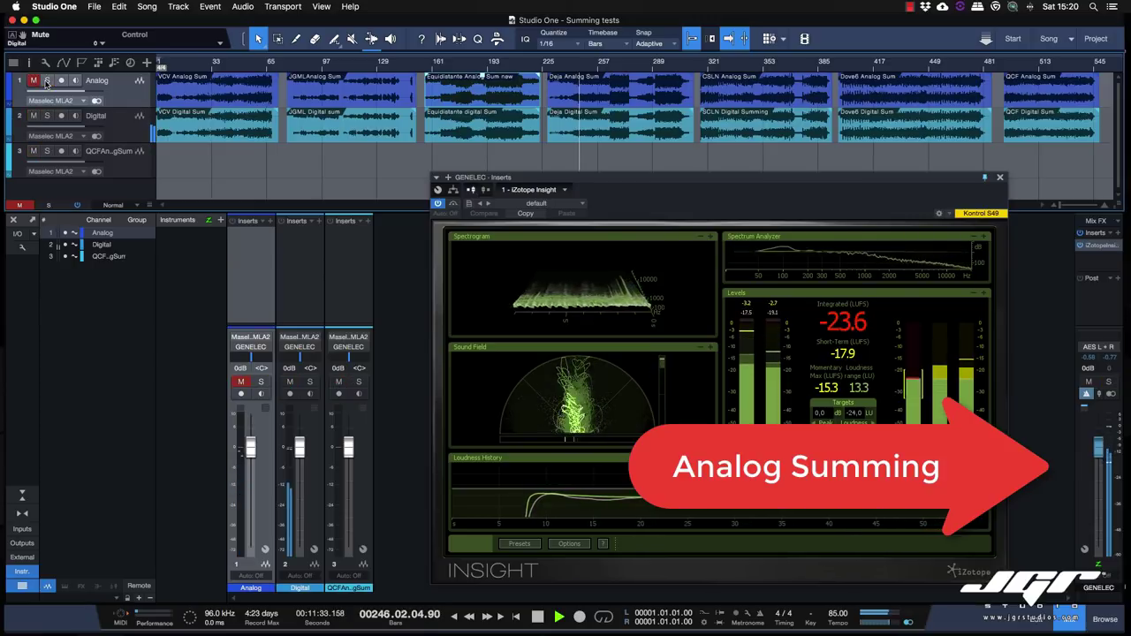
key("shift+m")
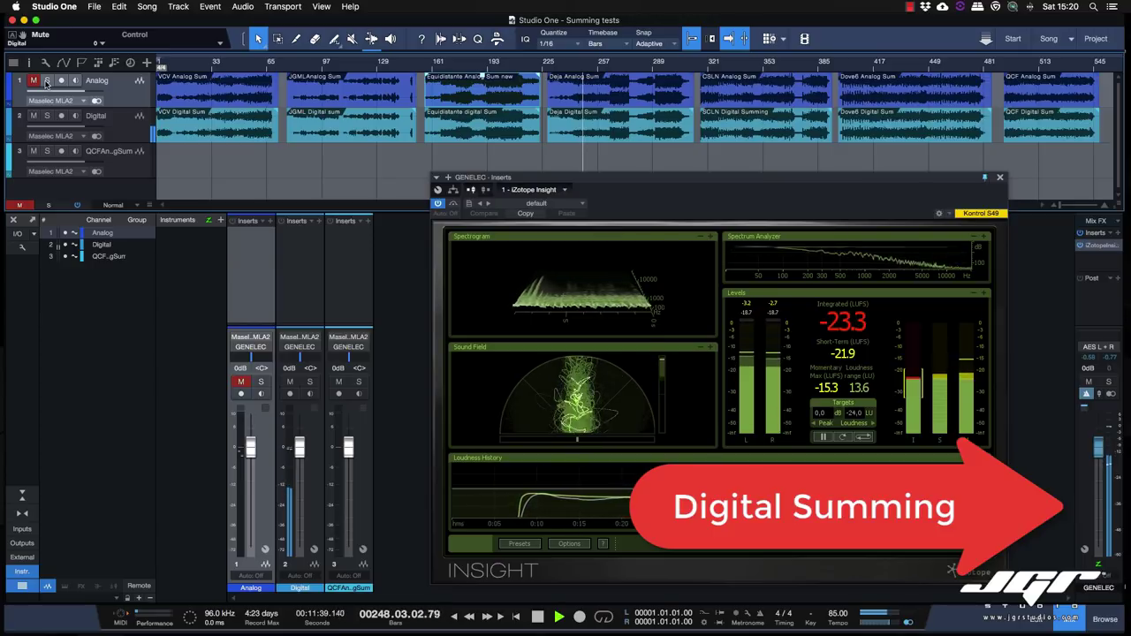
left_click(46, 82)
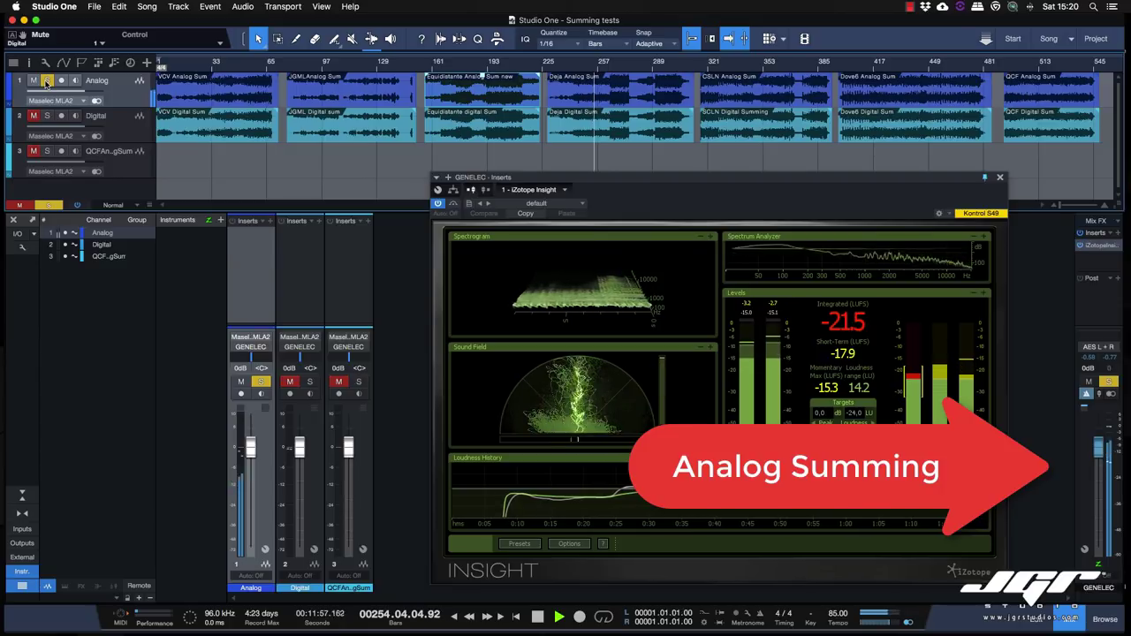
left_click(47, 82)
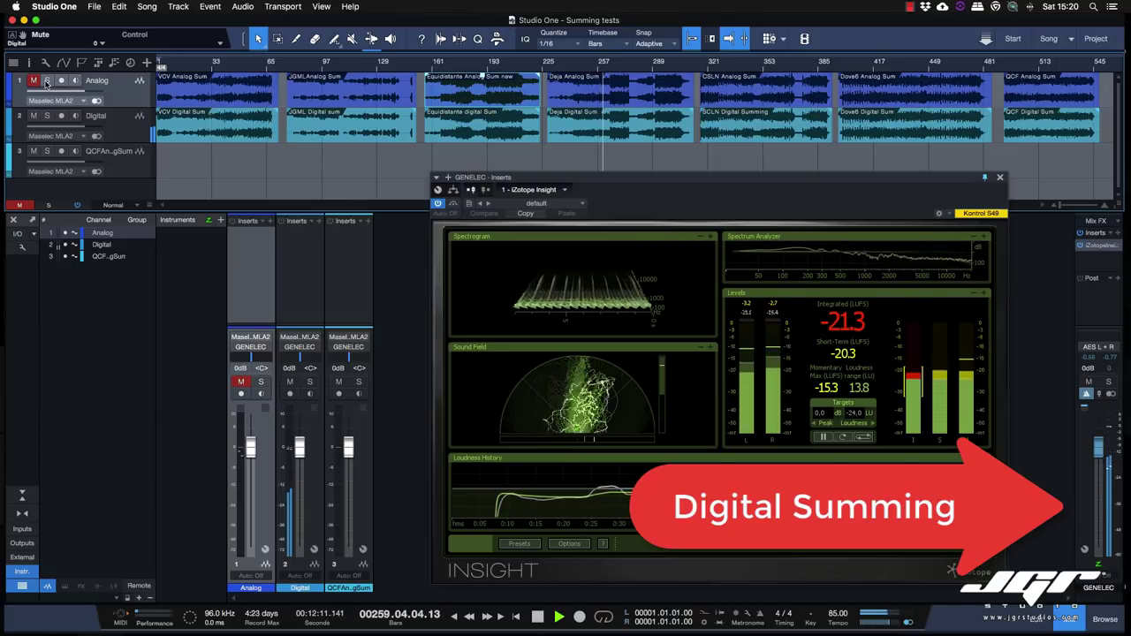
left_click(47, 81)
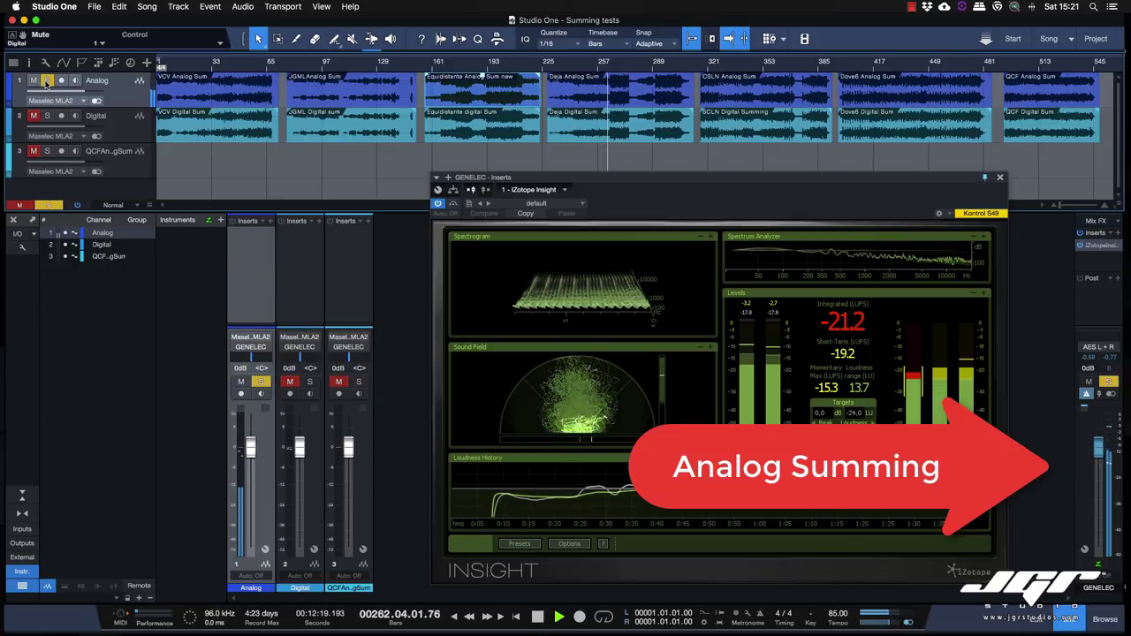
left_click(47, 80)
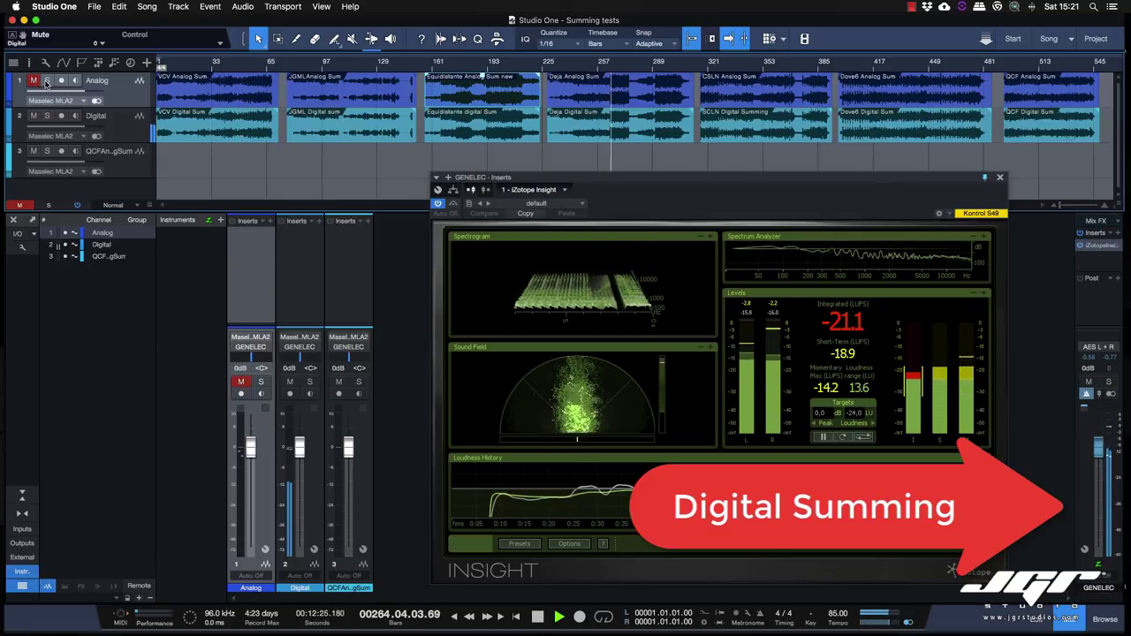
left_click(47, 81)
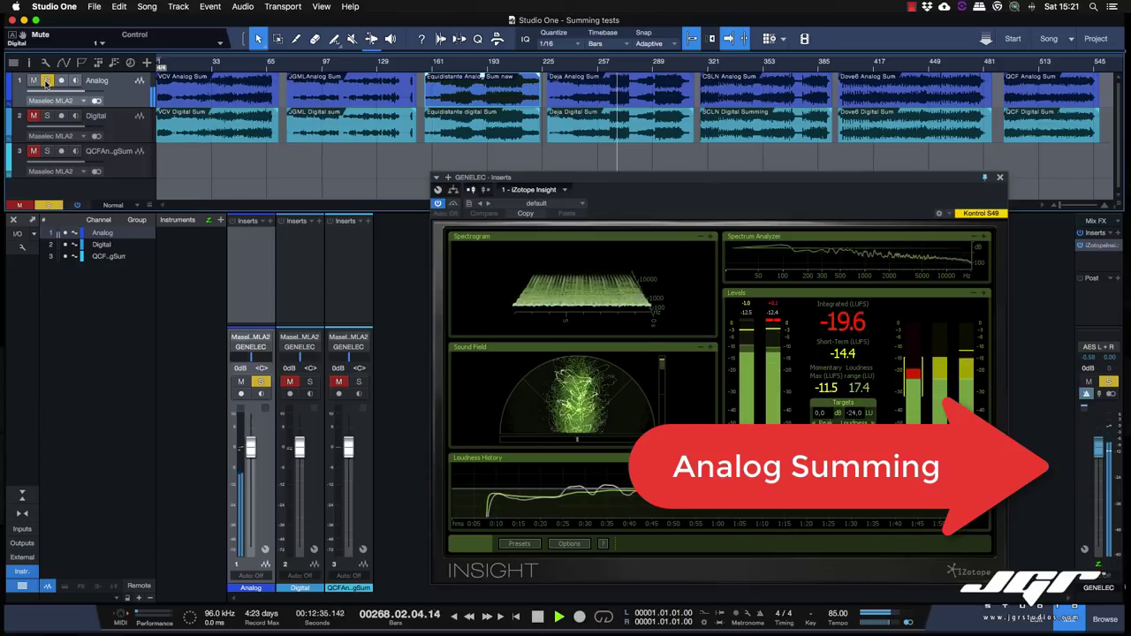
left_click(47, 80)
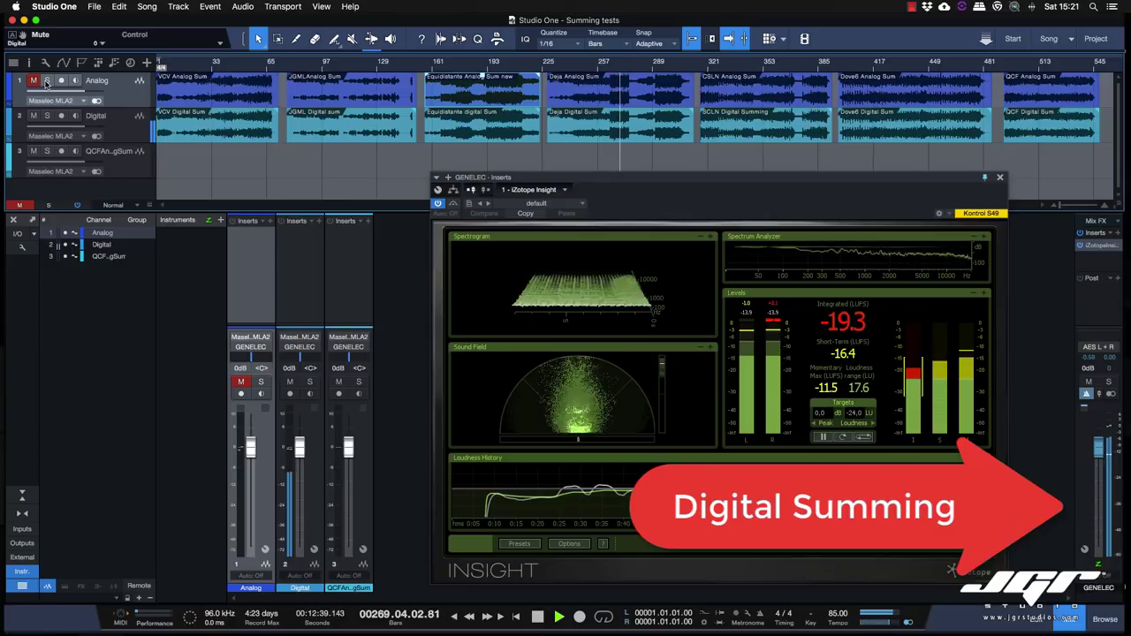
left_click(46, 81)
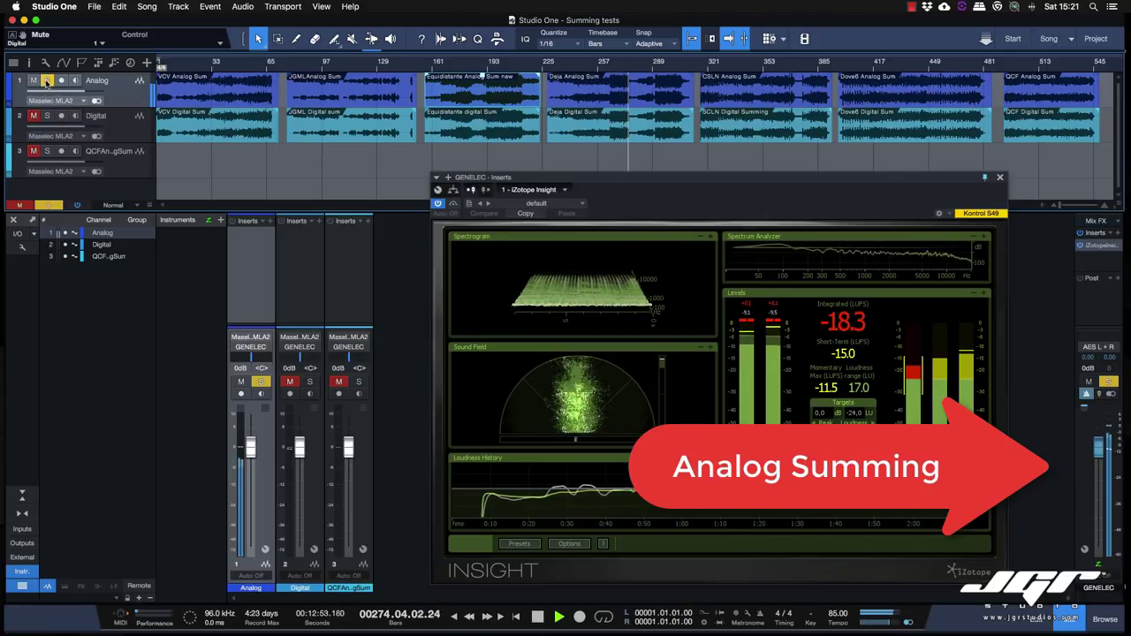
left_click(46, 81)
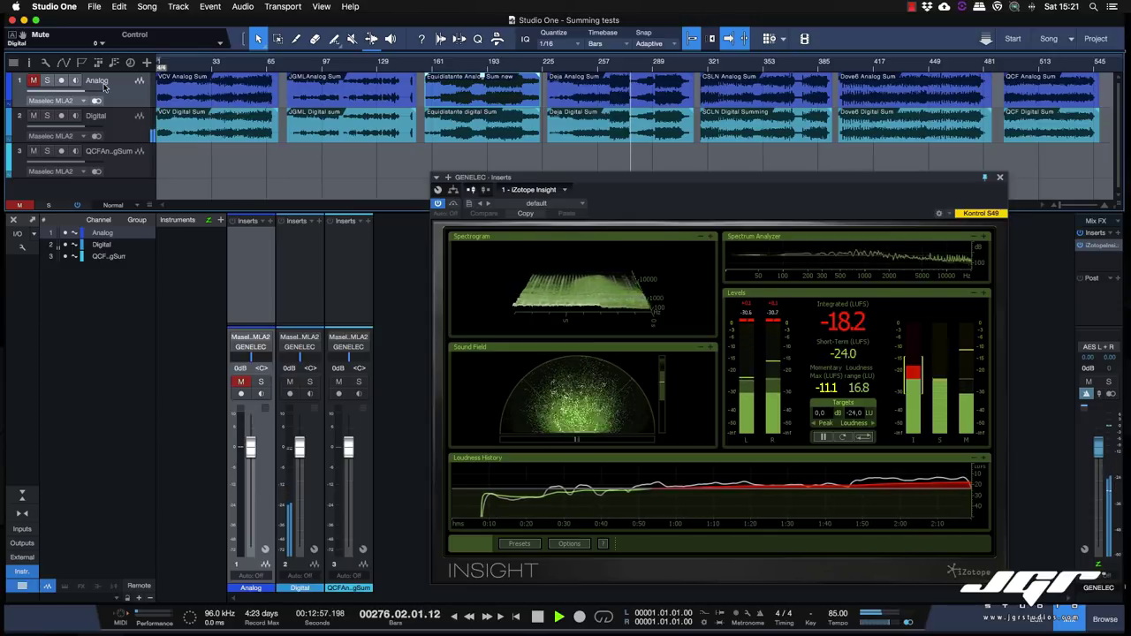
Step: Play from the start of the CSLN sums, alternating the Analog track's solo to compare both versions, and stop playback
left_click(703, 69)
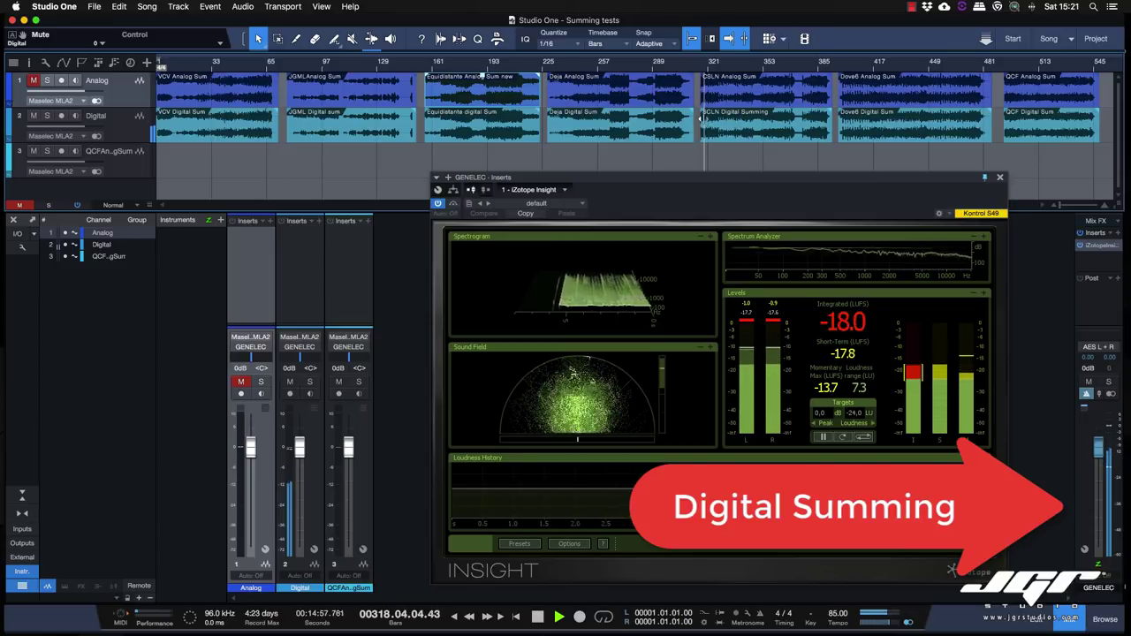
left_click(48, 81)
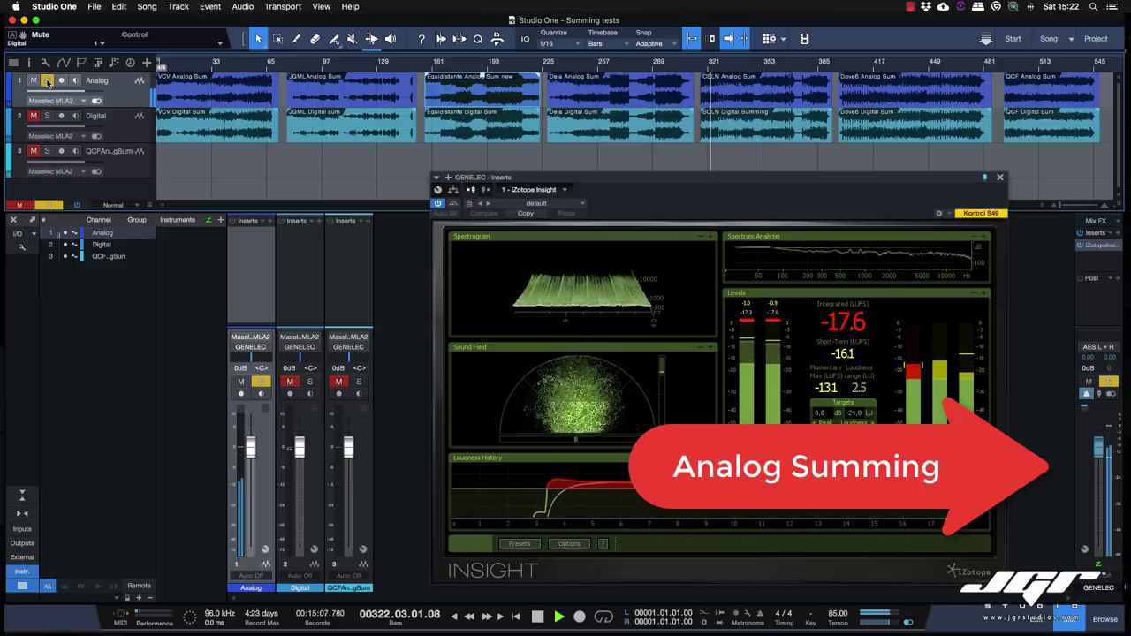
left_click(48, 81)
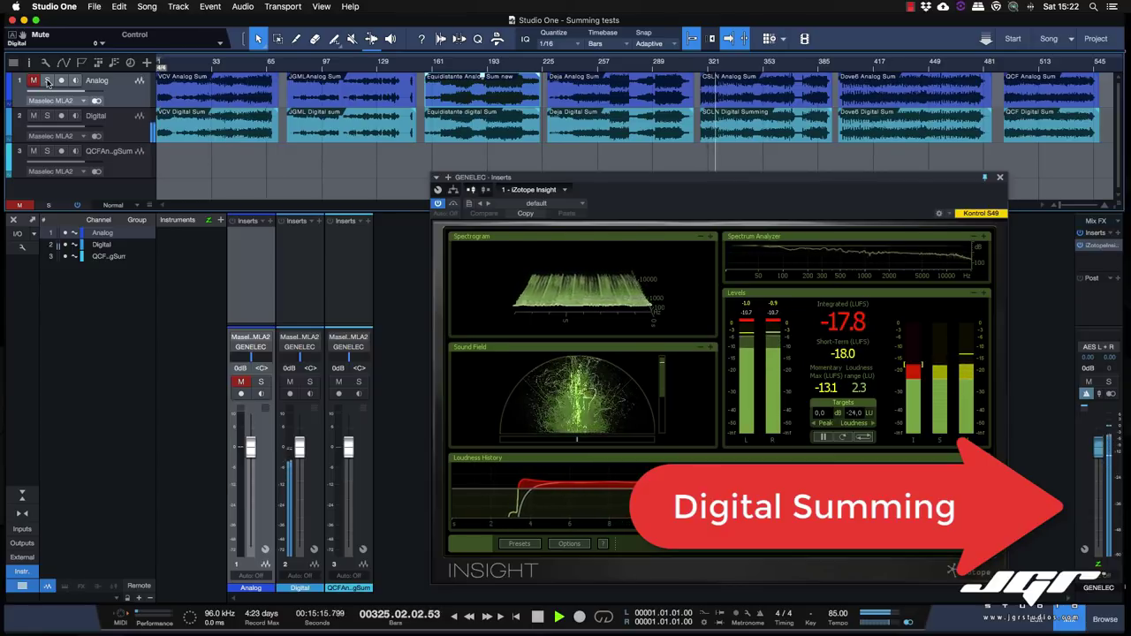
left_click(48, 80)
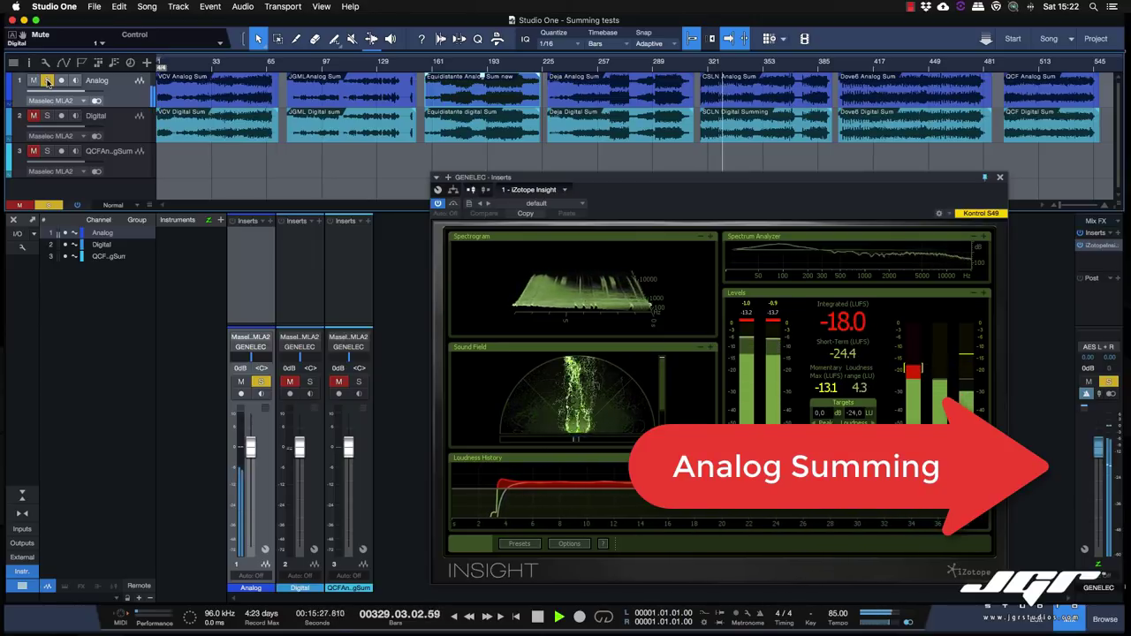
left_click(48, 81)
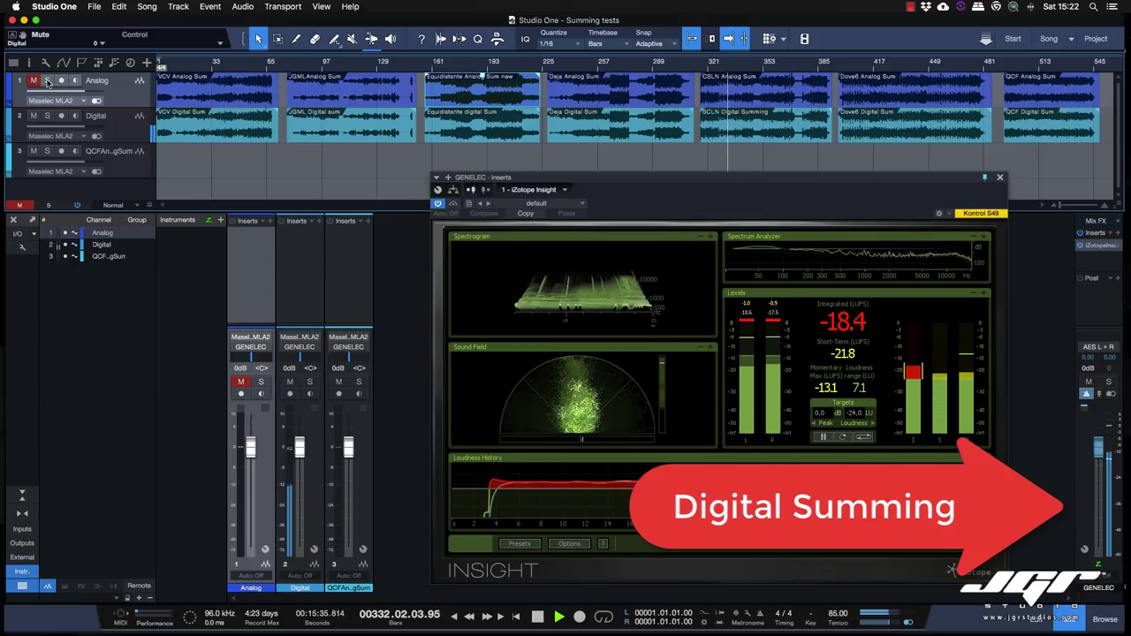
left_click(47, 80)
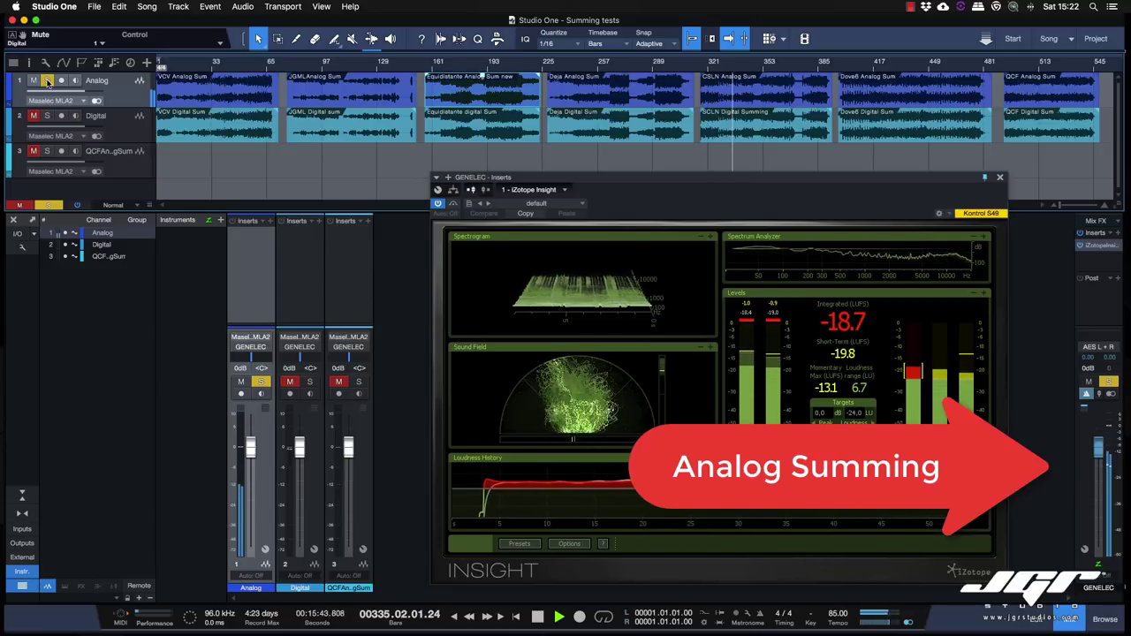
left_click(48, 81)
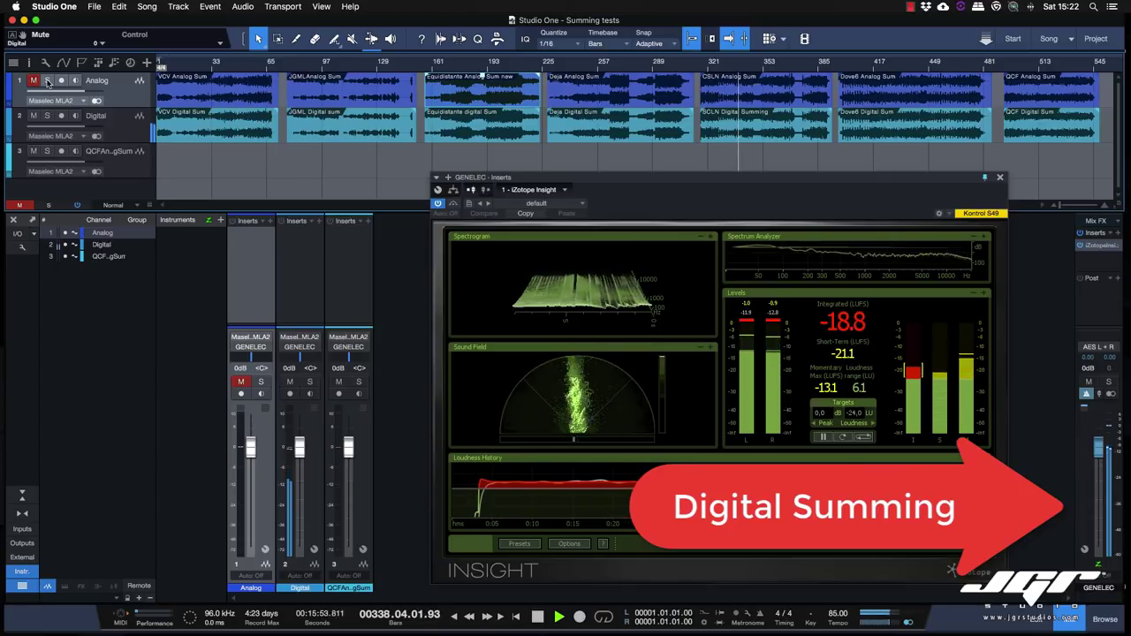
left_click(49, 81)
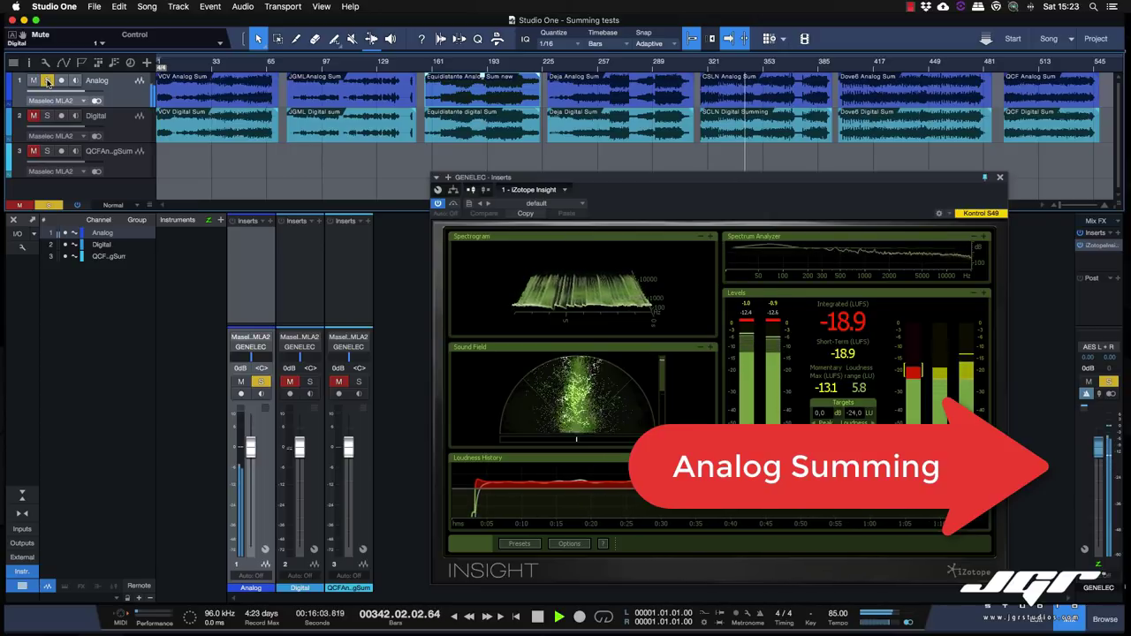
left_click(47, 80)
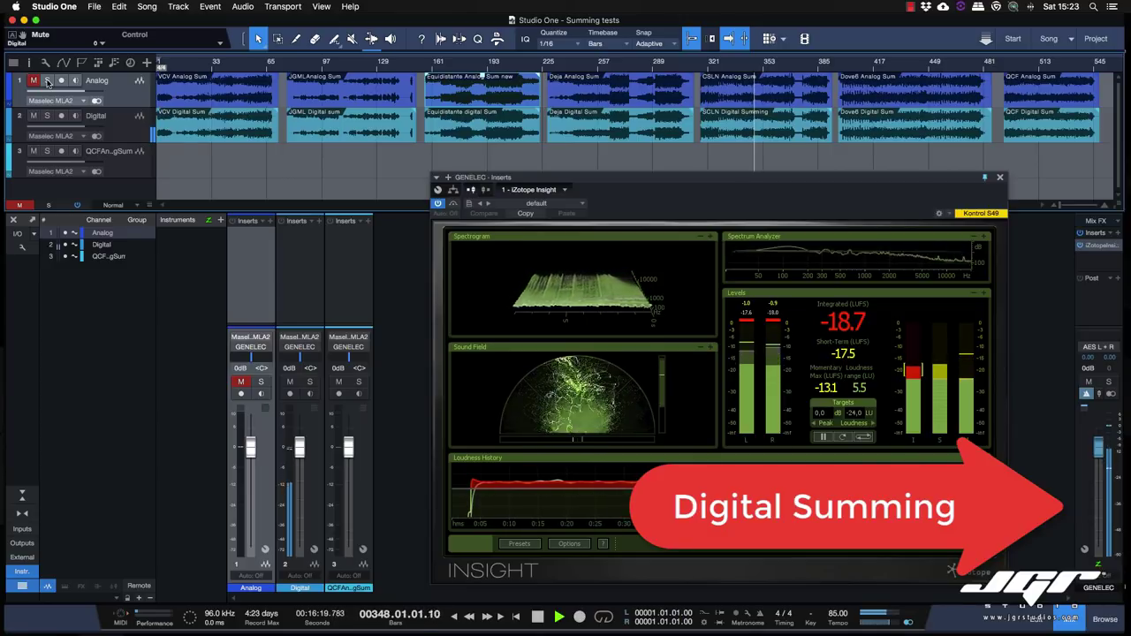
left_click(48, 80)
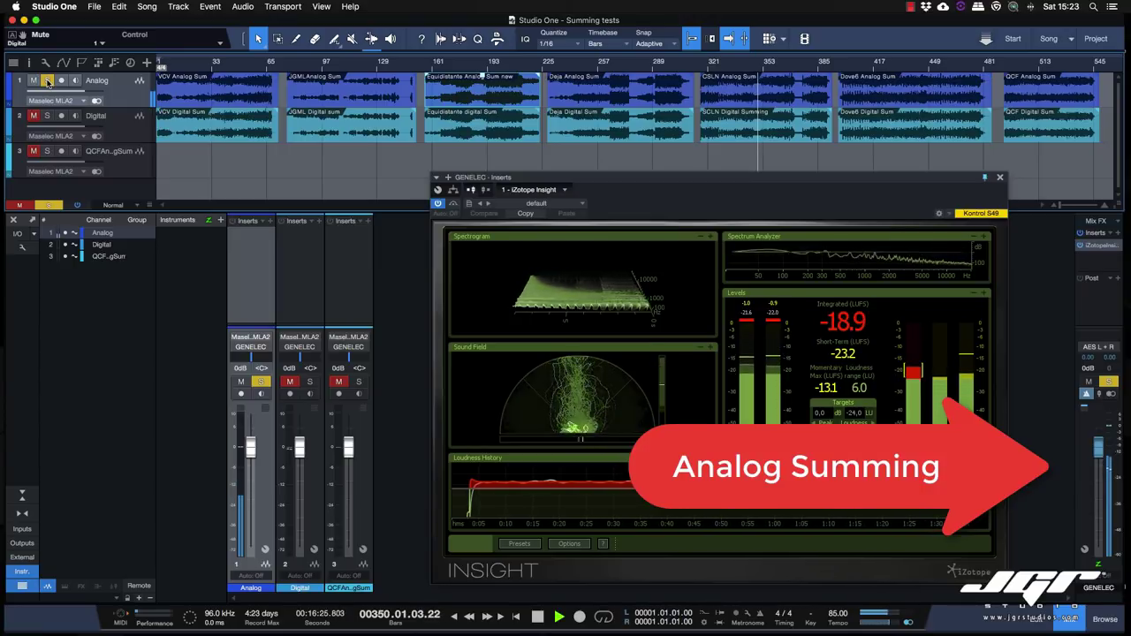
key("space")
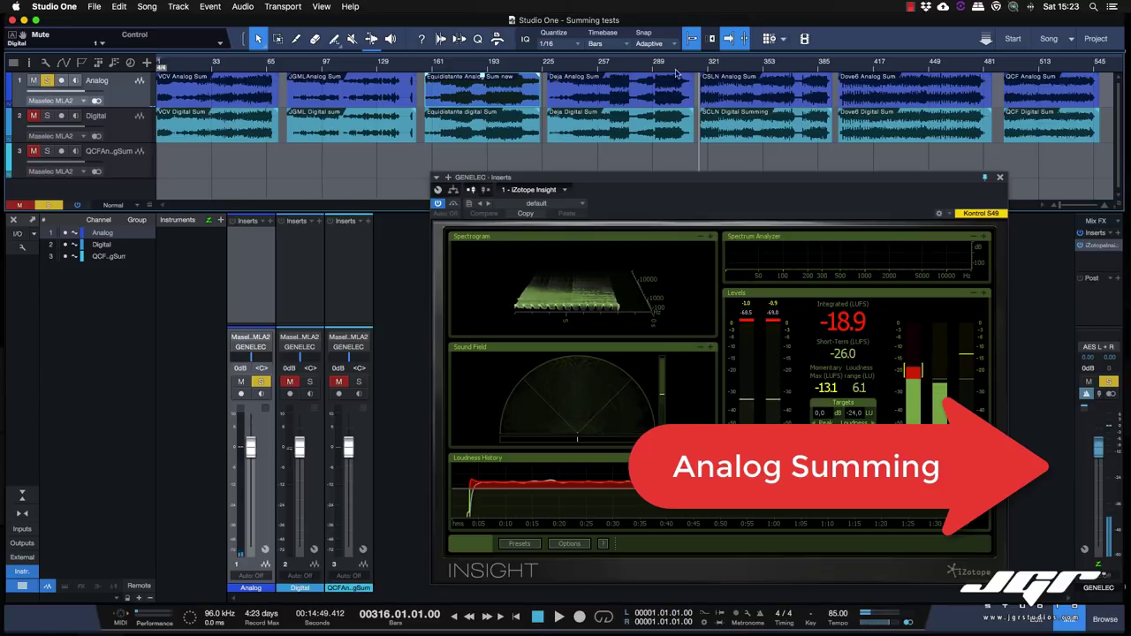
Step: Play the Dove6 sums from their beginning, starting with the digital version, and alternate the Analog track's solo to compare both
left_click(840, 68)
key("s")
key("m")
key("space")
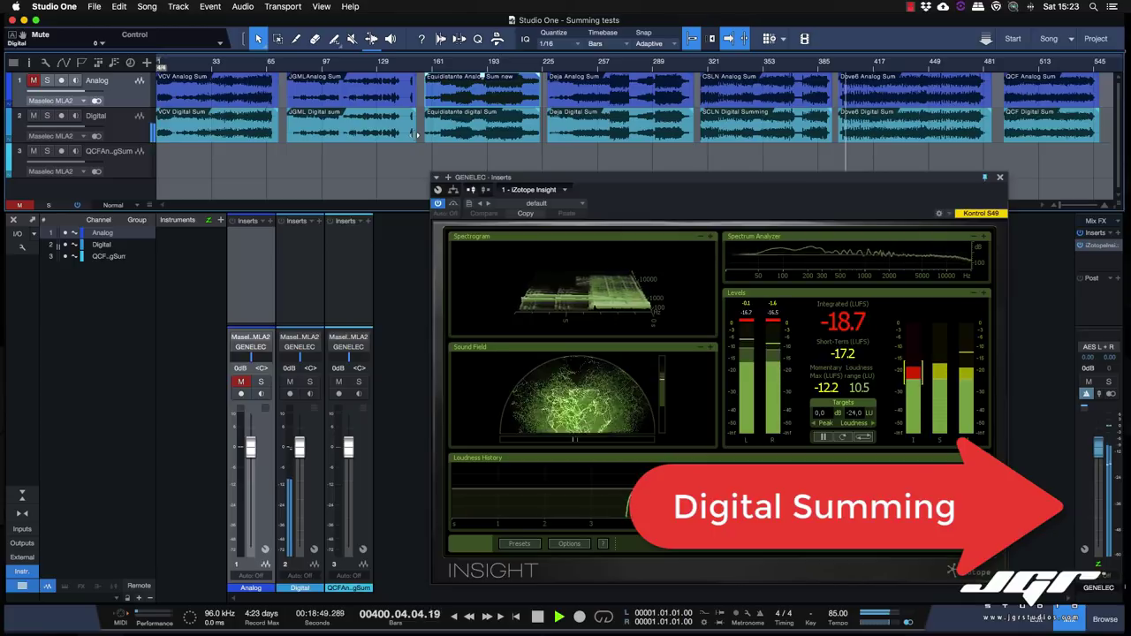
left_click(47, 81)
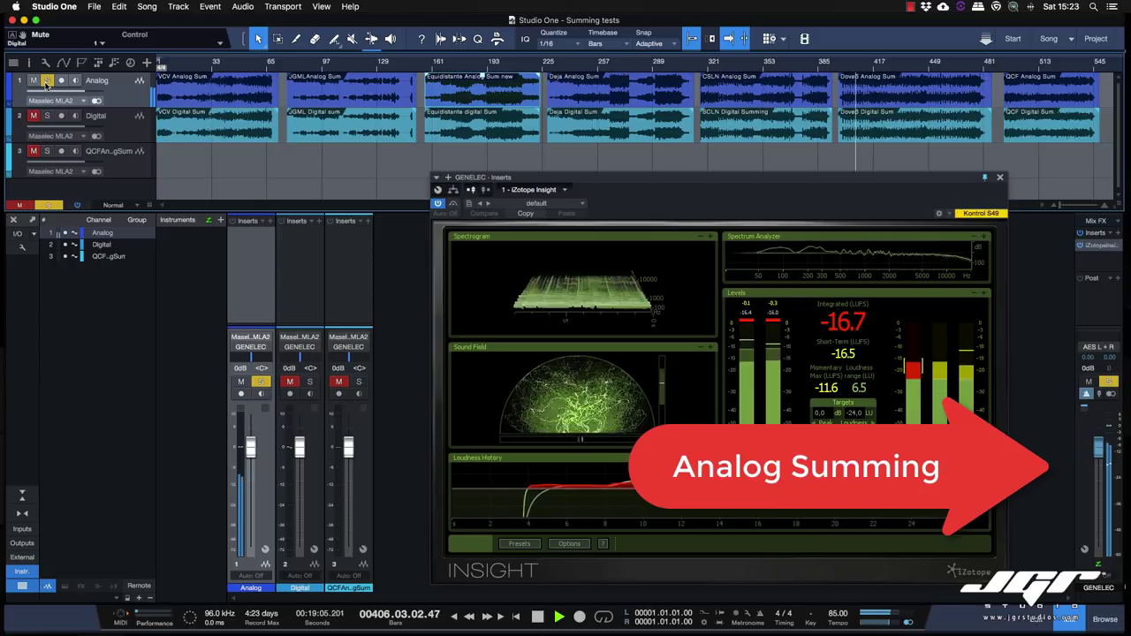
left_click(46, 82)
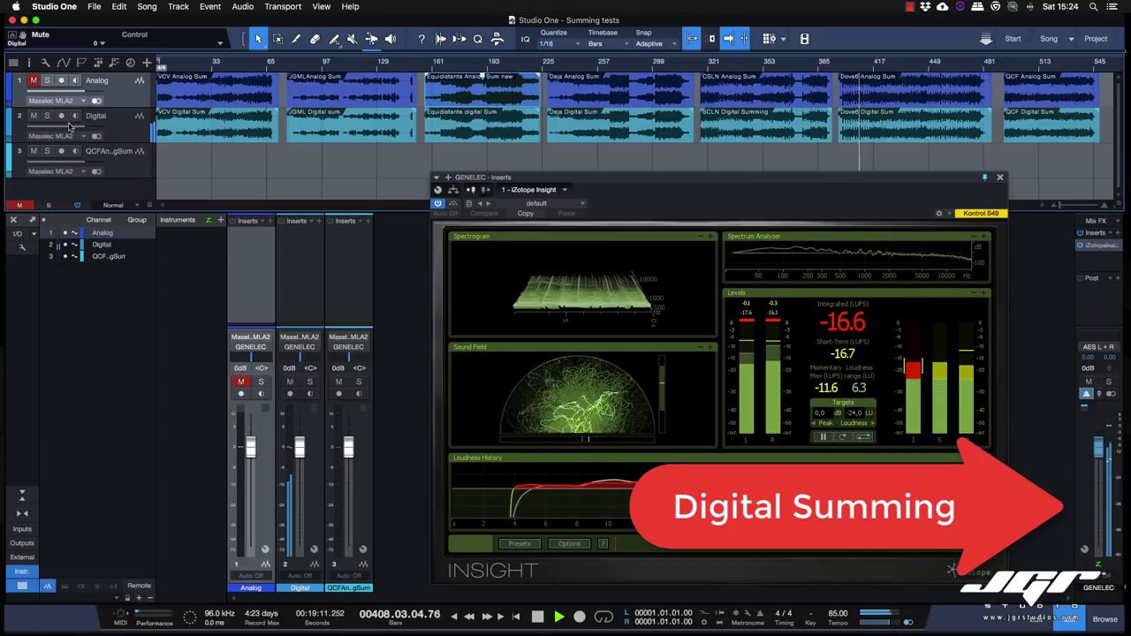
left_click(121, 131)
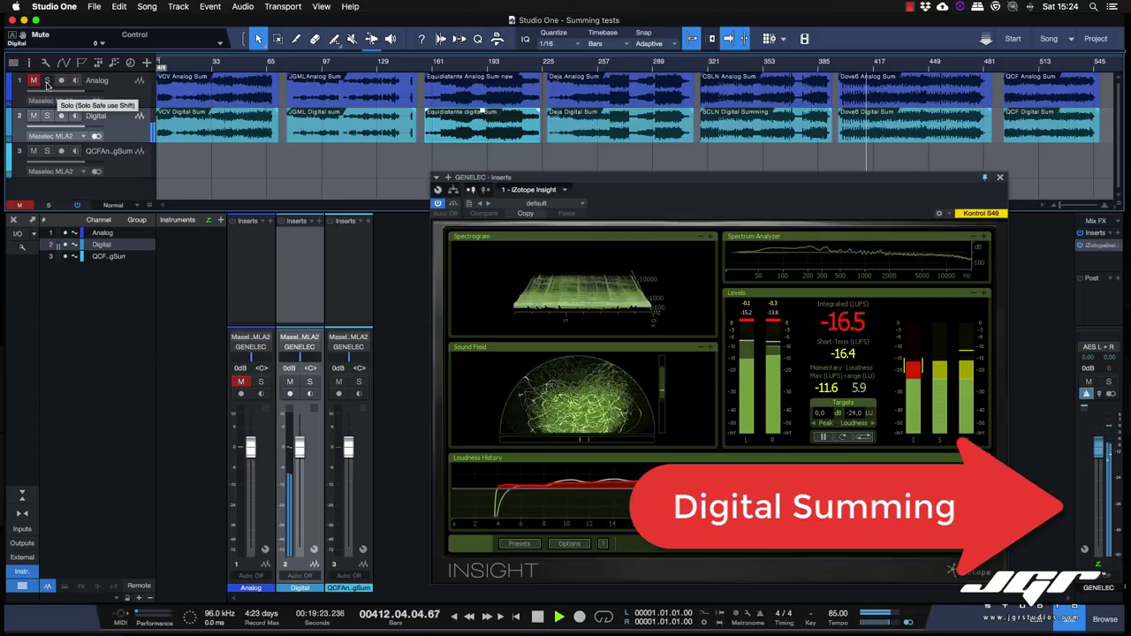
left_click(47, 81)
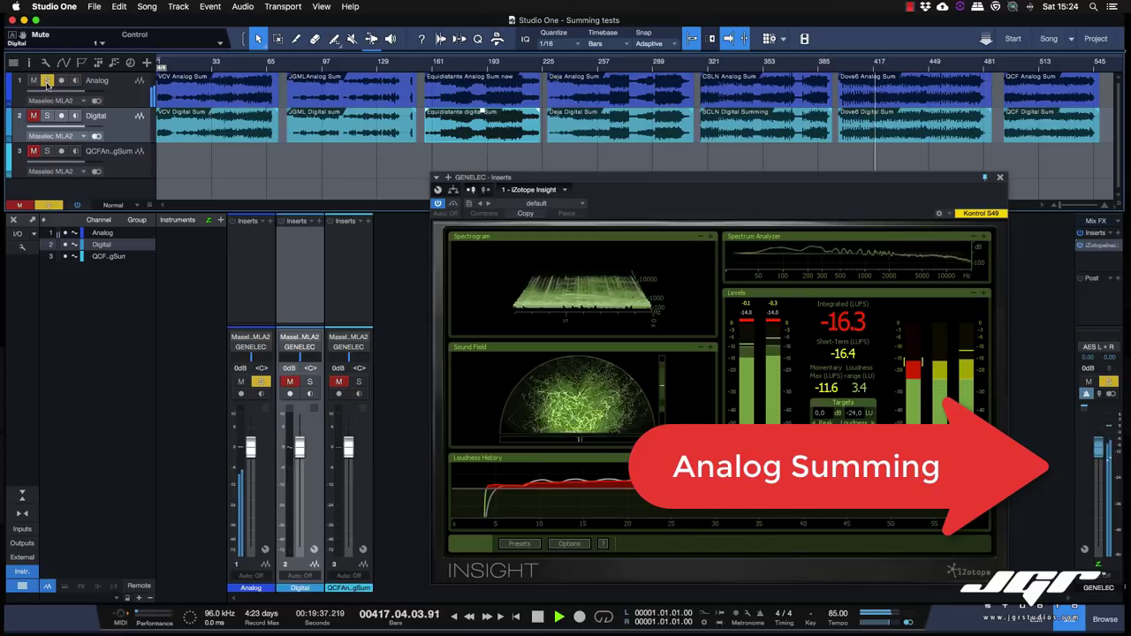
left_click(47, 80)
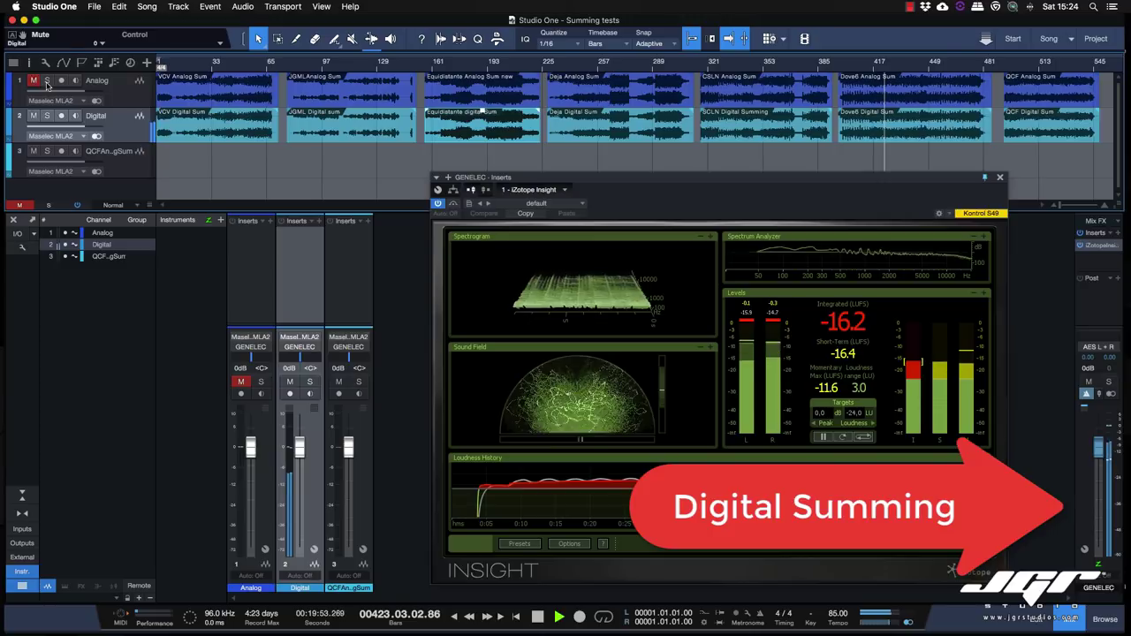
left_click(46, 81)
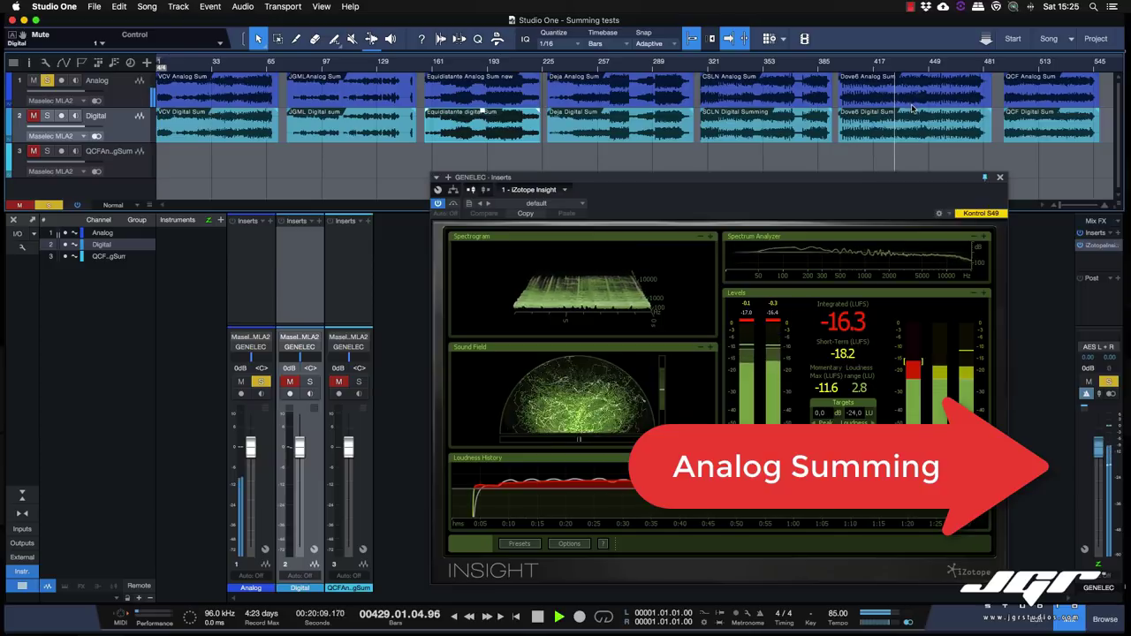
Step: Play the QCF sums from just before their beginning, alternating the Analog track's solo to compare both versions, and stop playback
left_click(999, 68)
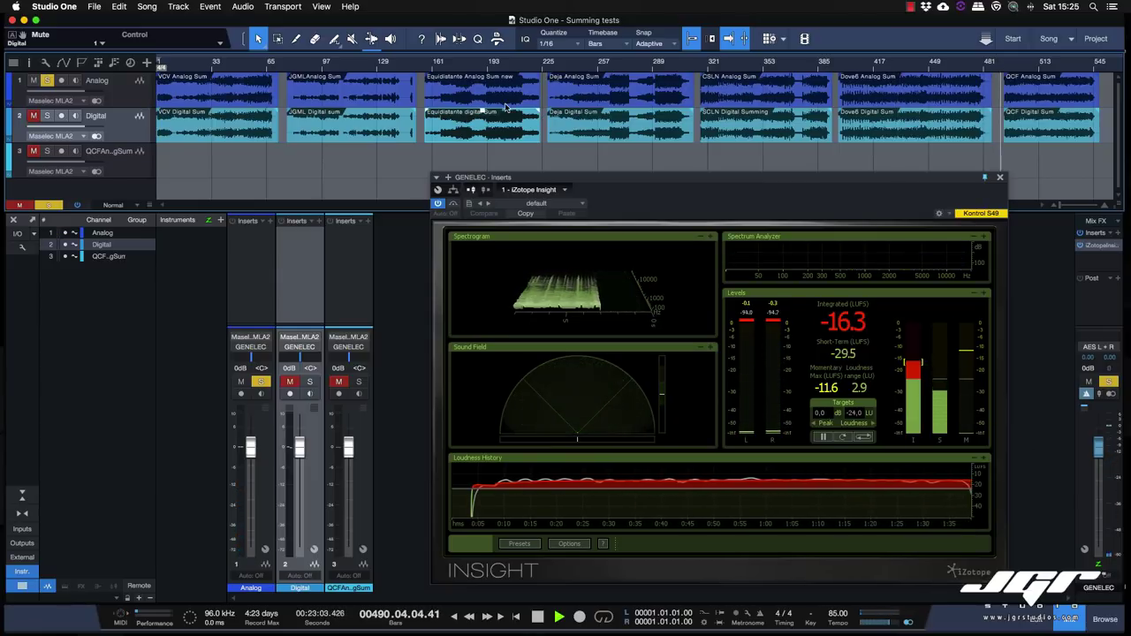
left_click(46, 81)
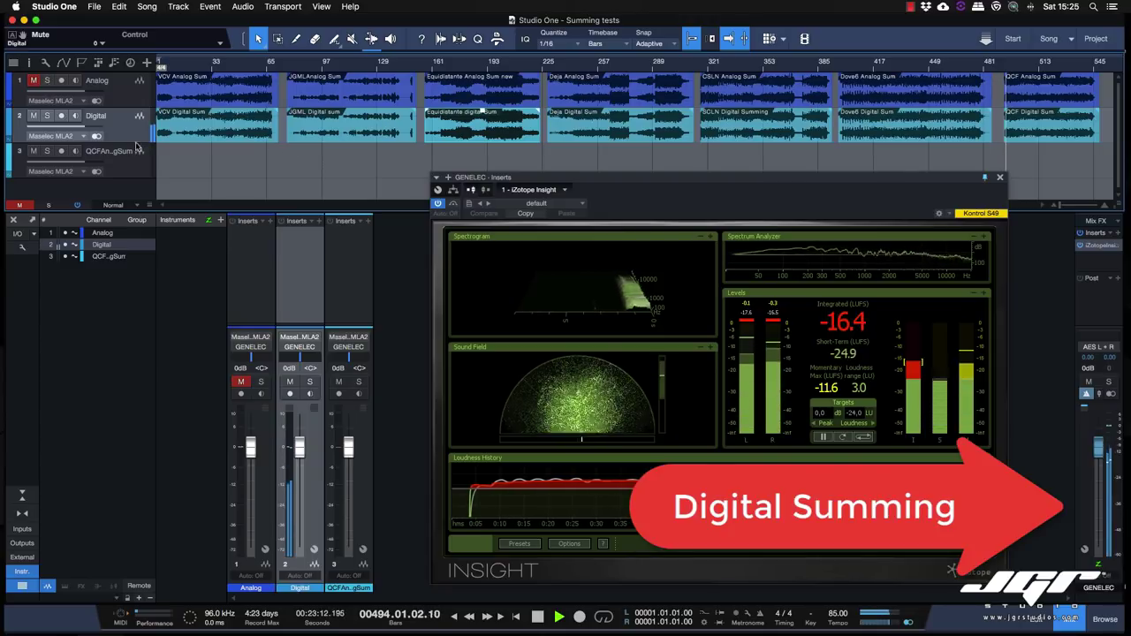
left_click(48, 80)
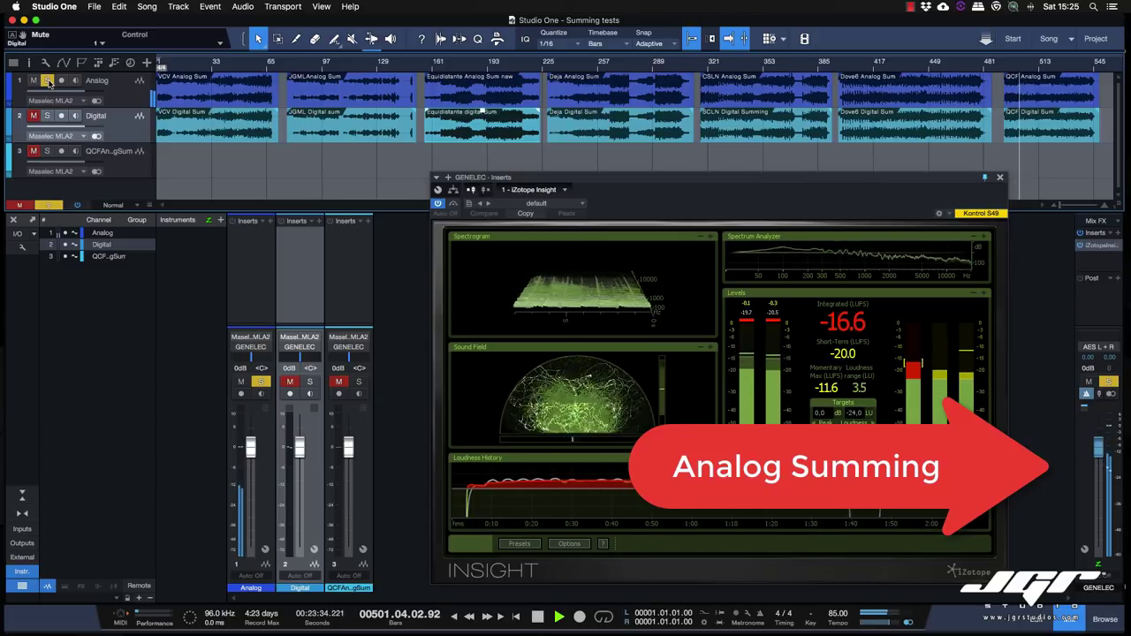
left_click(49, 82)
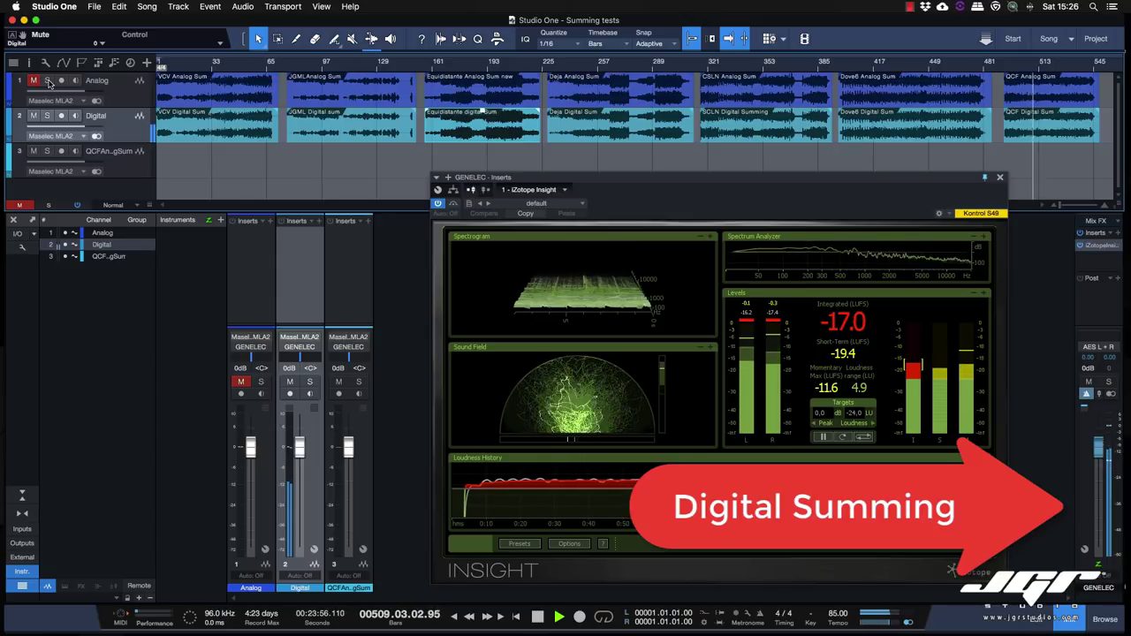
left_click(48, 82)
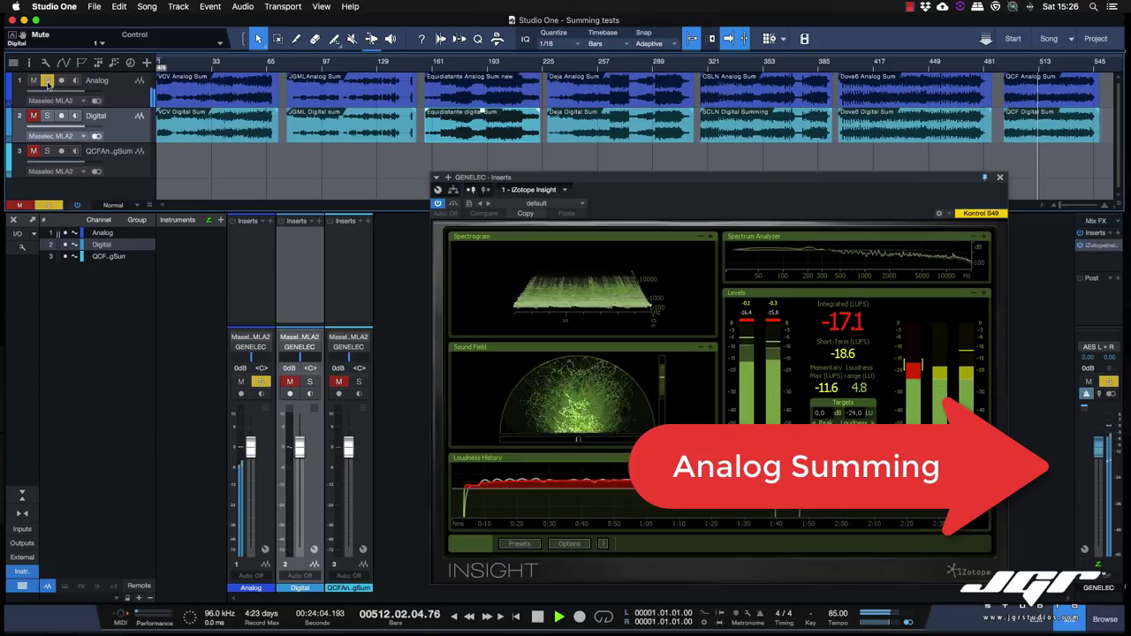
left_click(48, 82)
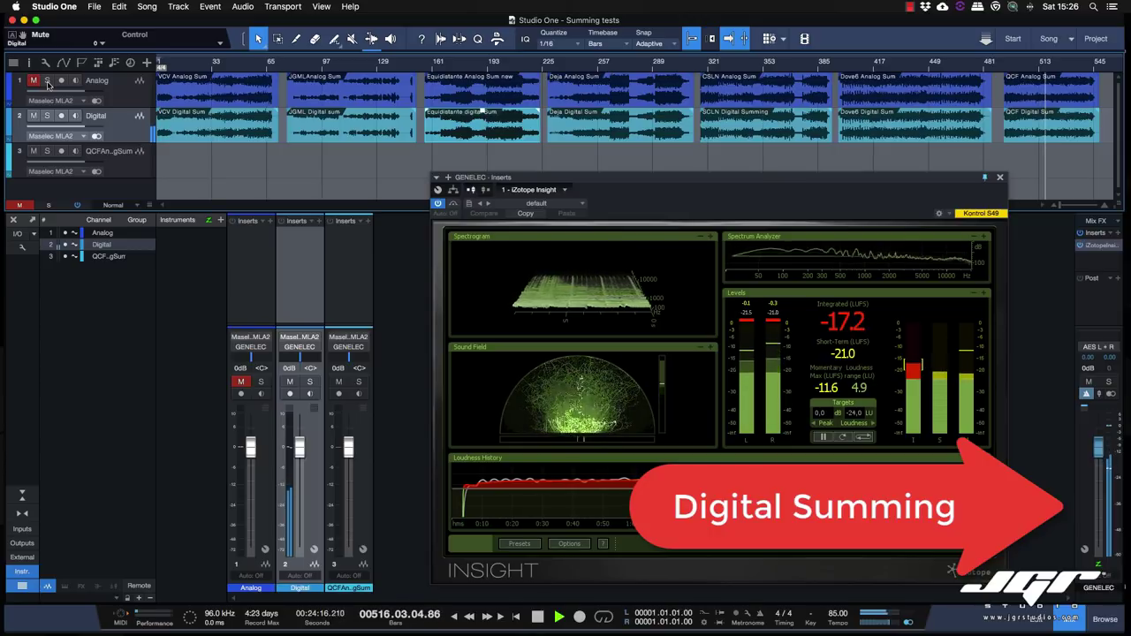
left_click(48, 82)
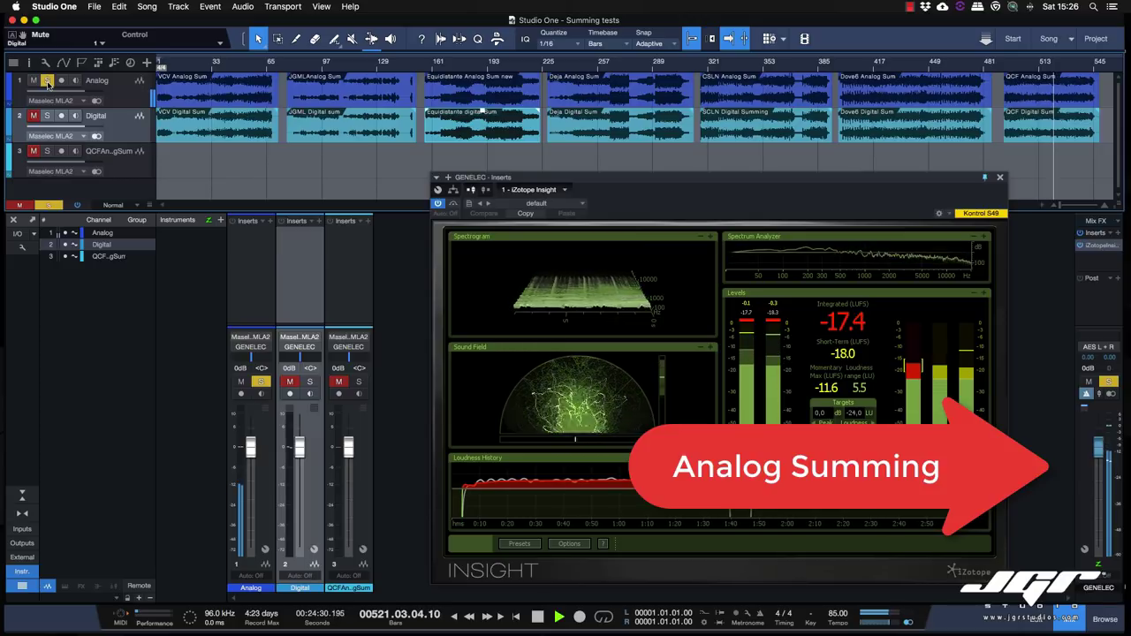
left_click(48, 81)
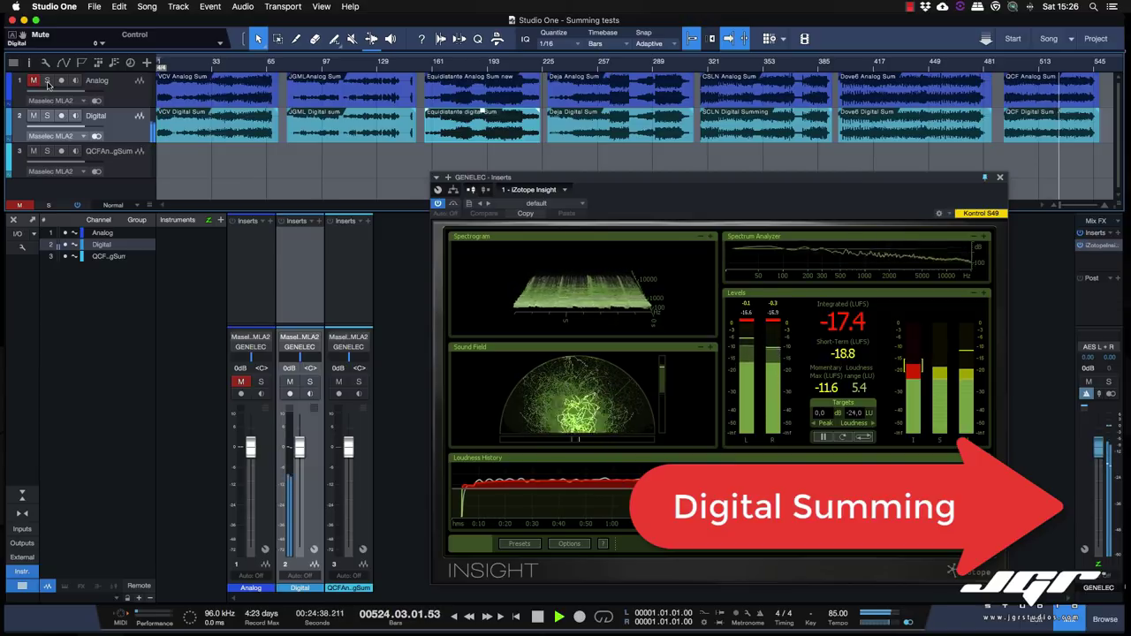
left_click(48, 81)
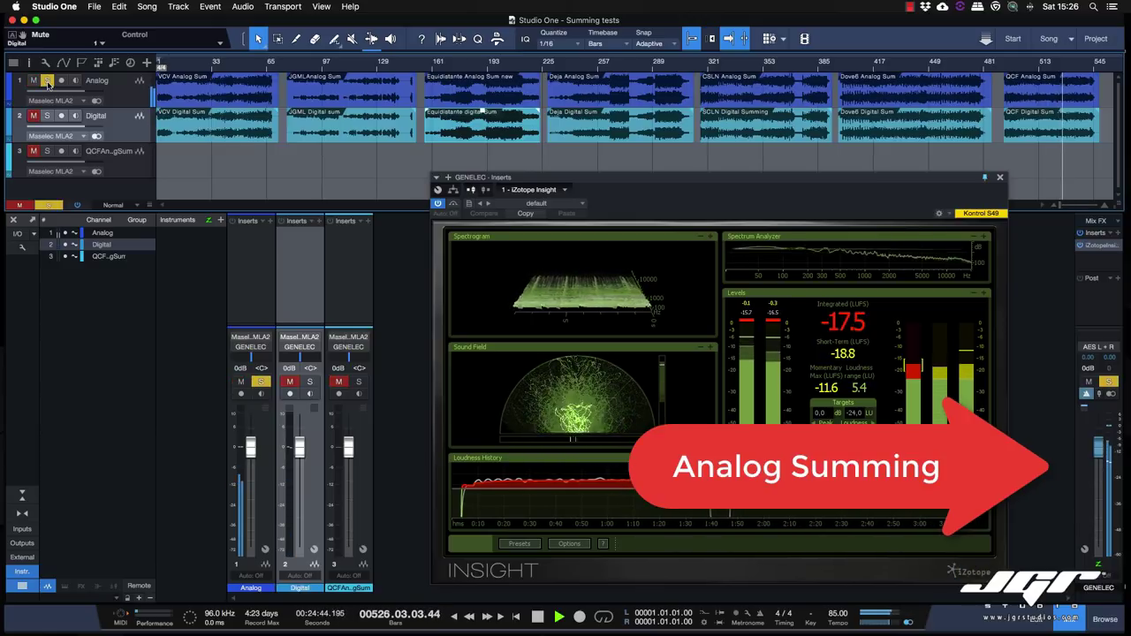
left_click(47, 81)
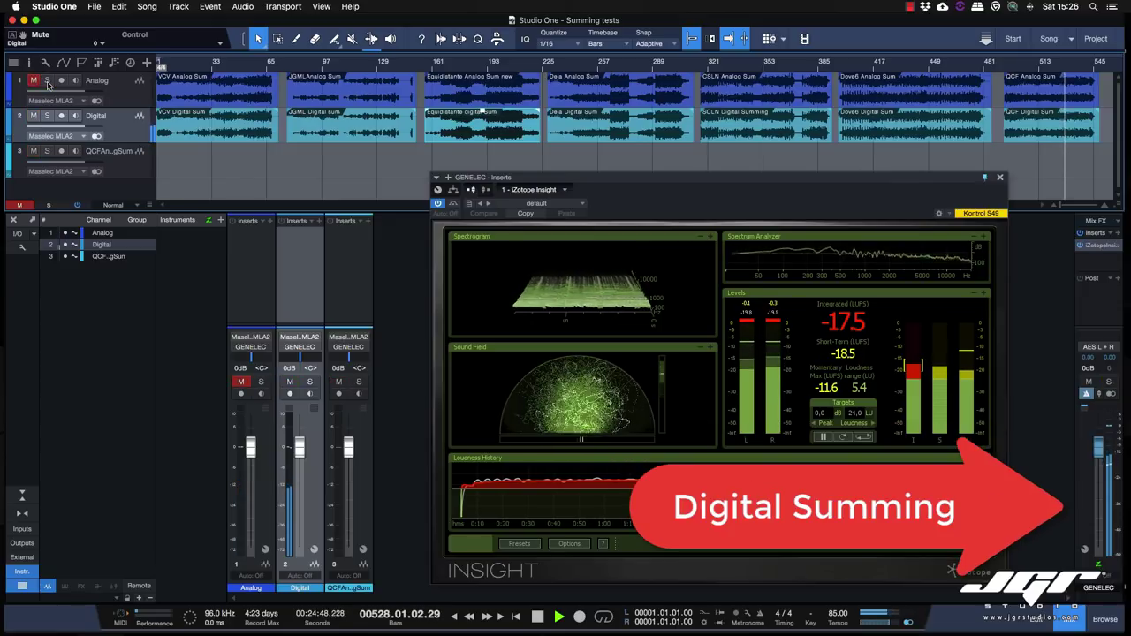
left_click(48, 81)
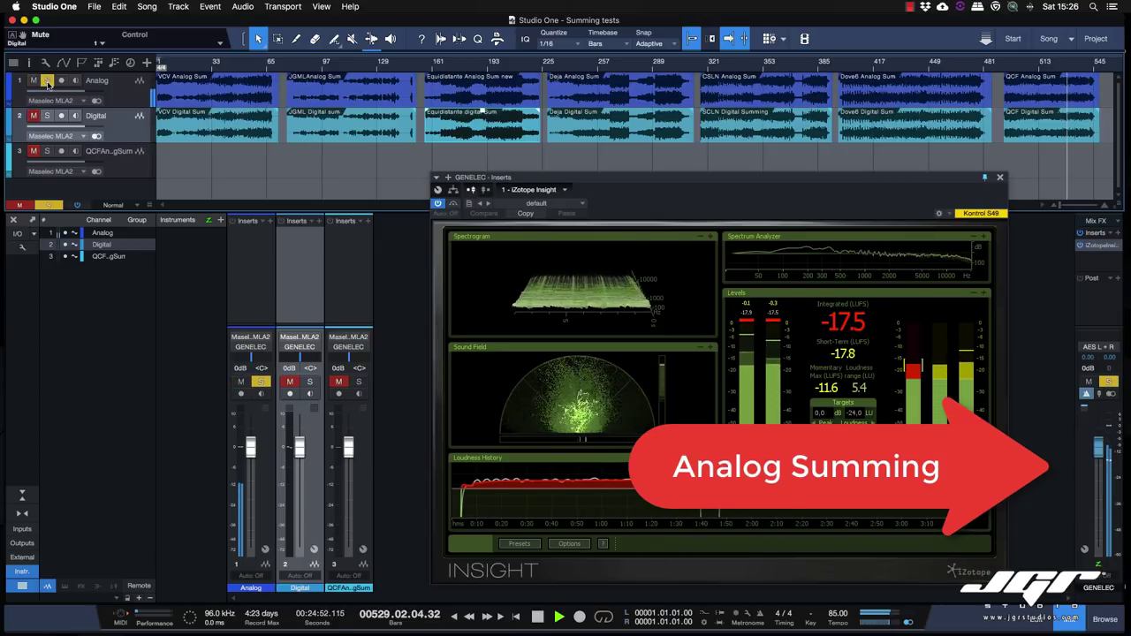
key("space")
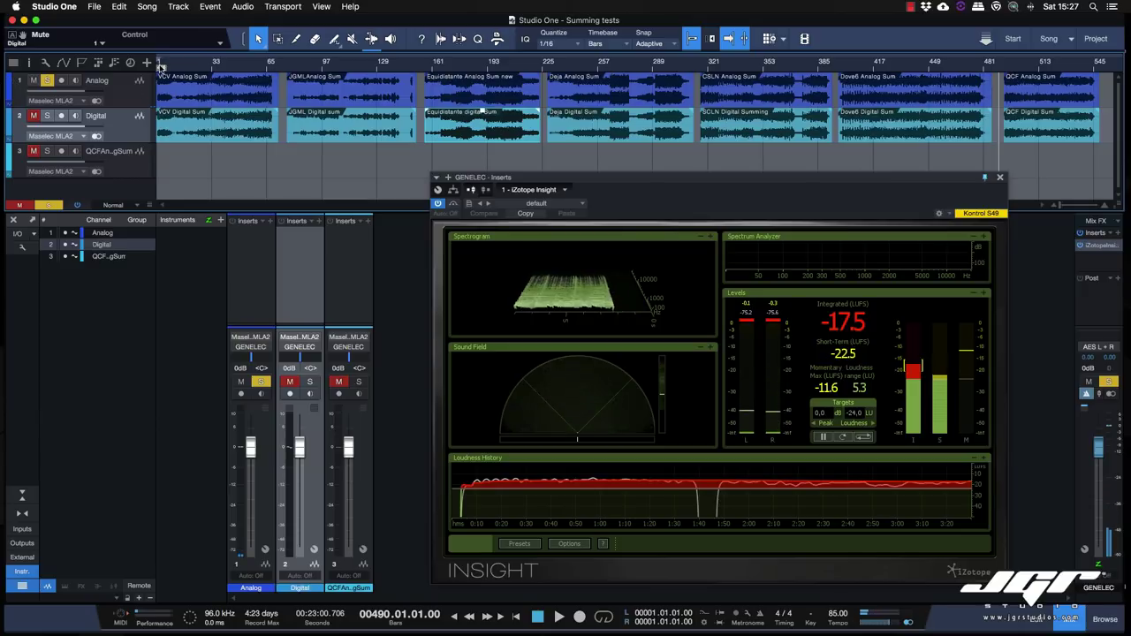
Step: Return to the start of the session and play the VCV sums, beginning with the digital version
left_click(170, 63)
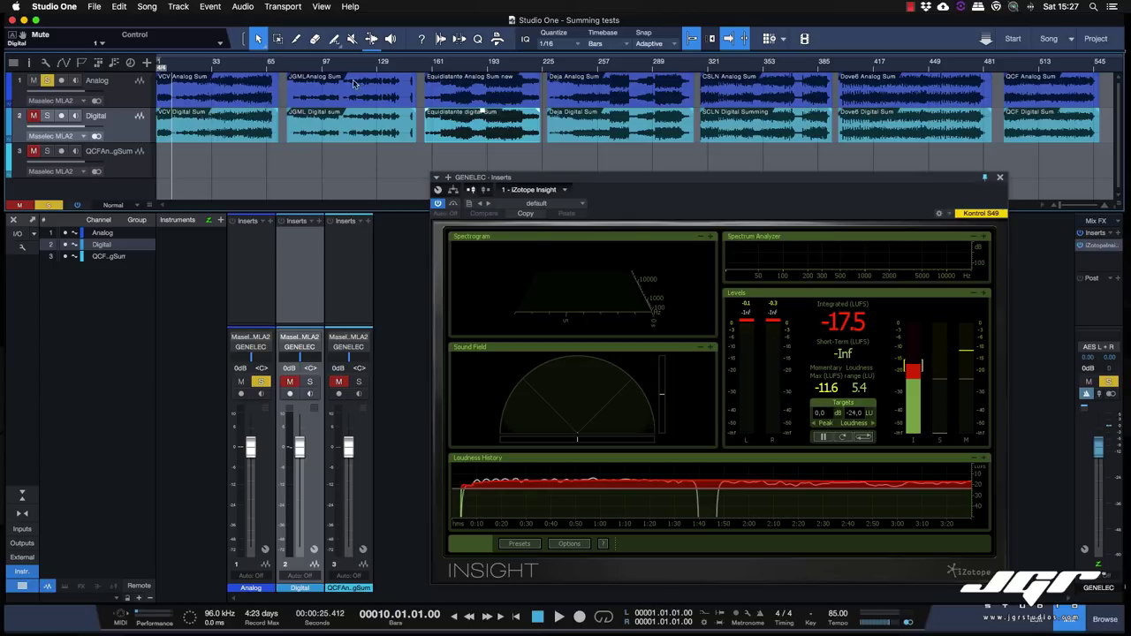
key("Home")
key("space")
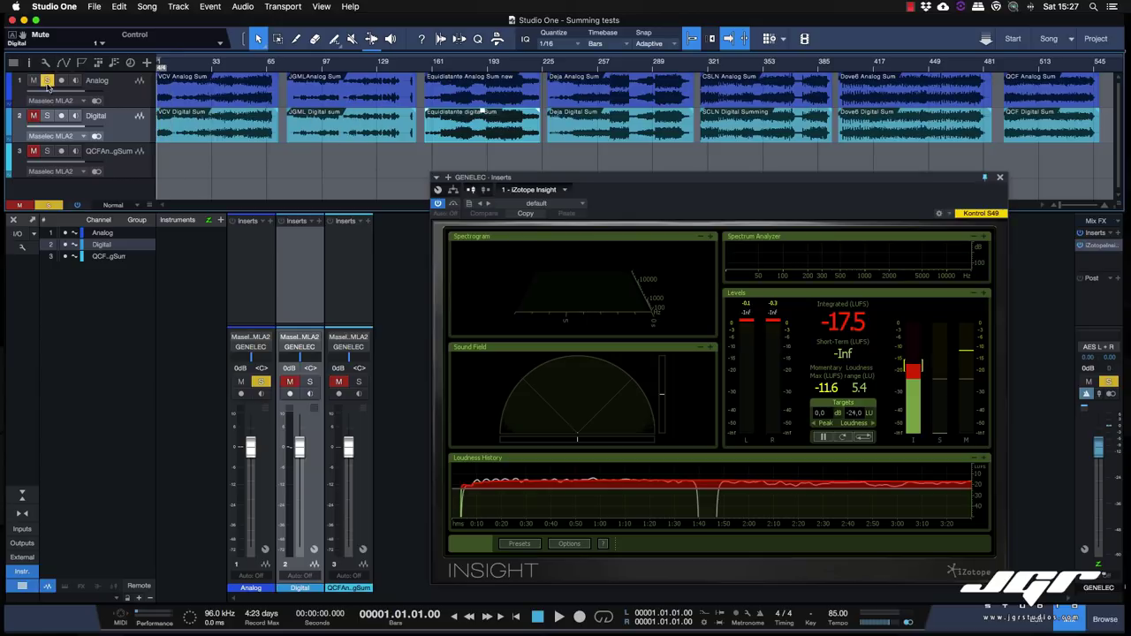
left_click(33, 81)
left_click(47, 81)
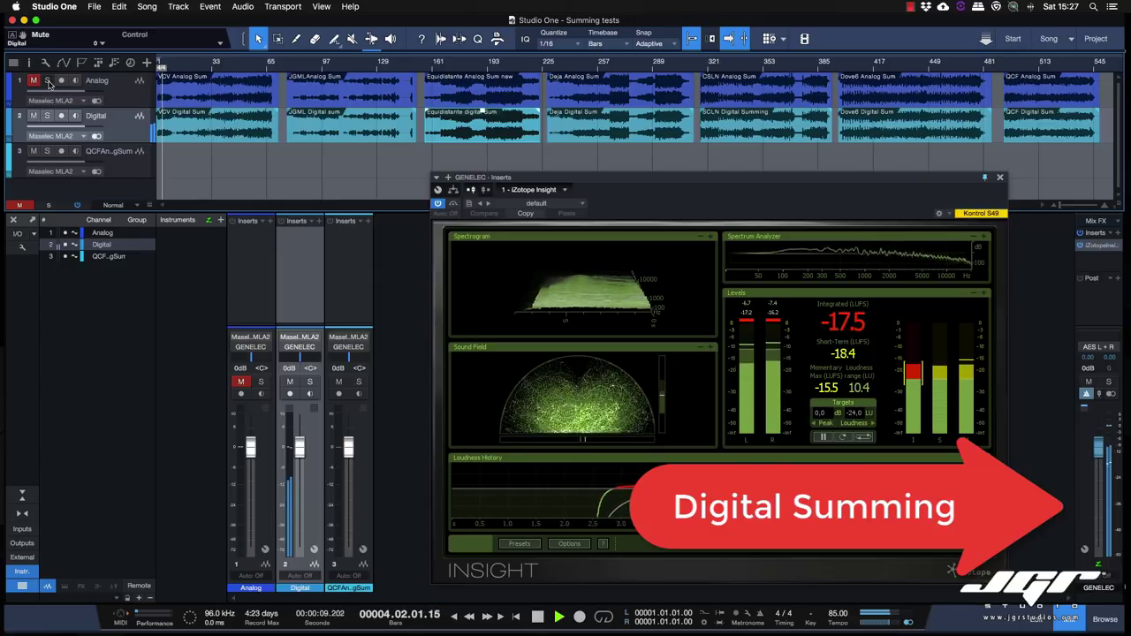
Step: Toggle the Analog track's solo repeatedly while the VCV song plays to compare its analog and digital sums
left_click(49, 80)
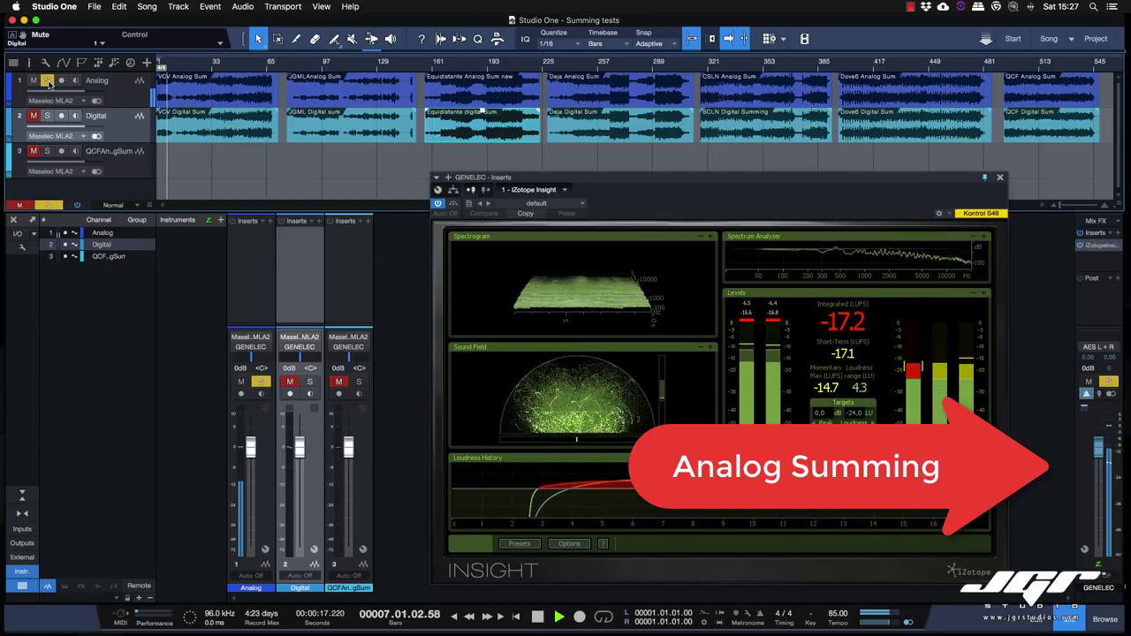
left_click(47, 81)
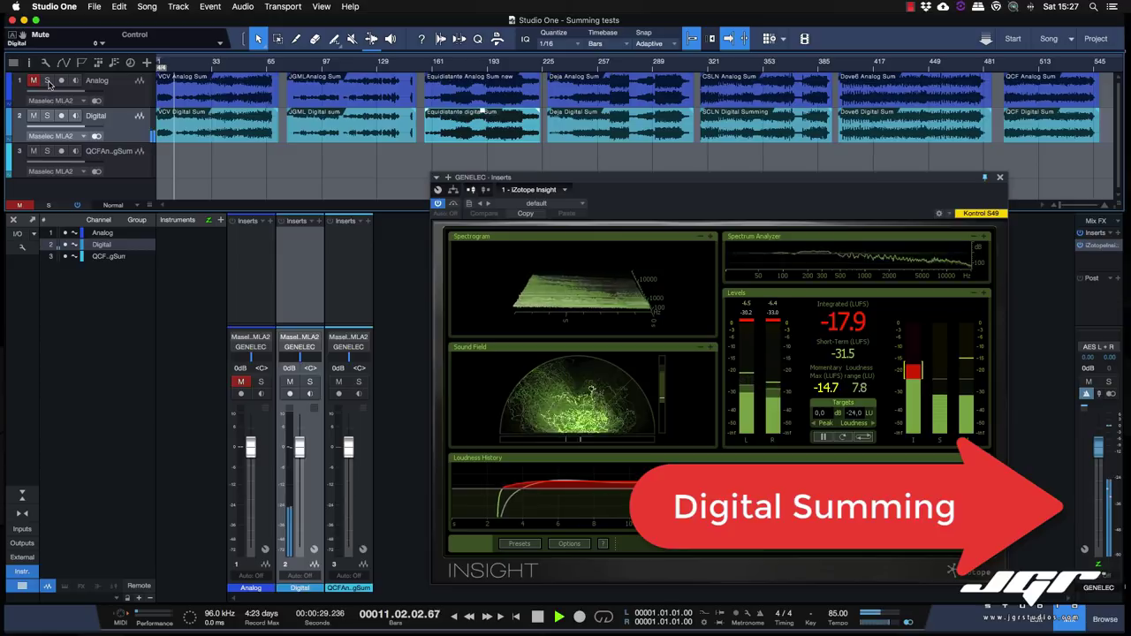
left_click(48, 82)
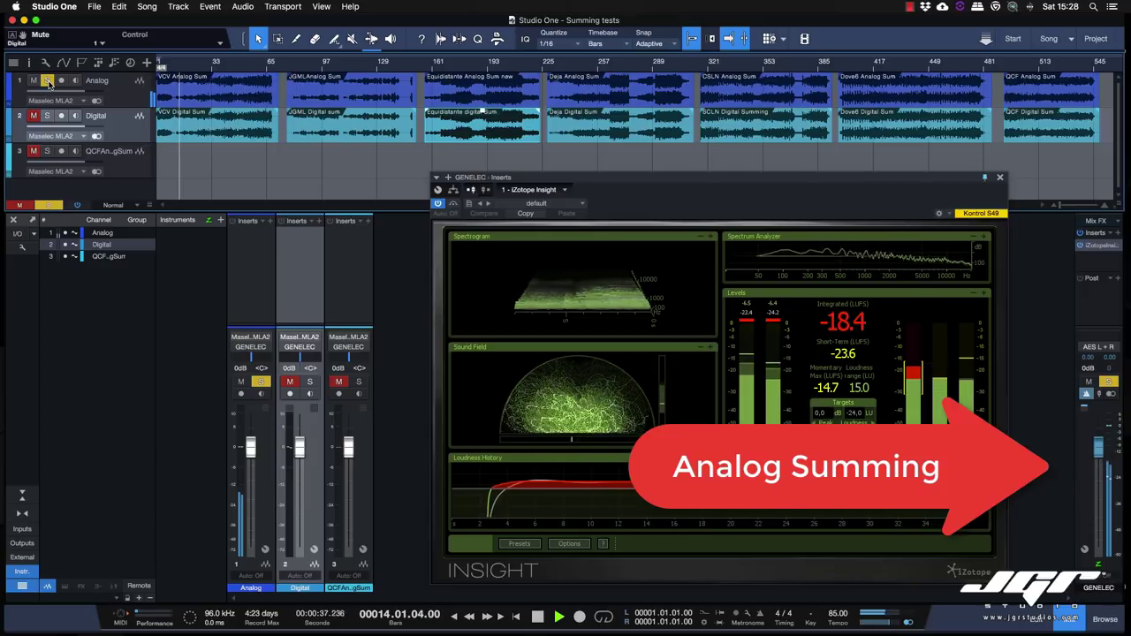
left_click(48, 82)
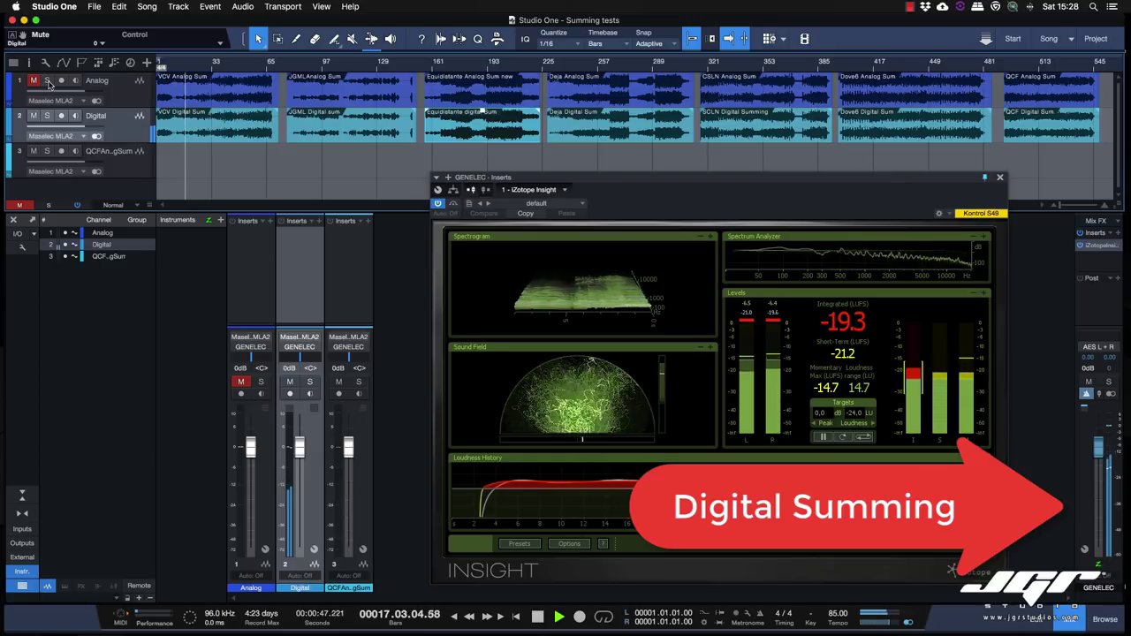
left_click(48, 80)
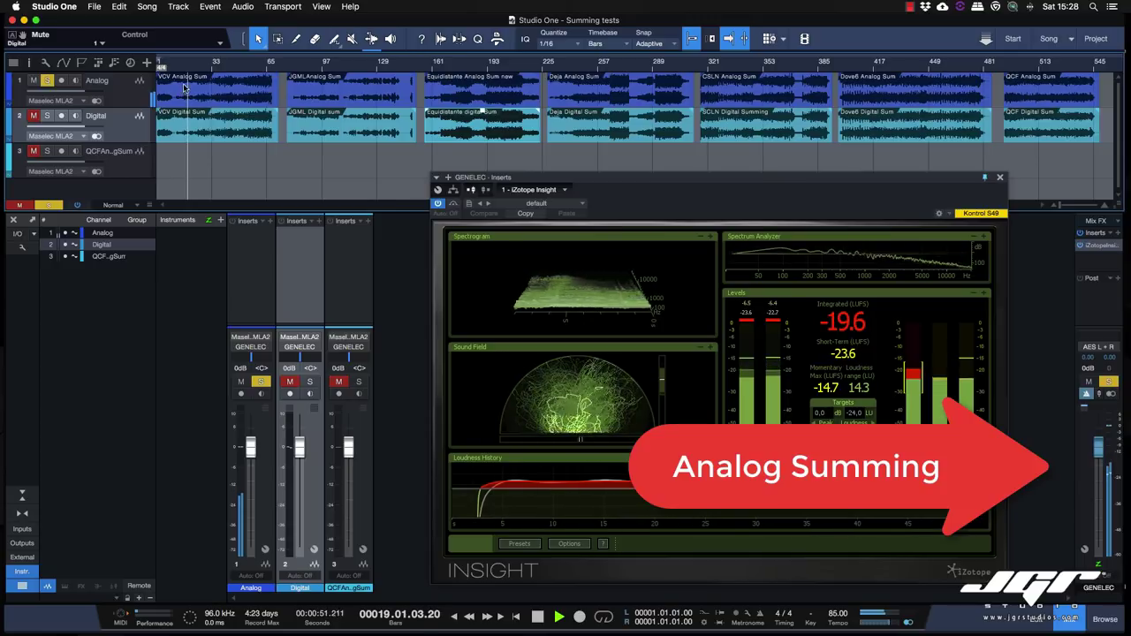
left_click(48, 80)
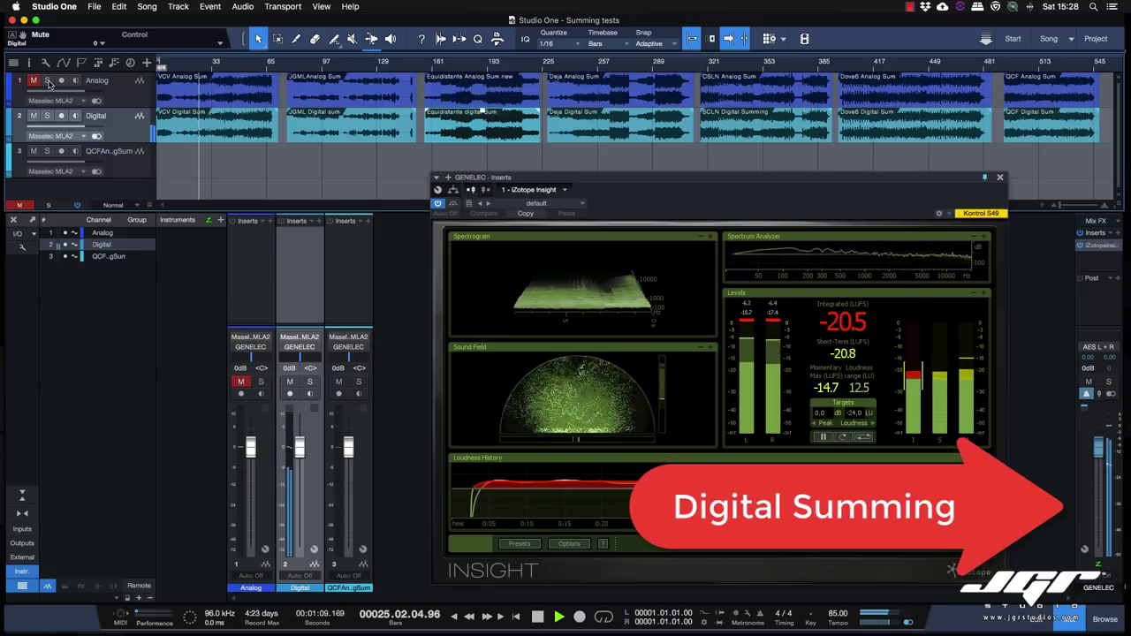
left_click(47, 80)
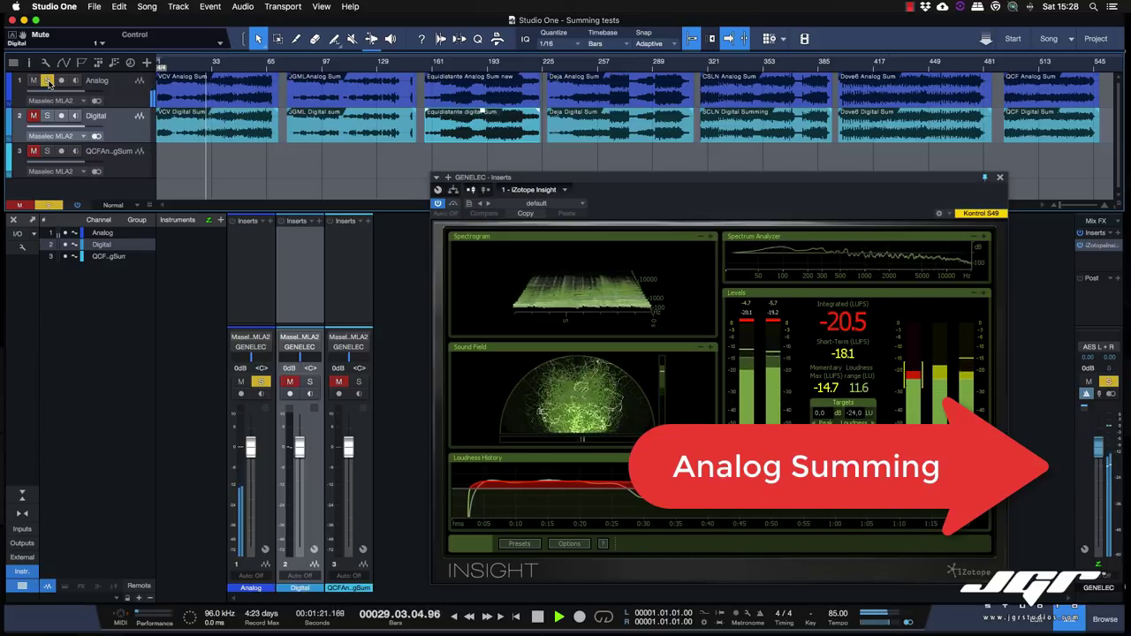
left_click(48, 81)
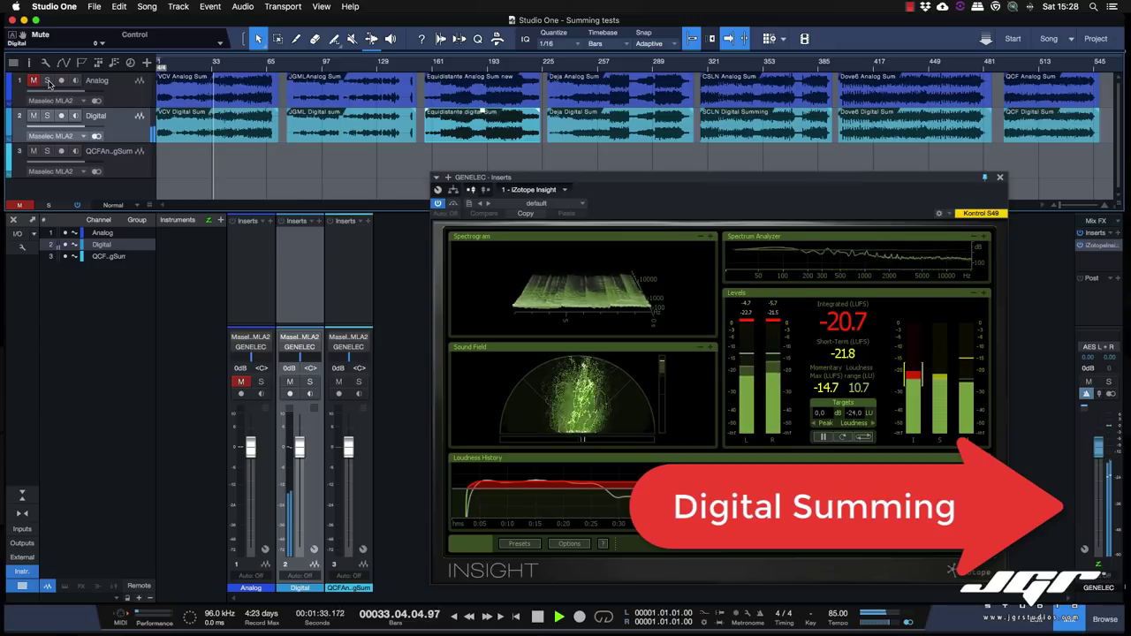
left_click(49, 81)
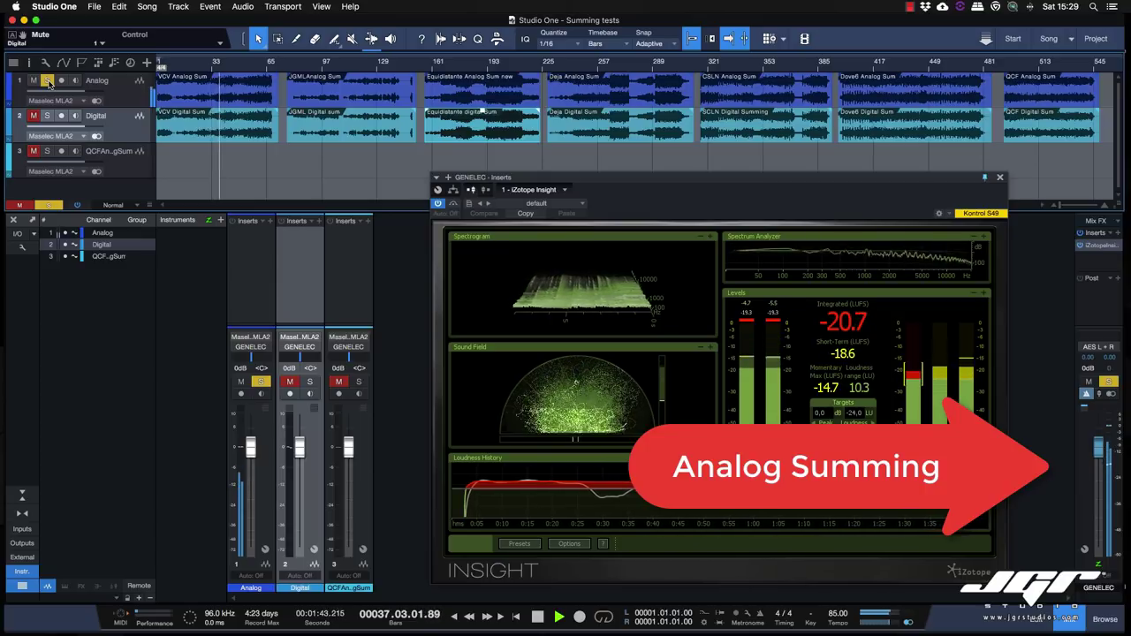
left_click(49, 82)
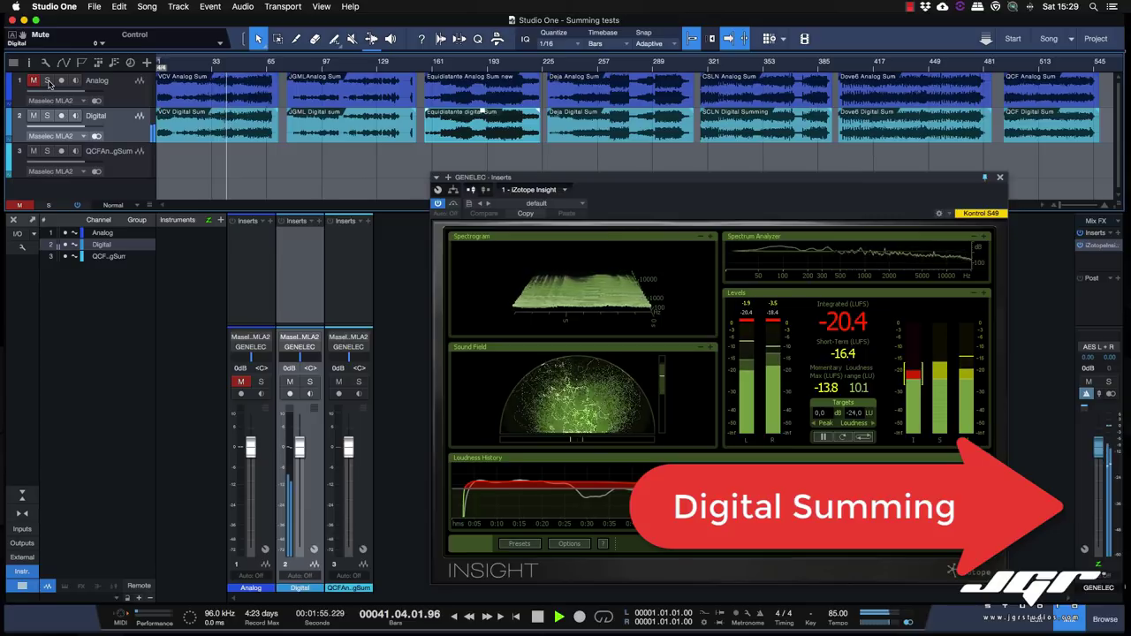
left_click(49, 80)
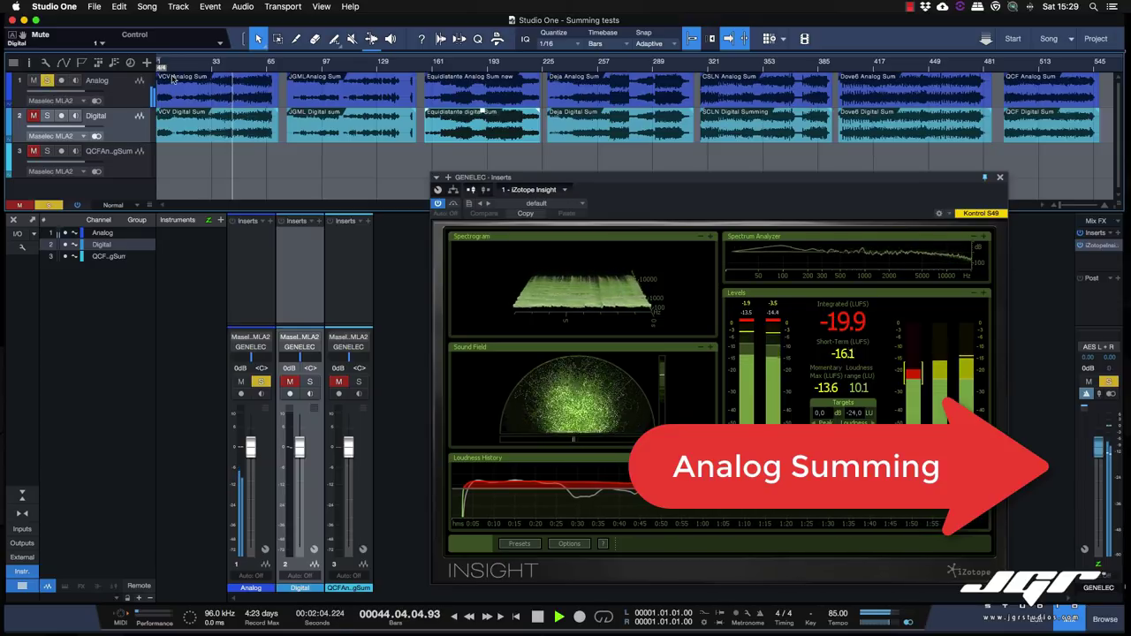
Step: Continue the VCV comparison from bar 54, alternating the Analog track's solo until the song ends, and stop playback with the solo off
left_click(248, 67)
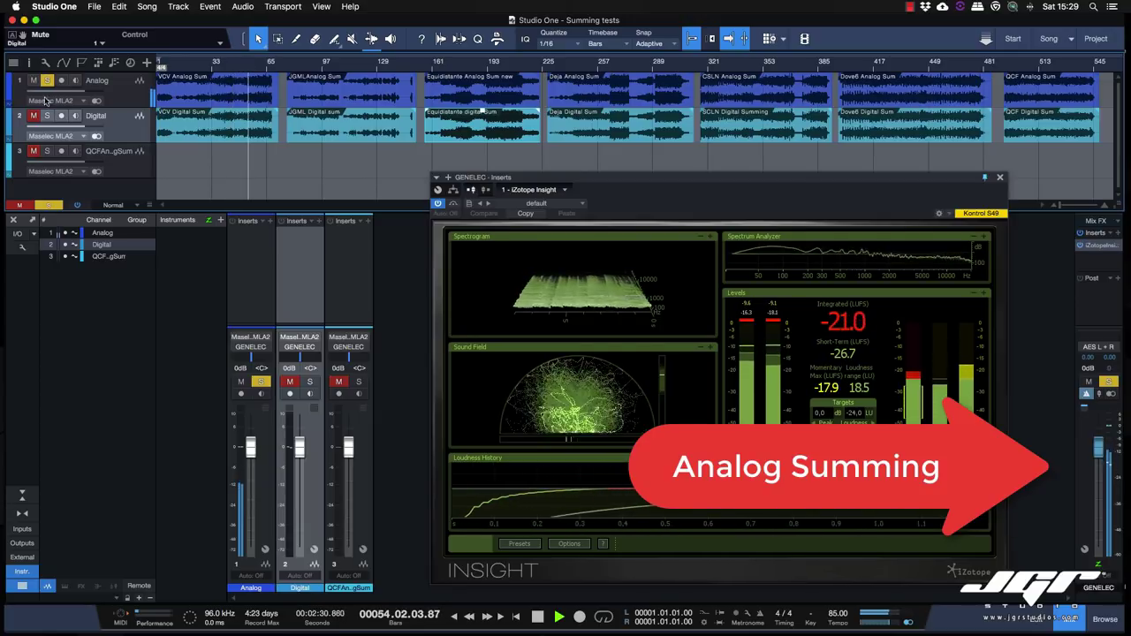
left_click(33, 116)
left_click(47, 80)
left_click(32, 80)
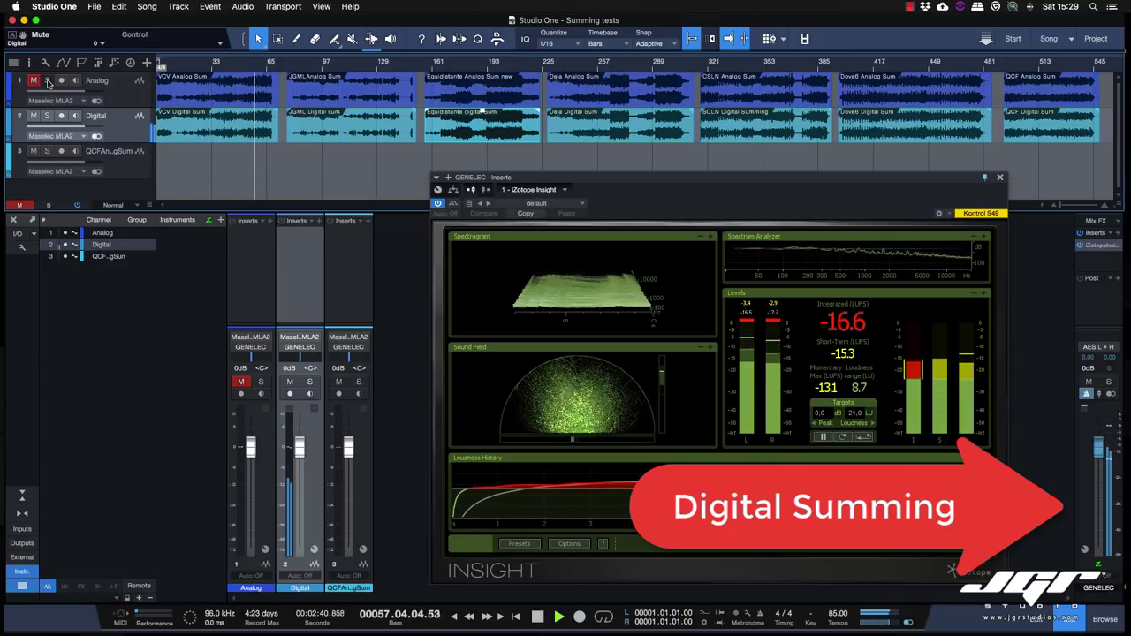
left_click(48, 80)
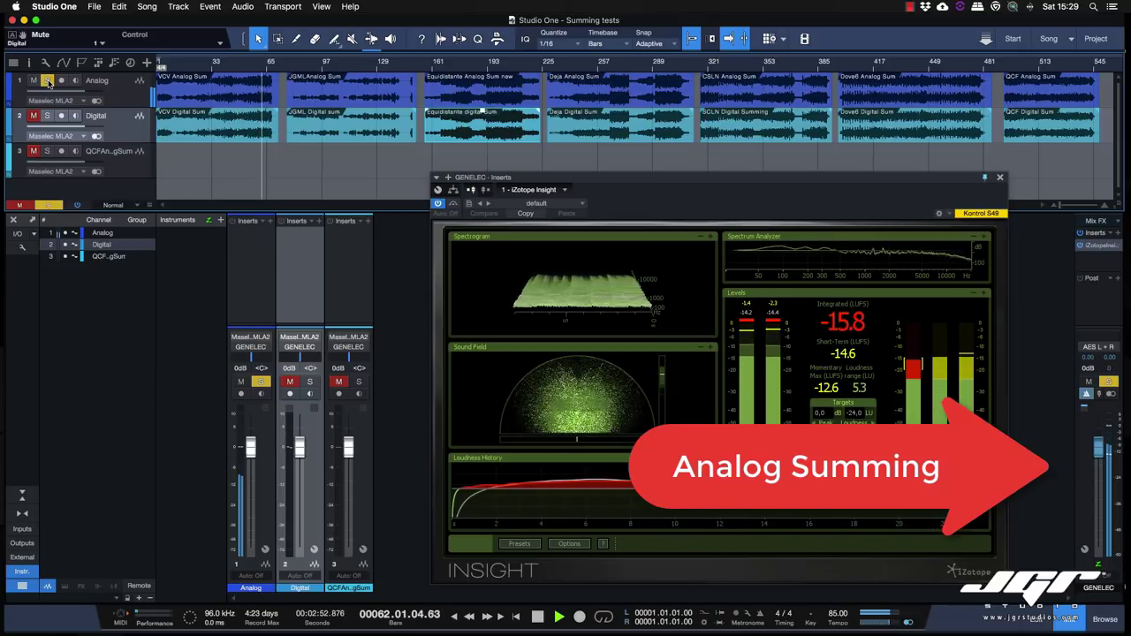
left_click(49, 83)
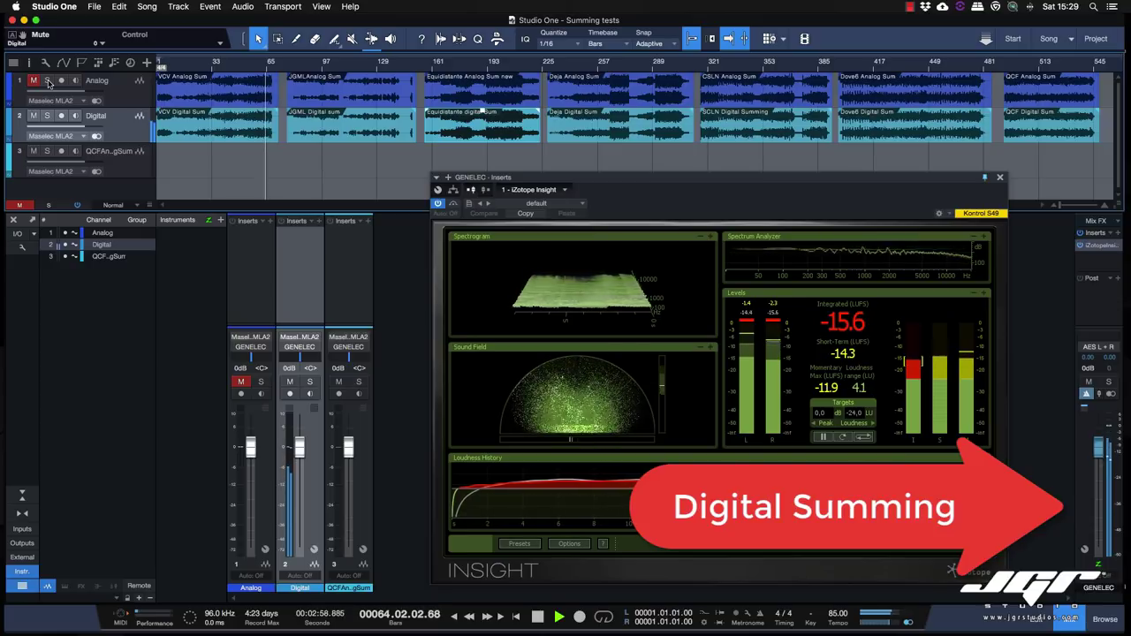
left_click(48, 80)
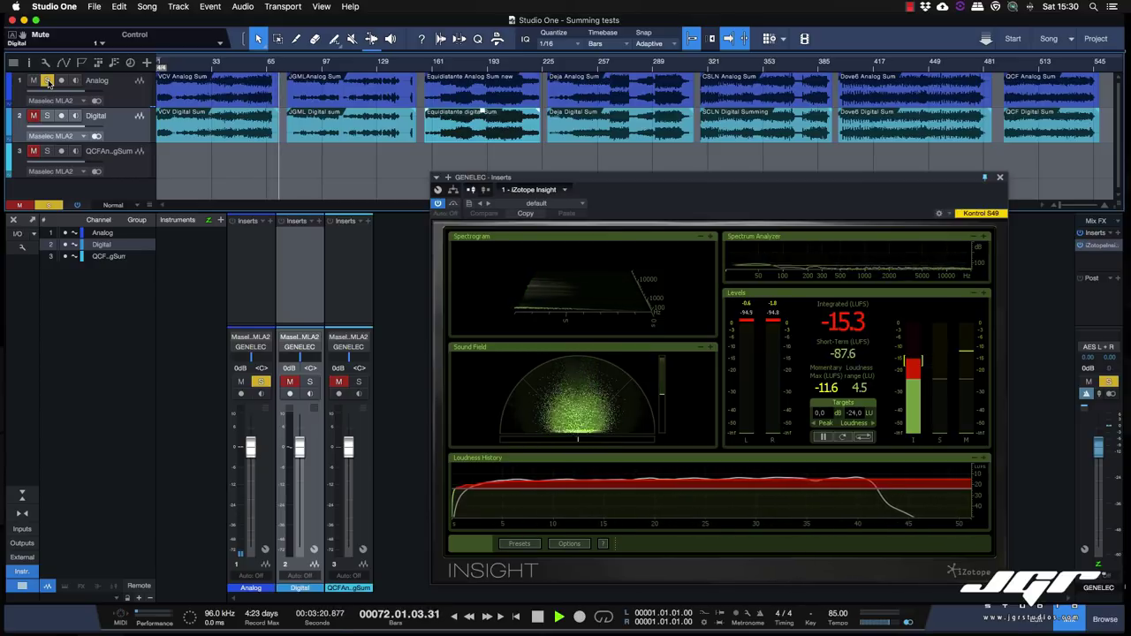
left_click(48, 81)
key("space")
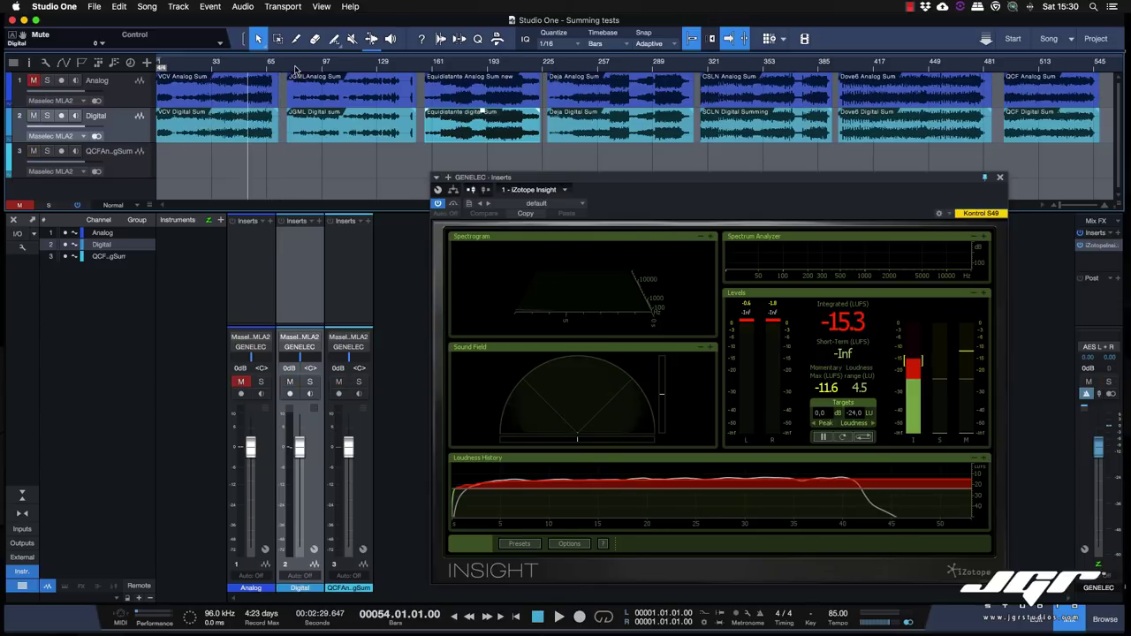
Step: Play the JGML sums from bar 81, starting with the digital version and alternating the Analog track's solo to compare both
left_click(295, 66)
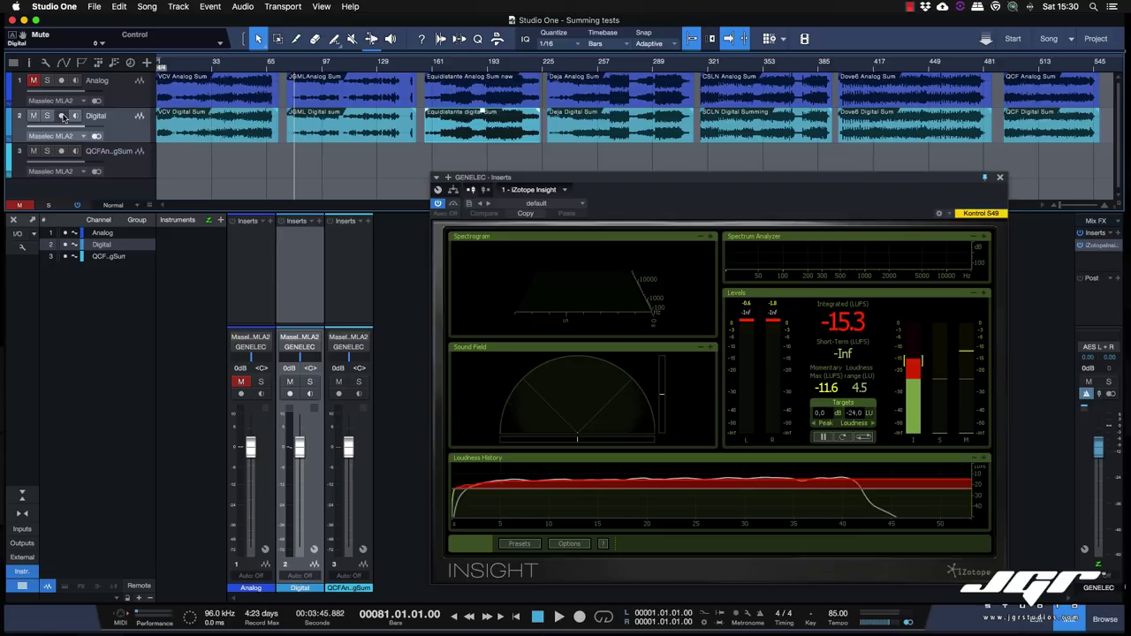
key("space")
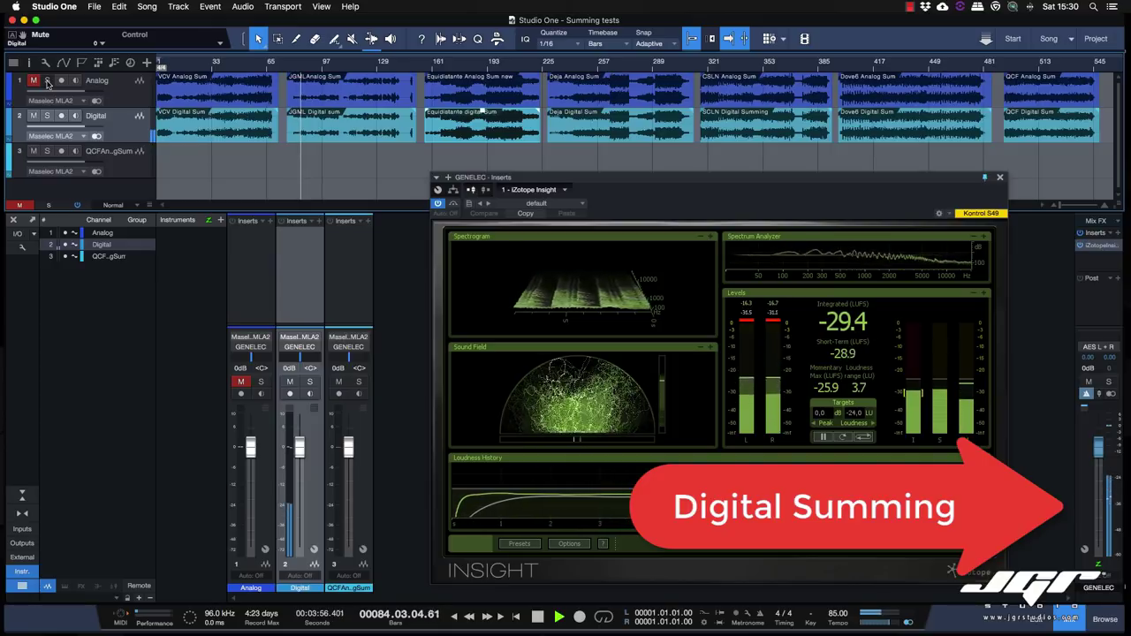
left_click(48, 81)
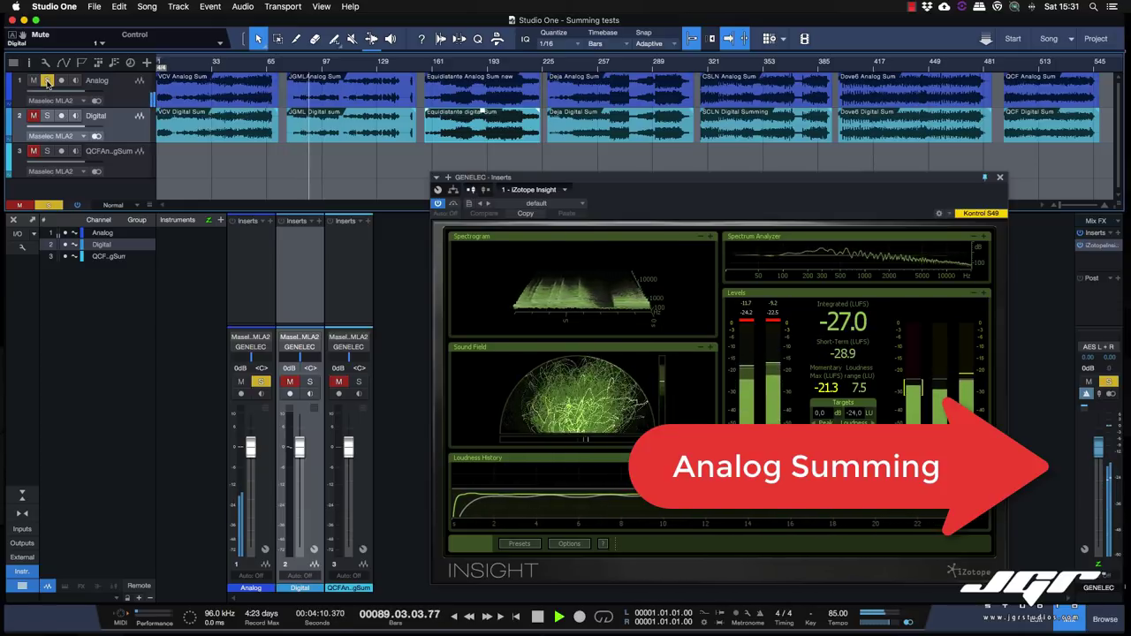
left_click(46, 81)
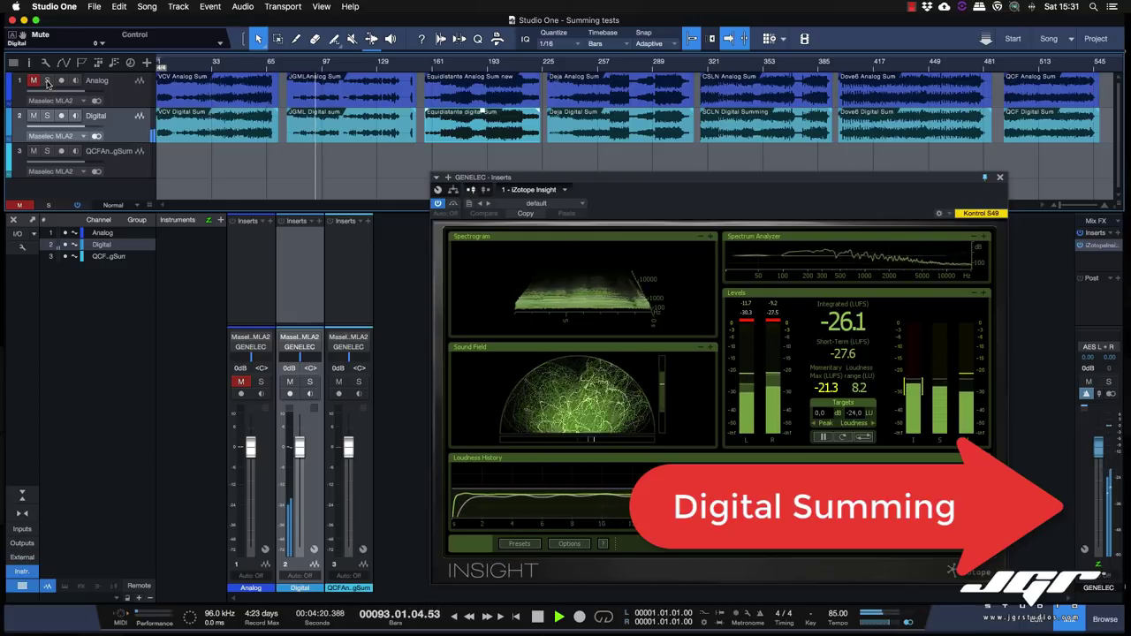
left_click(46, 80)
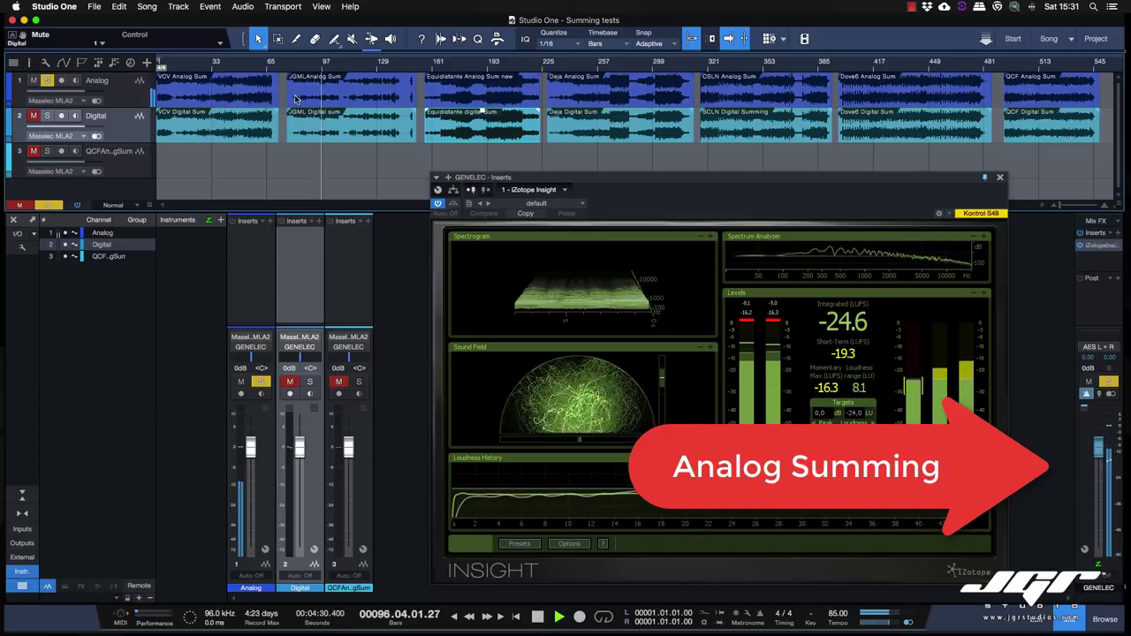
left_click(47, 81)
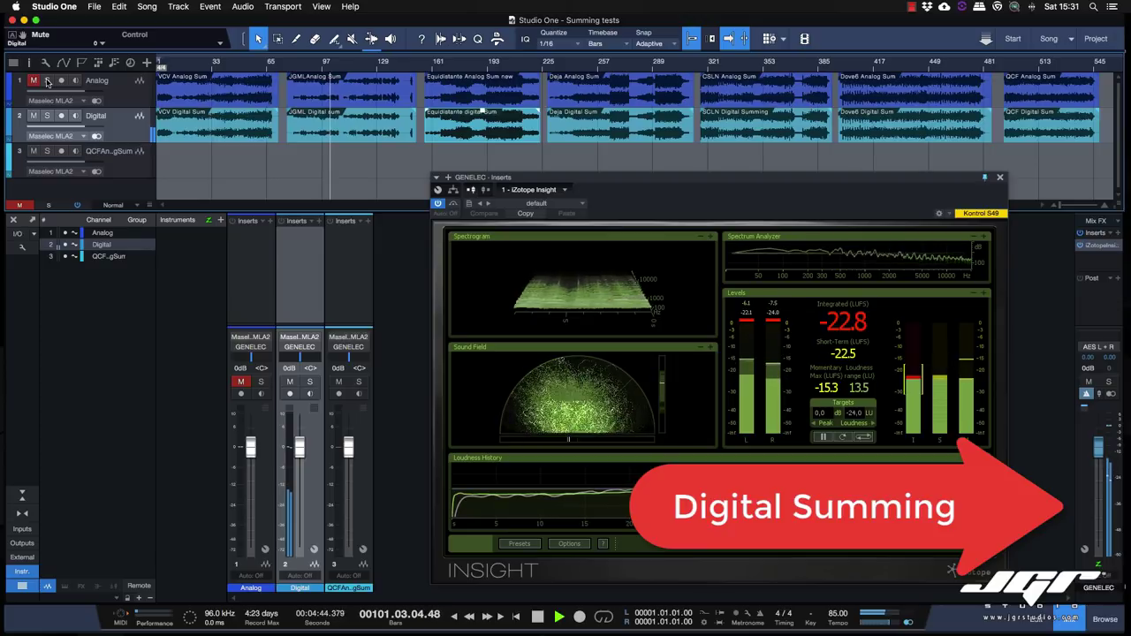
left_click(48, 81)
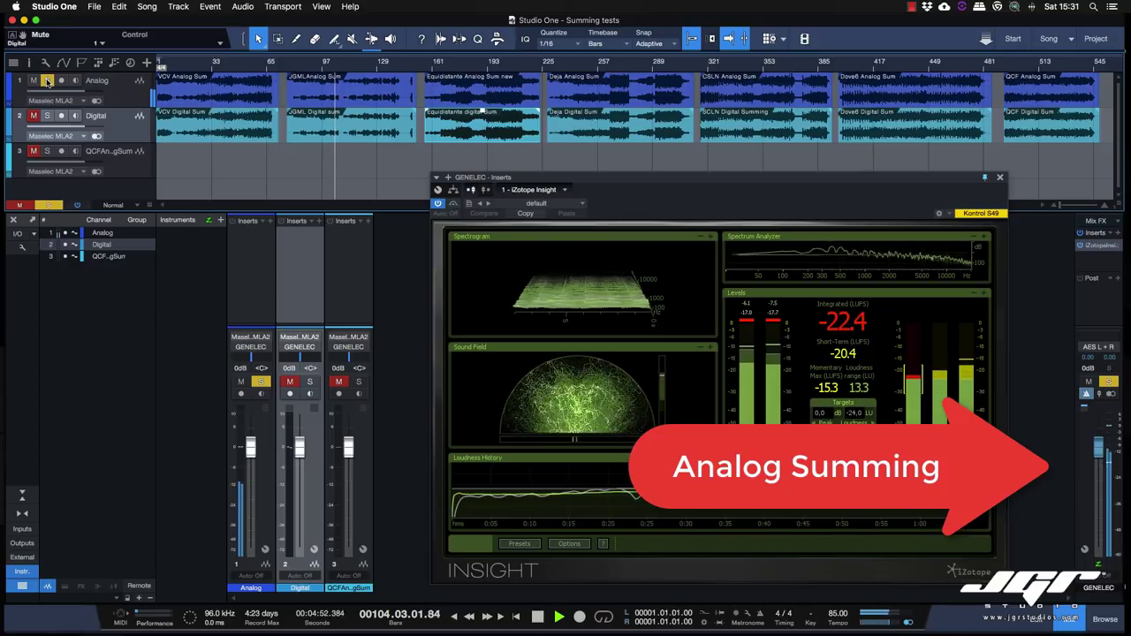
left_click(47, 81)
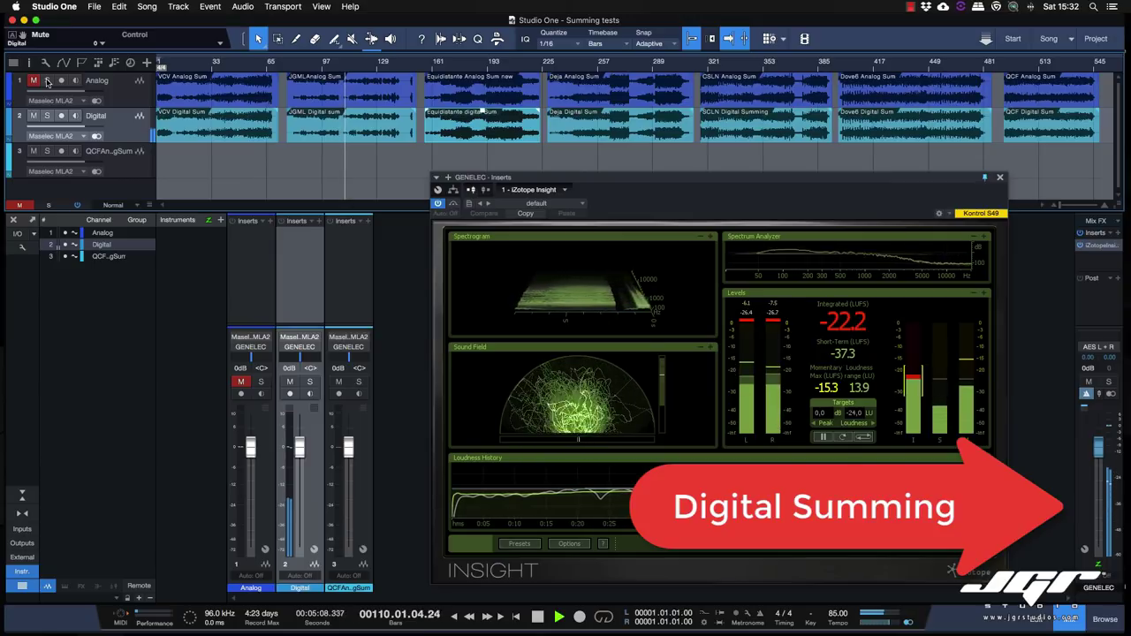
left_click(48, 81)
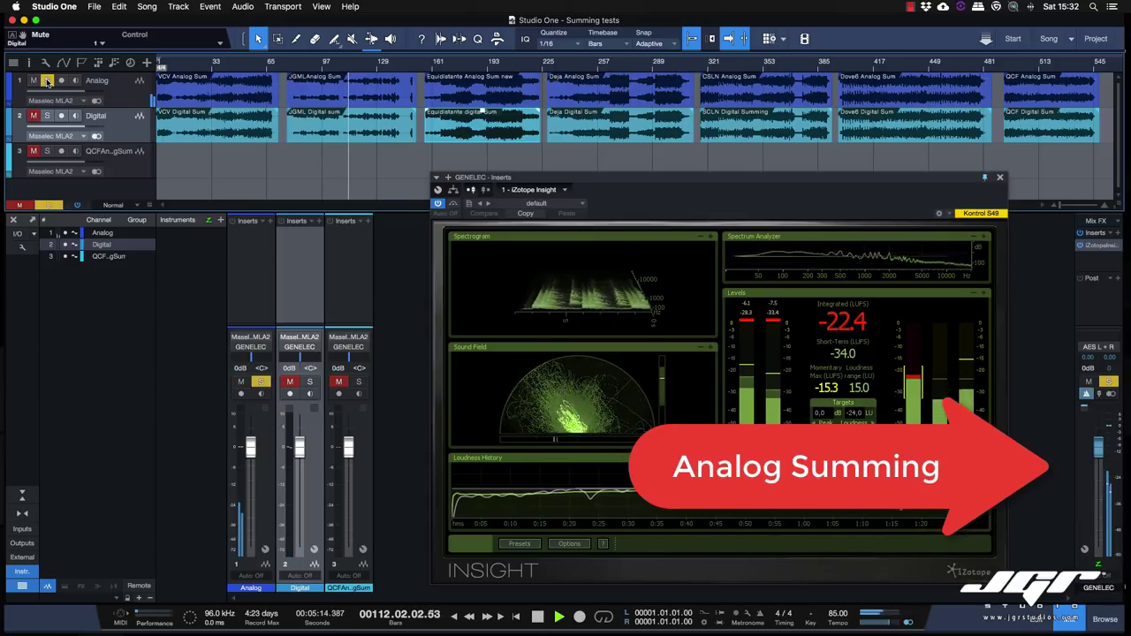
left_click(48, 80)
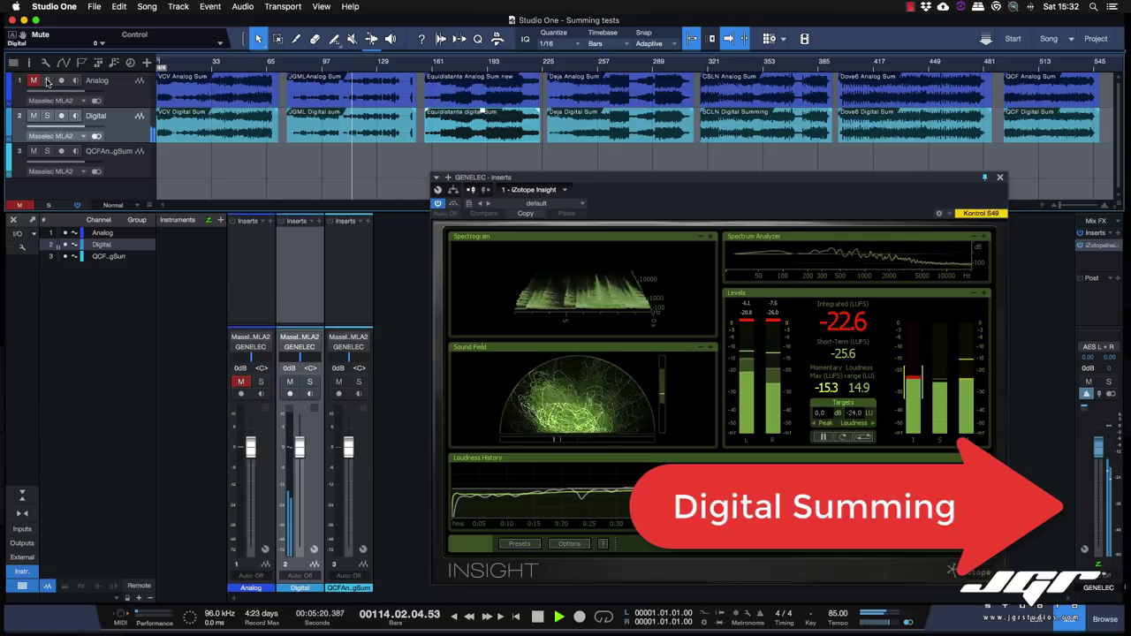
left_click(47, 82)
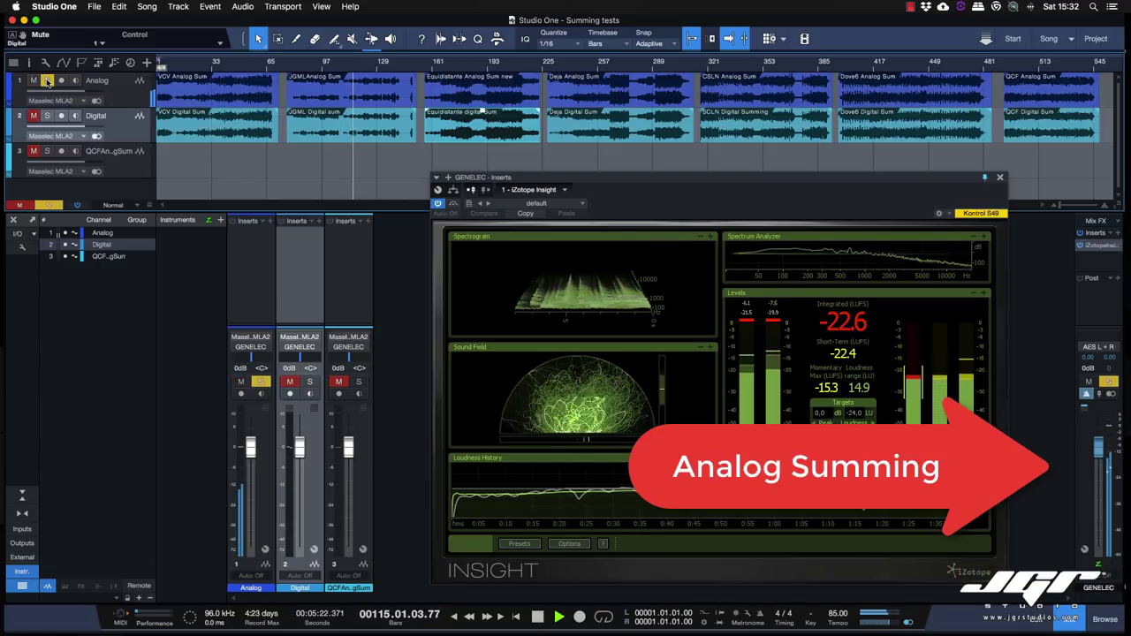
Step: Skip ahead to about bar 135 of the JGML song and alternate the Analog track's solo to compare its louder section
left_click(389, 63)
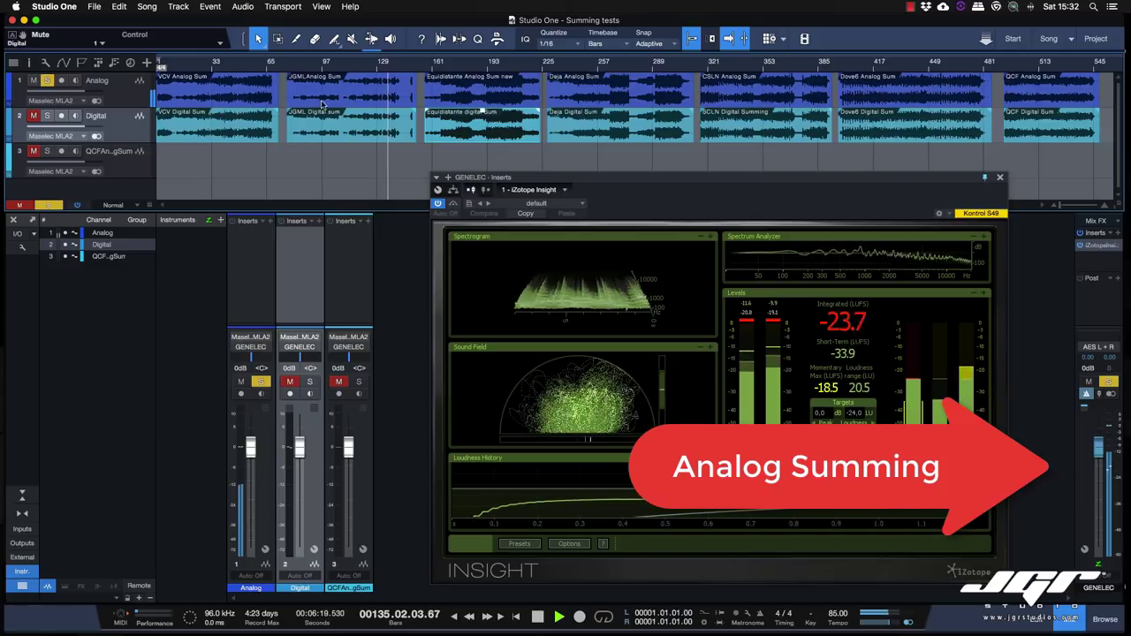
left_click(48, 83)
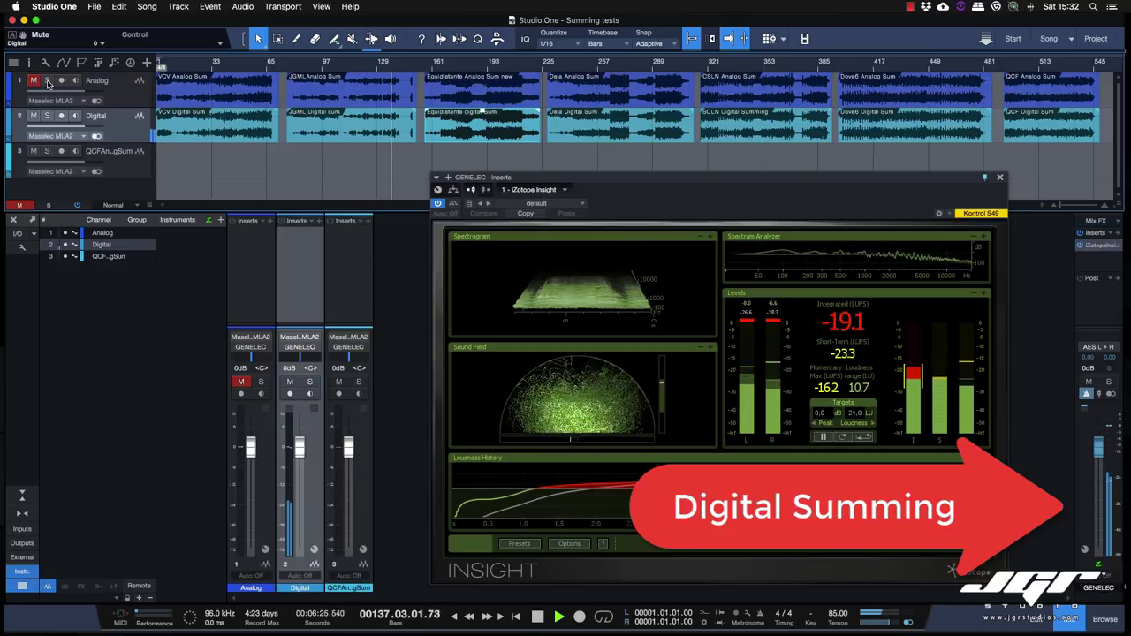
left_click(48, 81)
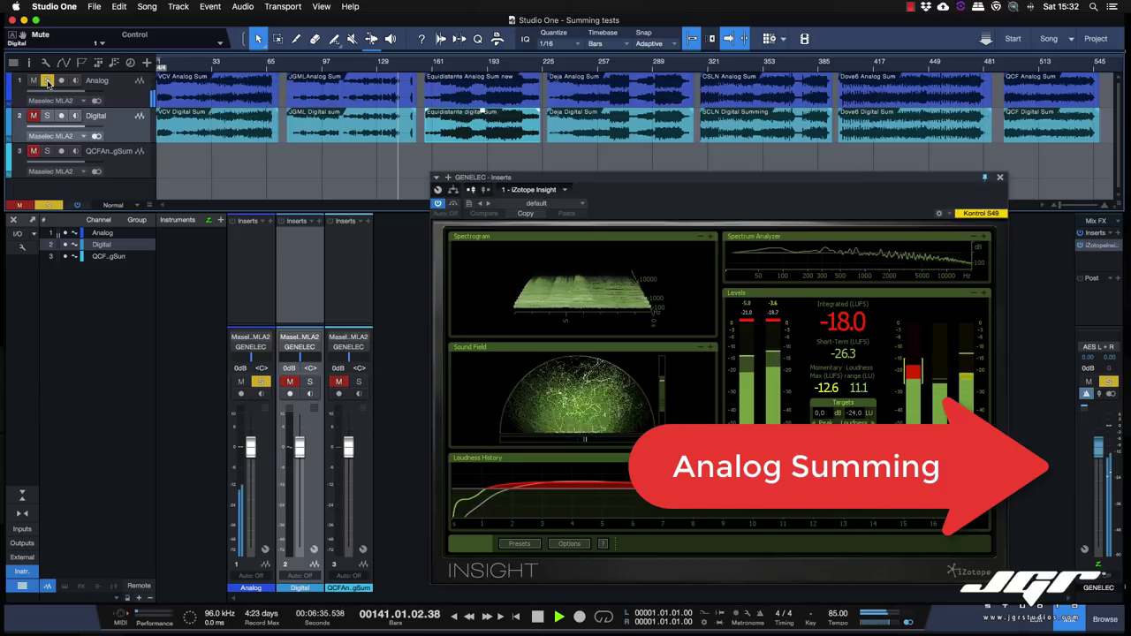
left_click(48, 81)
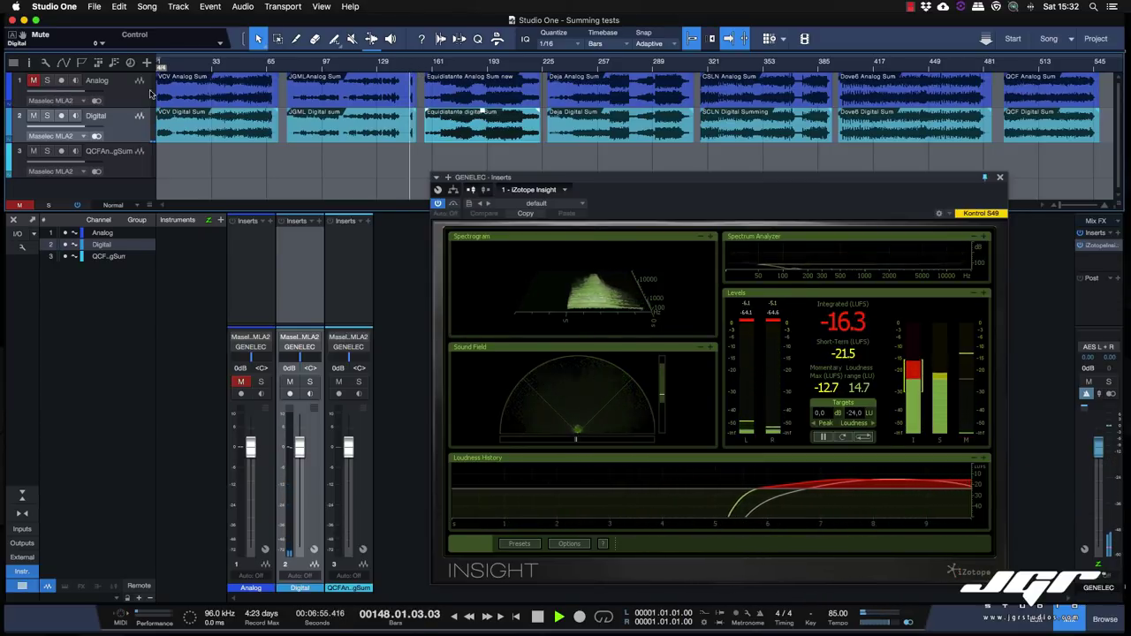
Step: Replay the JGML song's ending from bar 148 with the Analog track soloed, and stop playback
left_click(411, 69)
left_click(33, 80)
left_click(48, 80)
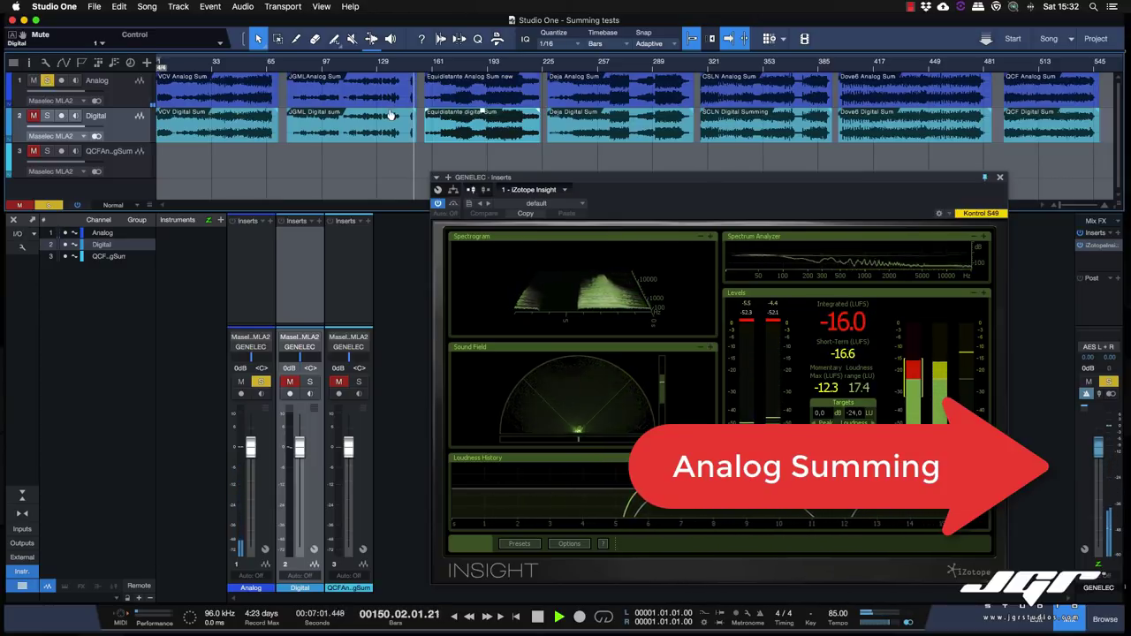
key("space")
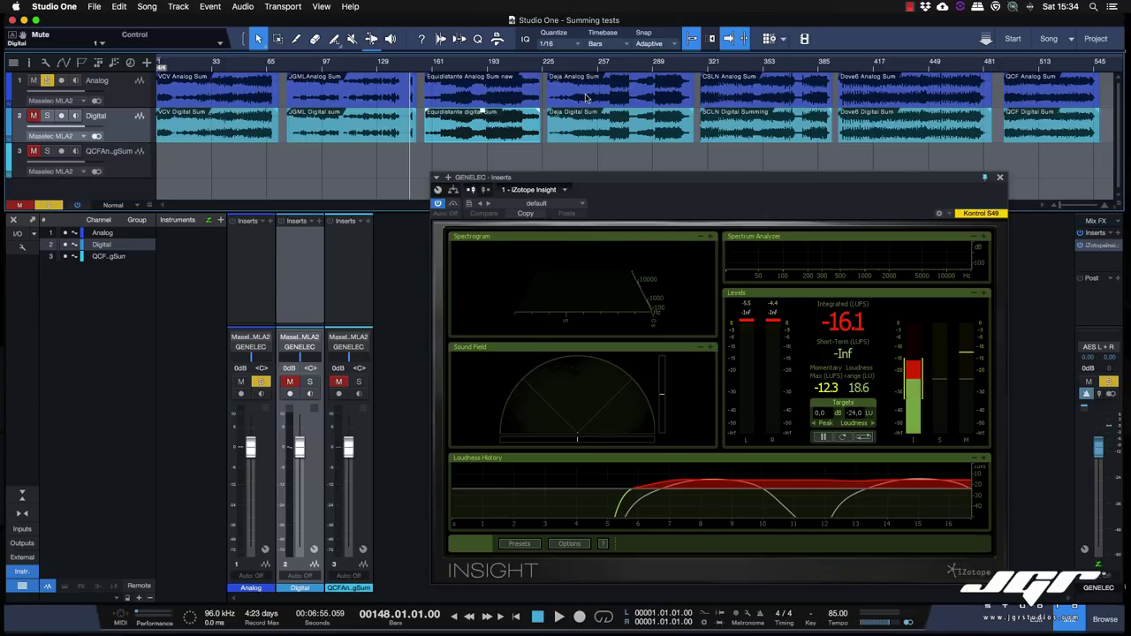
Step: Switch to TextEdit
key("super+Tab")
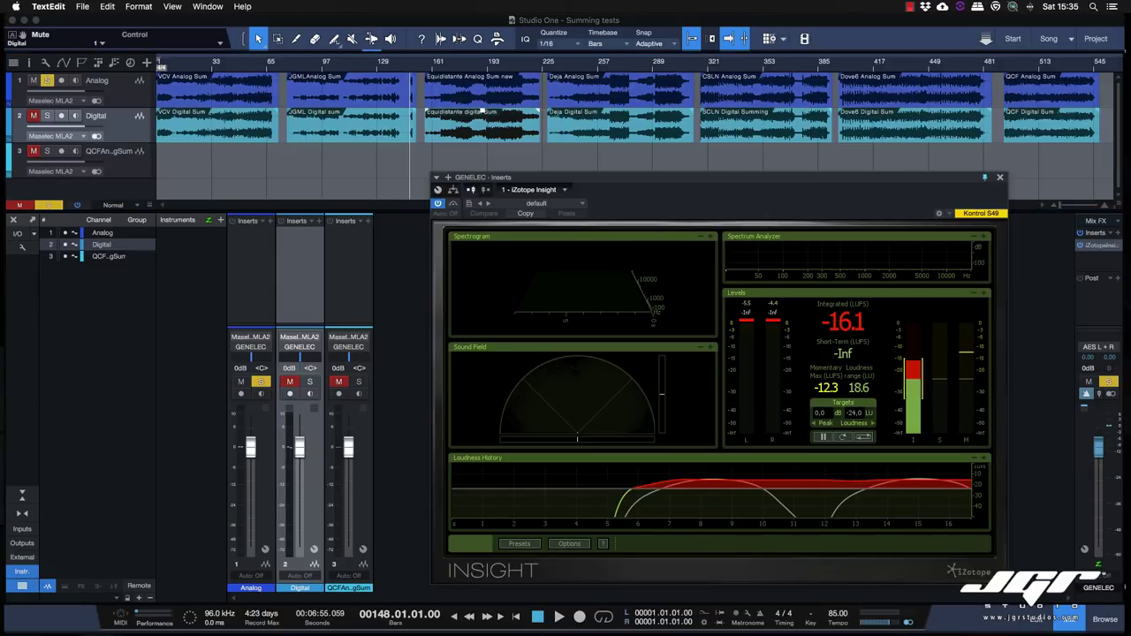